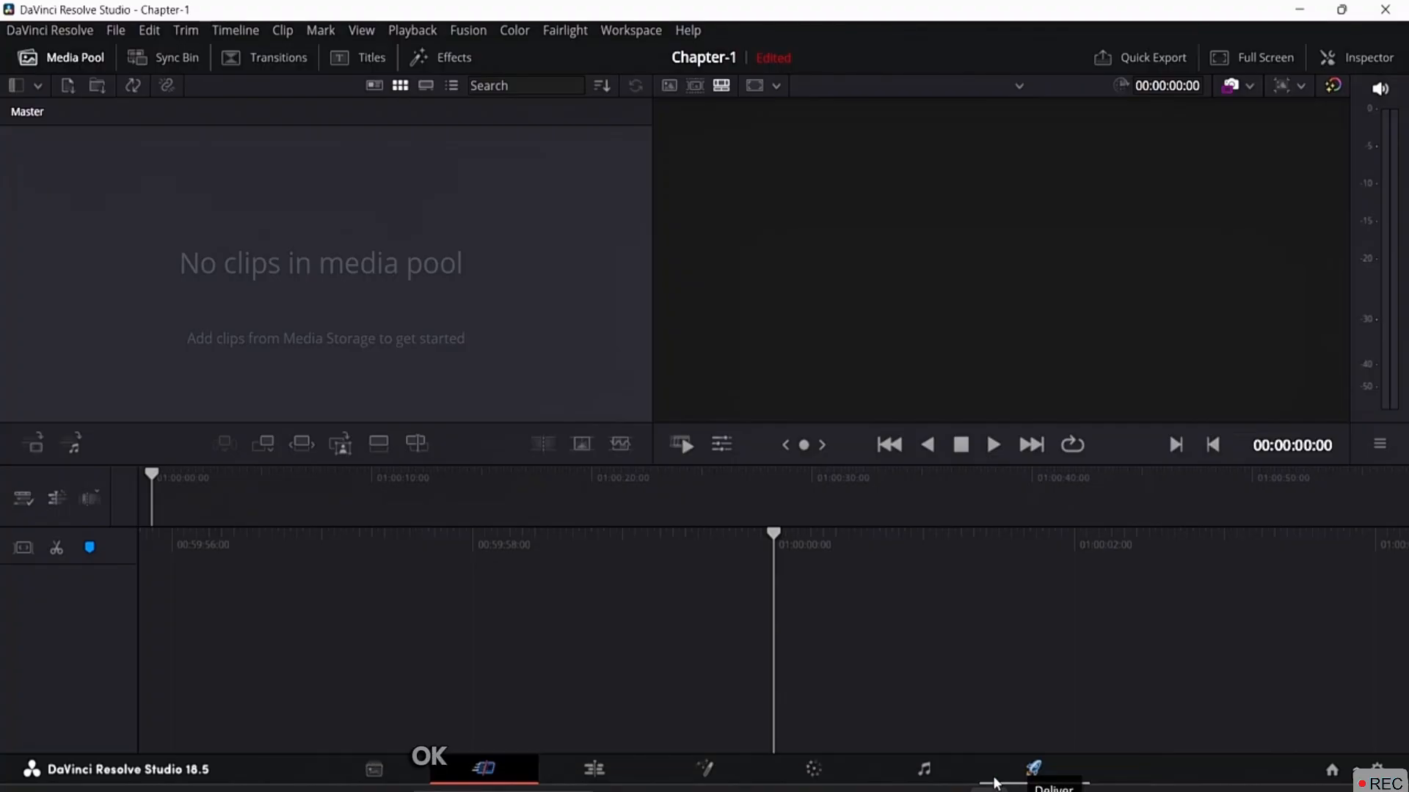
# Switch to the Media page and open the OS (C:) drive in the media storage browser
pyautogui.click(393, 770)
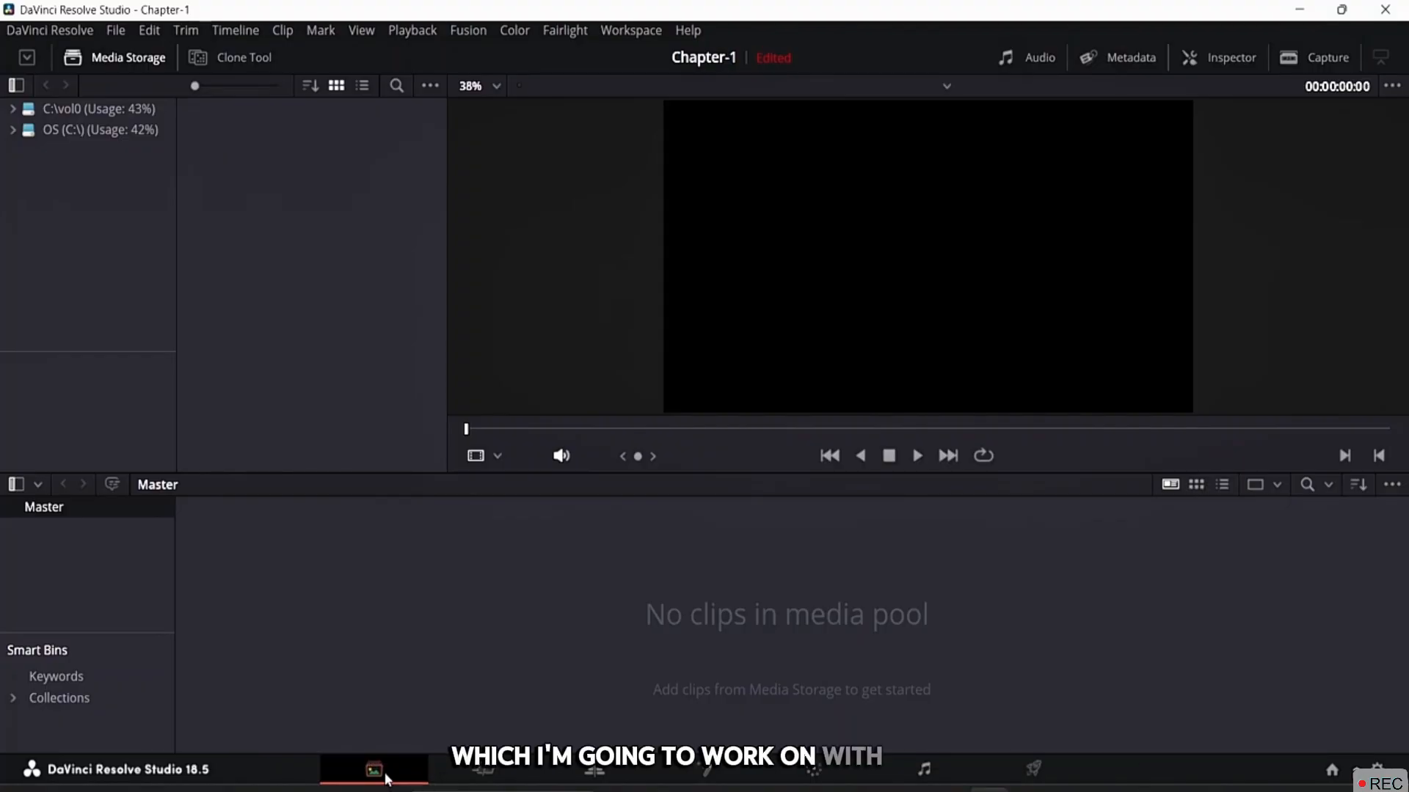
pyautogui.click(39, 130)
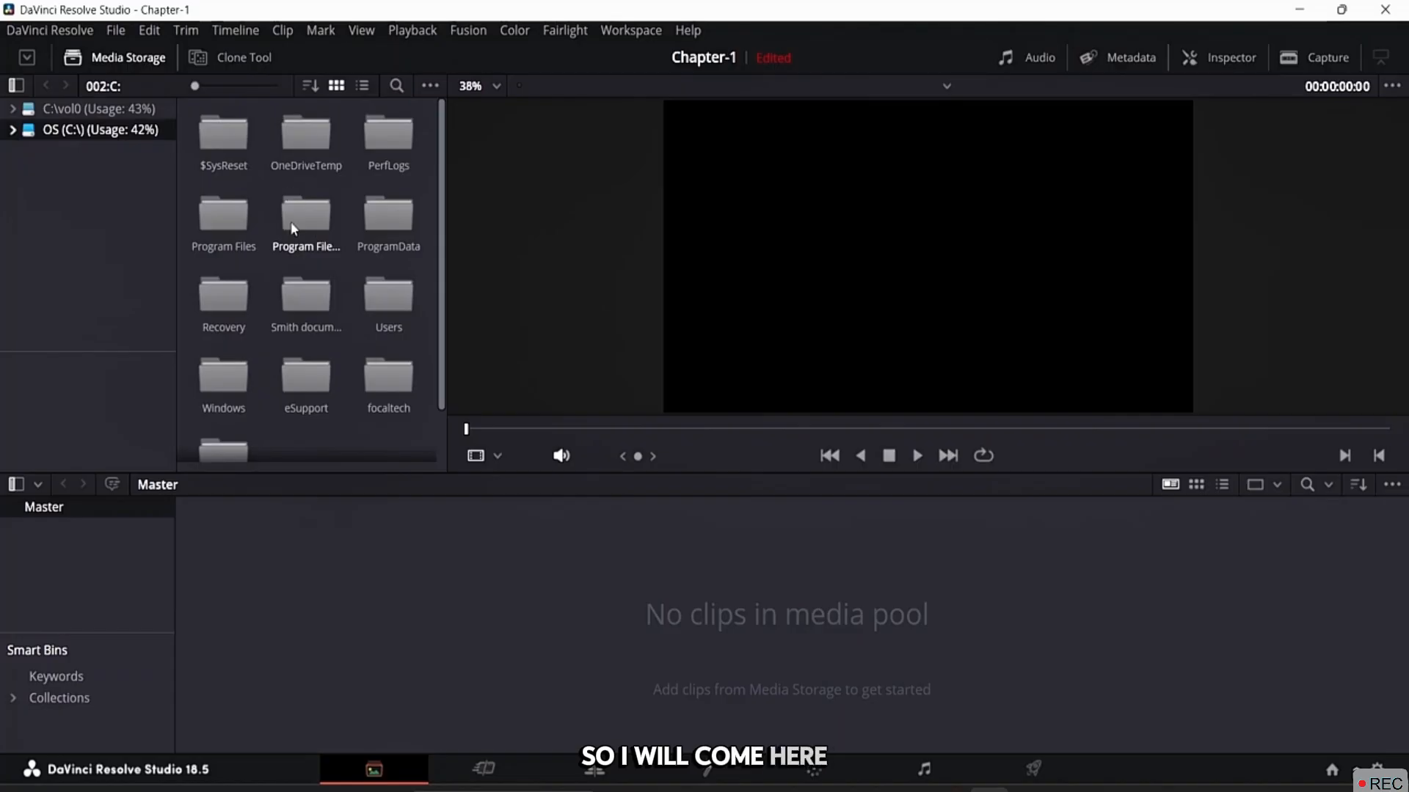
pyautogui.scroll(-1, 293, 229)
pyautogui.scroll(1, 293, 229)
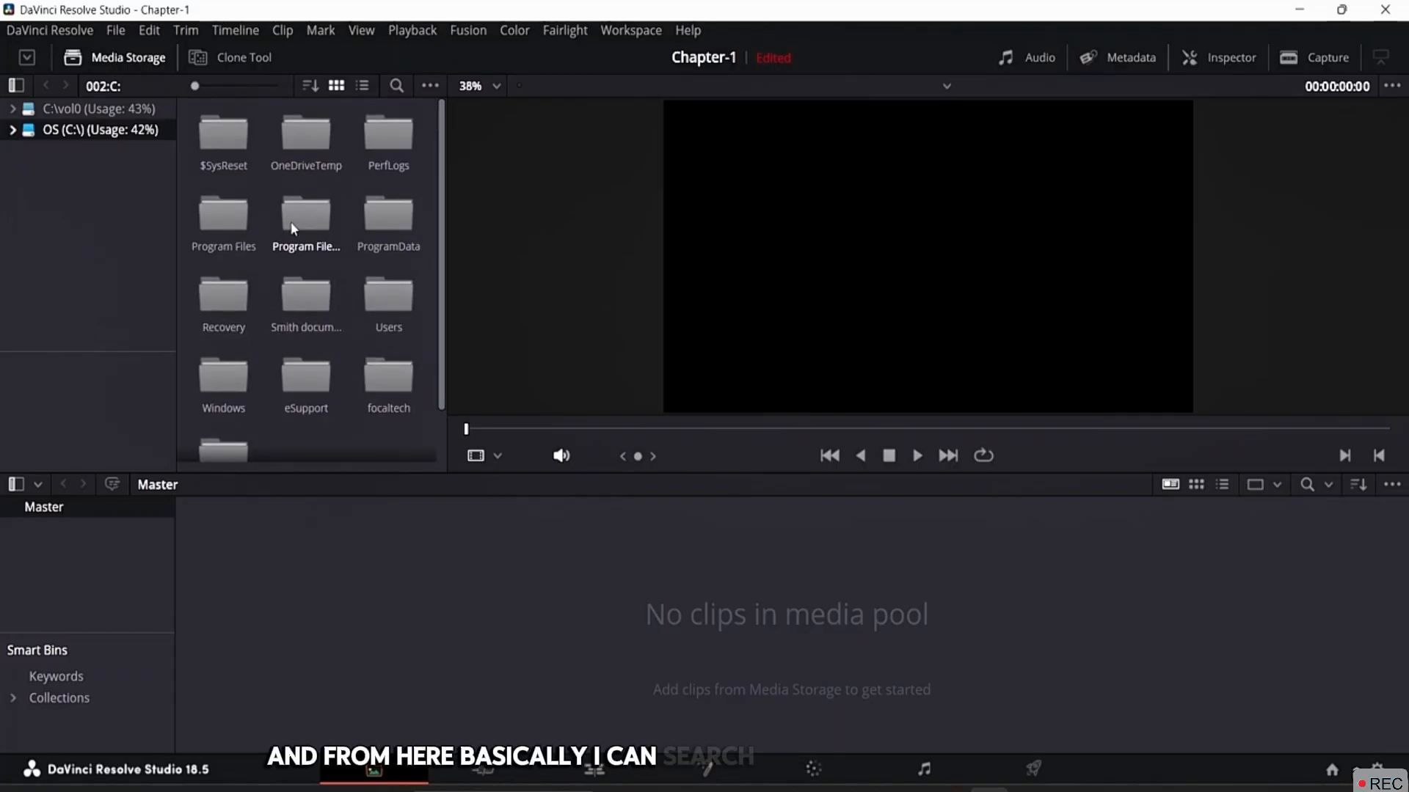
# Look through the folders on the C:\vol0 and OS (C:) drives for the footage location
pyautogui.scroll(-1, 292, 229)
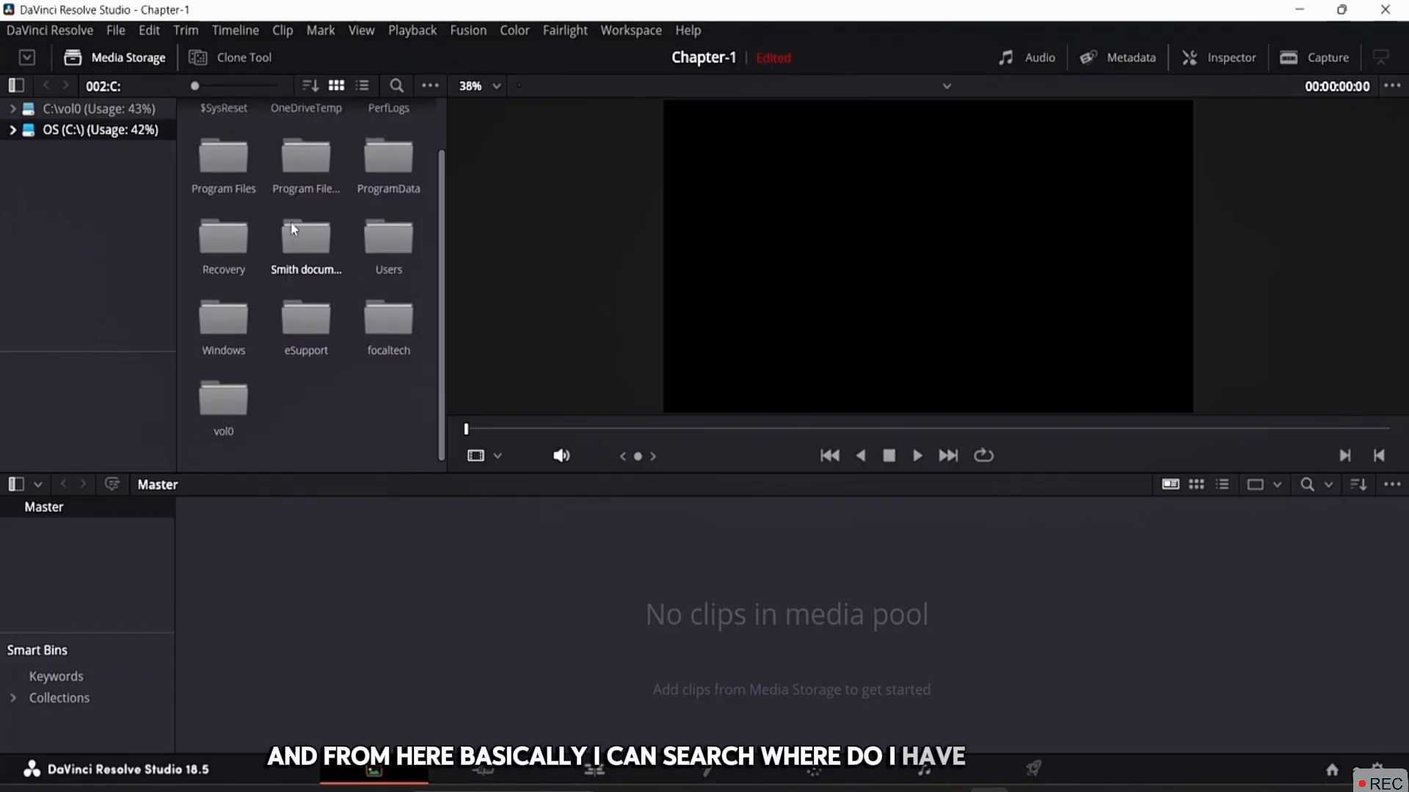
pyautogui.scroll(1, 292, 229)
pyautogui.click(99, 109)
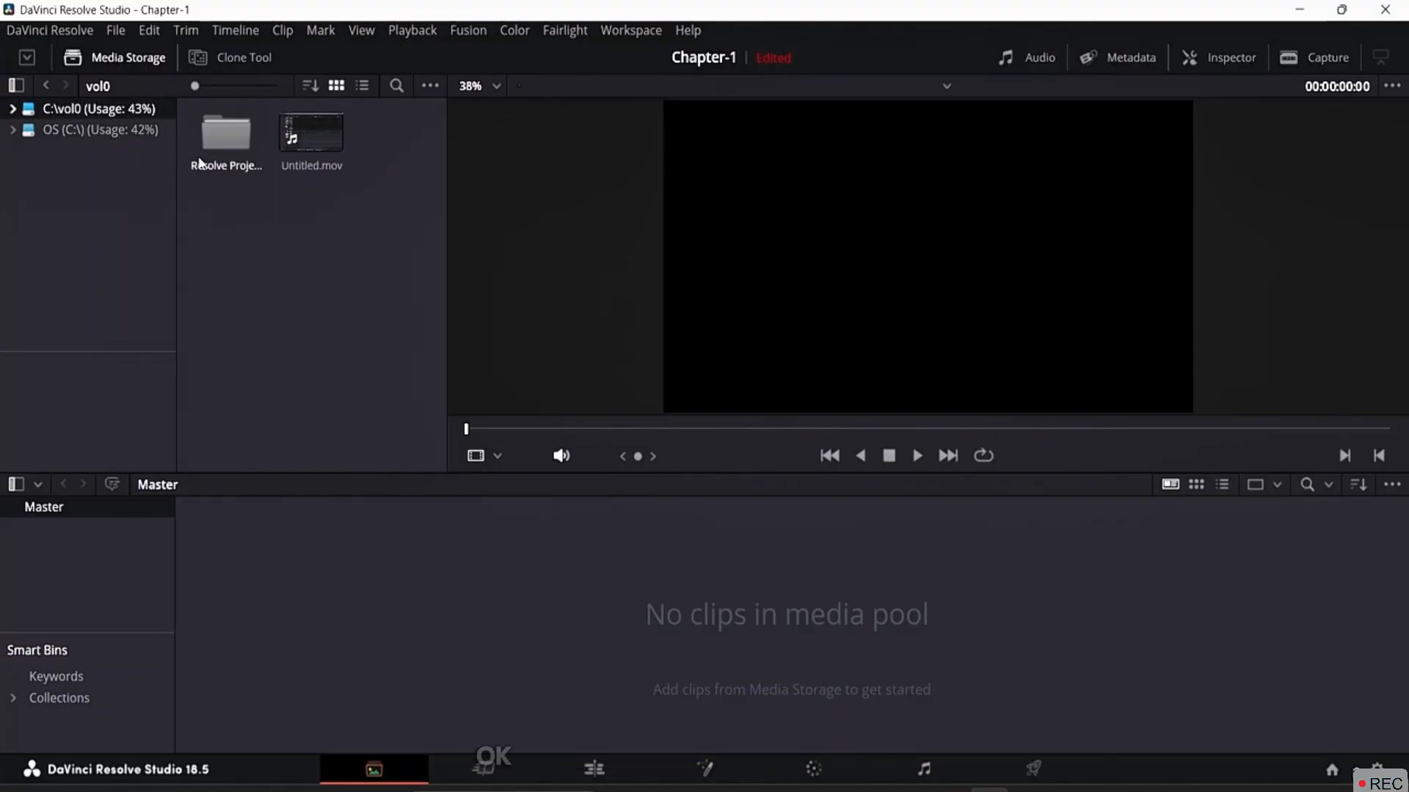
pyautogui.click(103, 134)
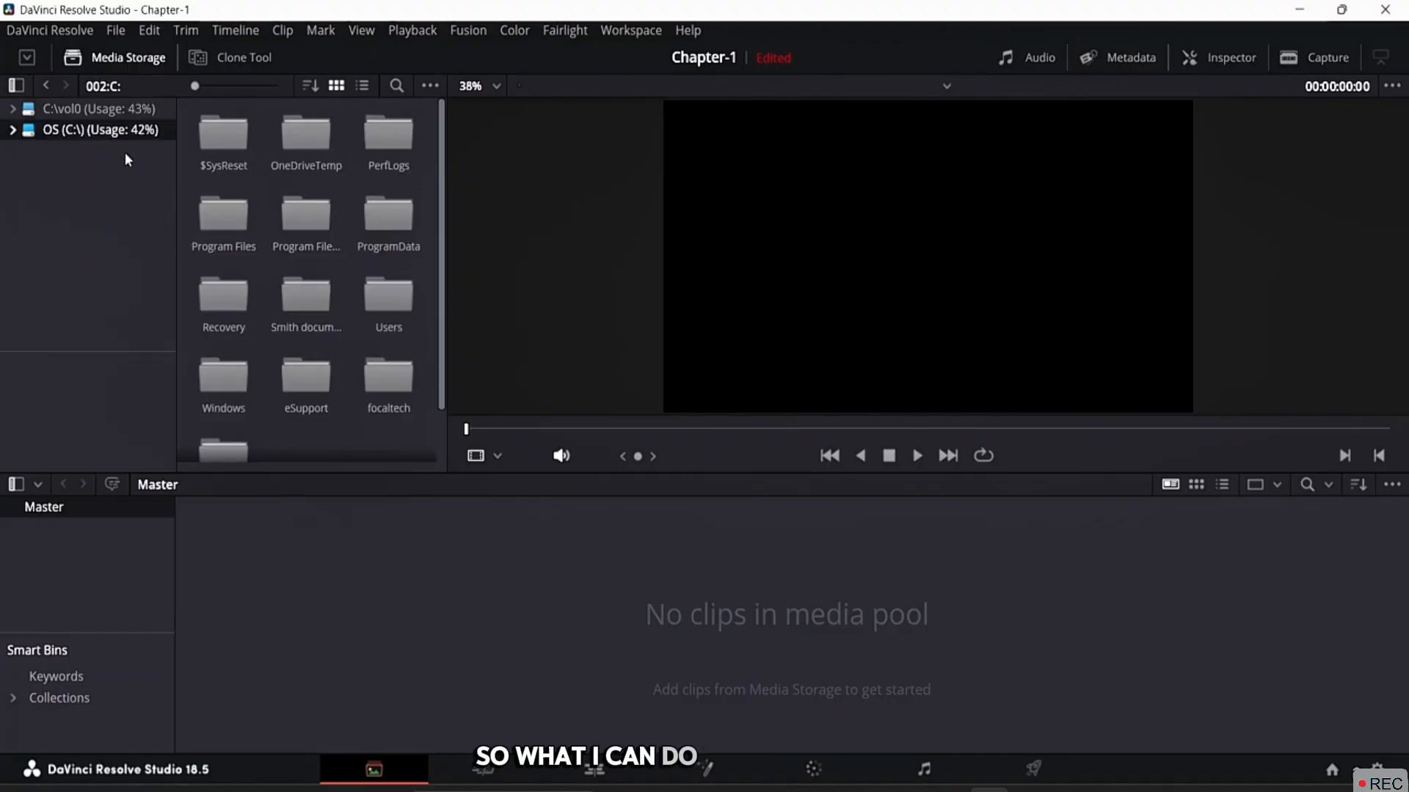
pyautogui.scroll(-1, 255, 244)
pyautogui.scroll(1, 258, 279)
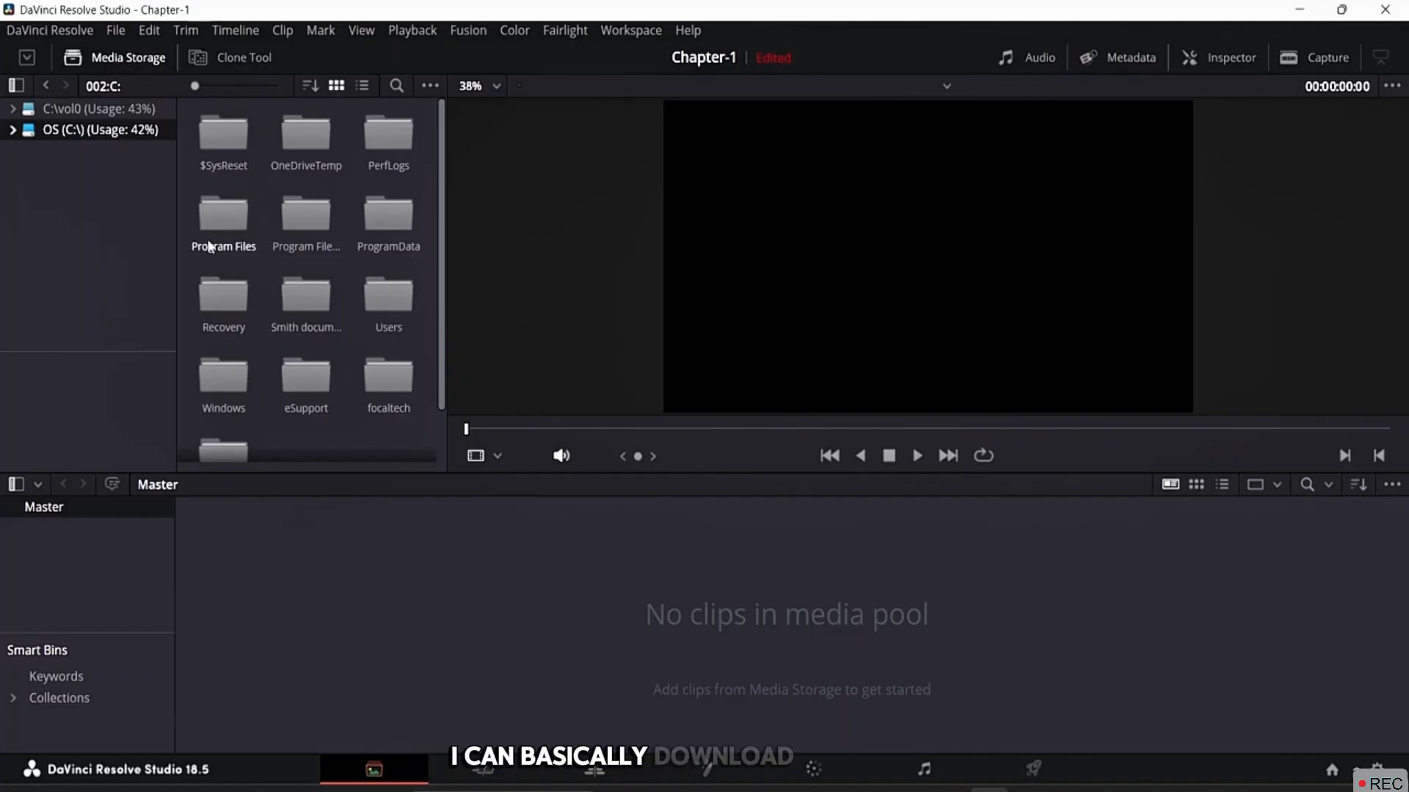
pyautogui.scroll(-1, 261, 201)
pyautogui.scroll(1, 265, 209)
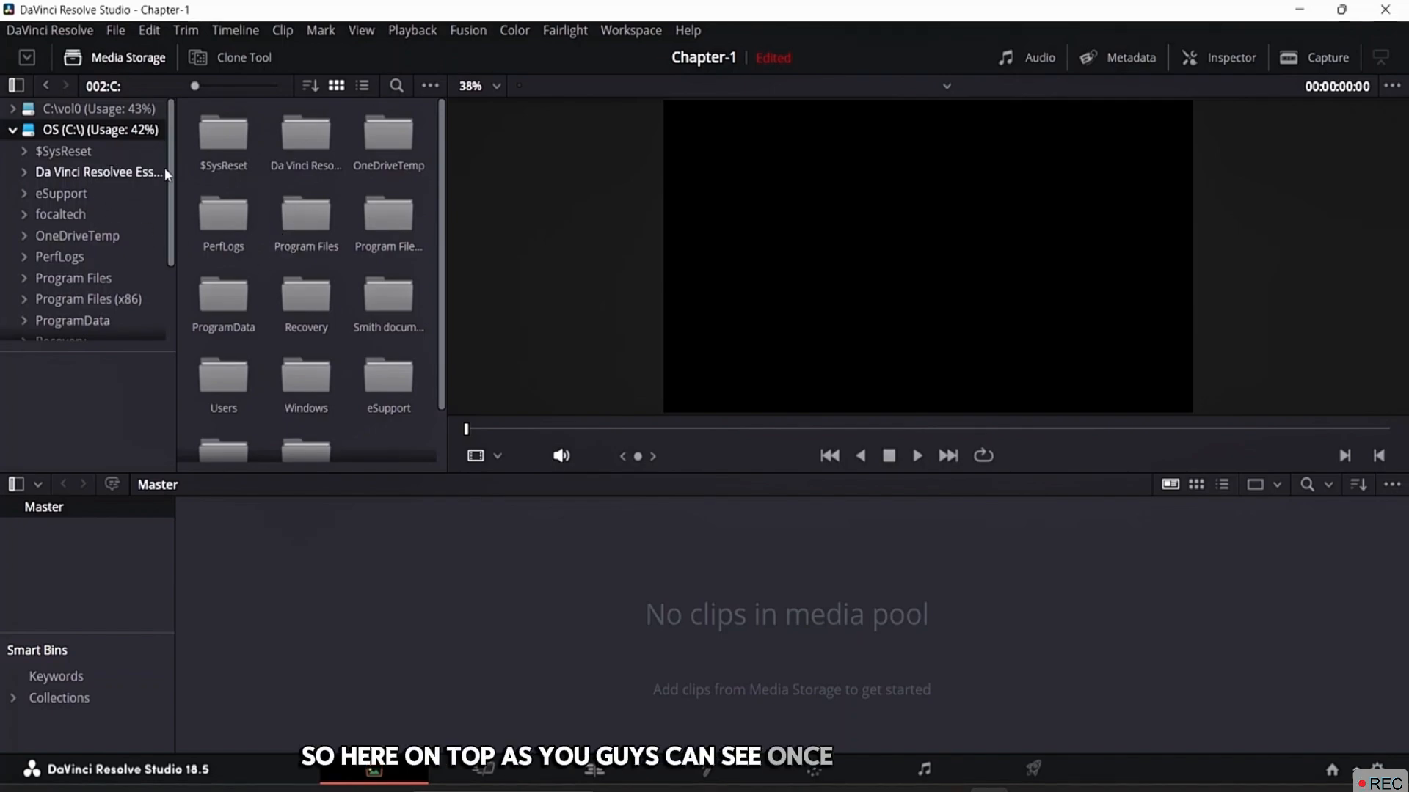
pyautogui.doubleClick(308, 157)
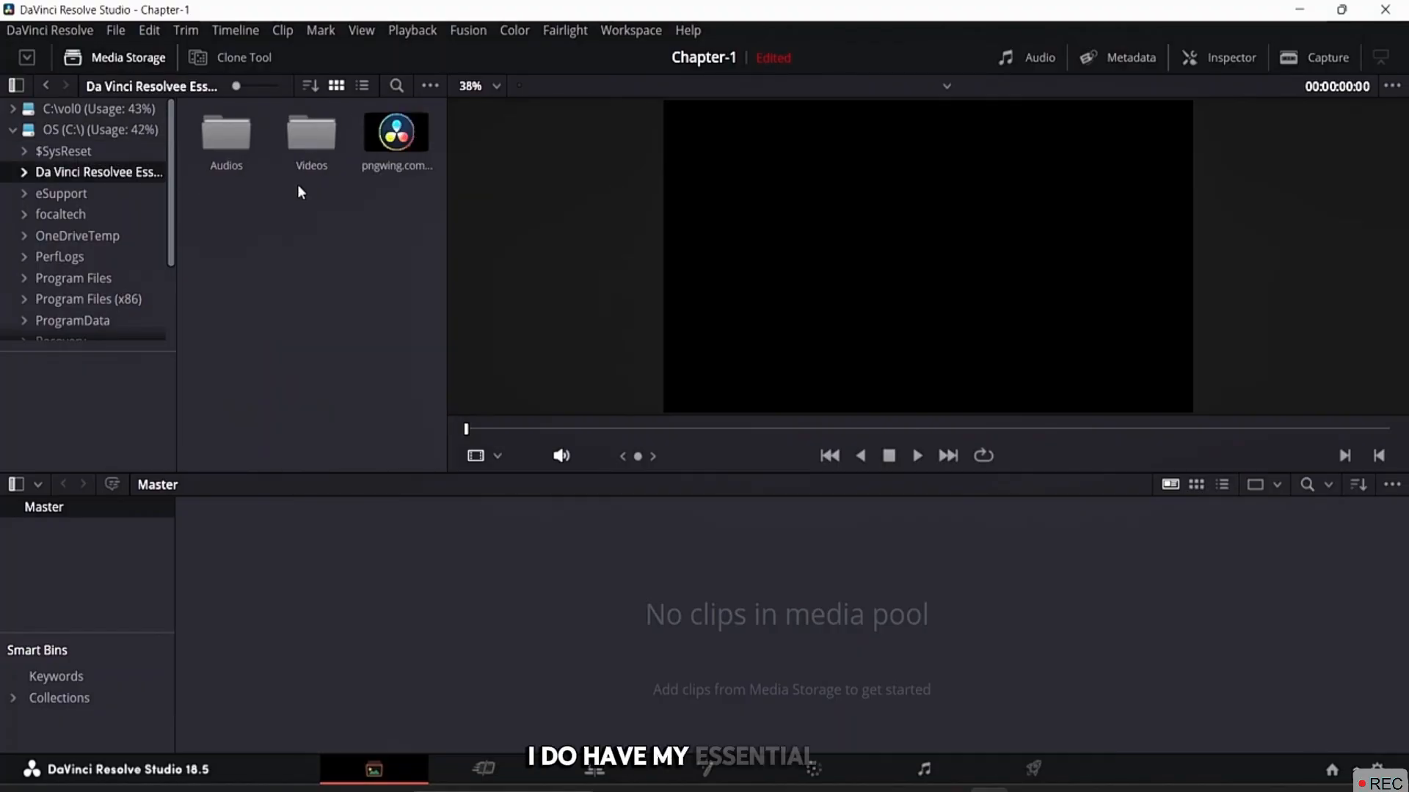
pyautogui.doubleClick(308, 132)
pyautogui.click(231, 147)
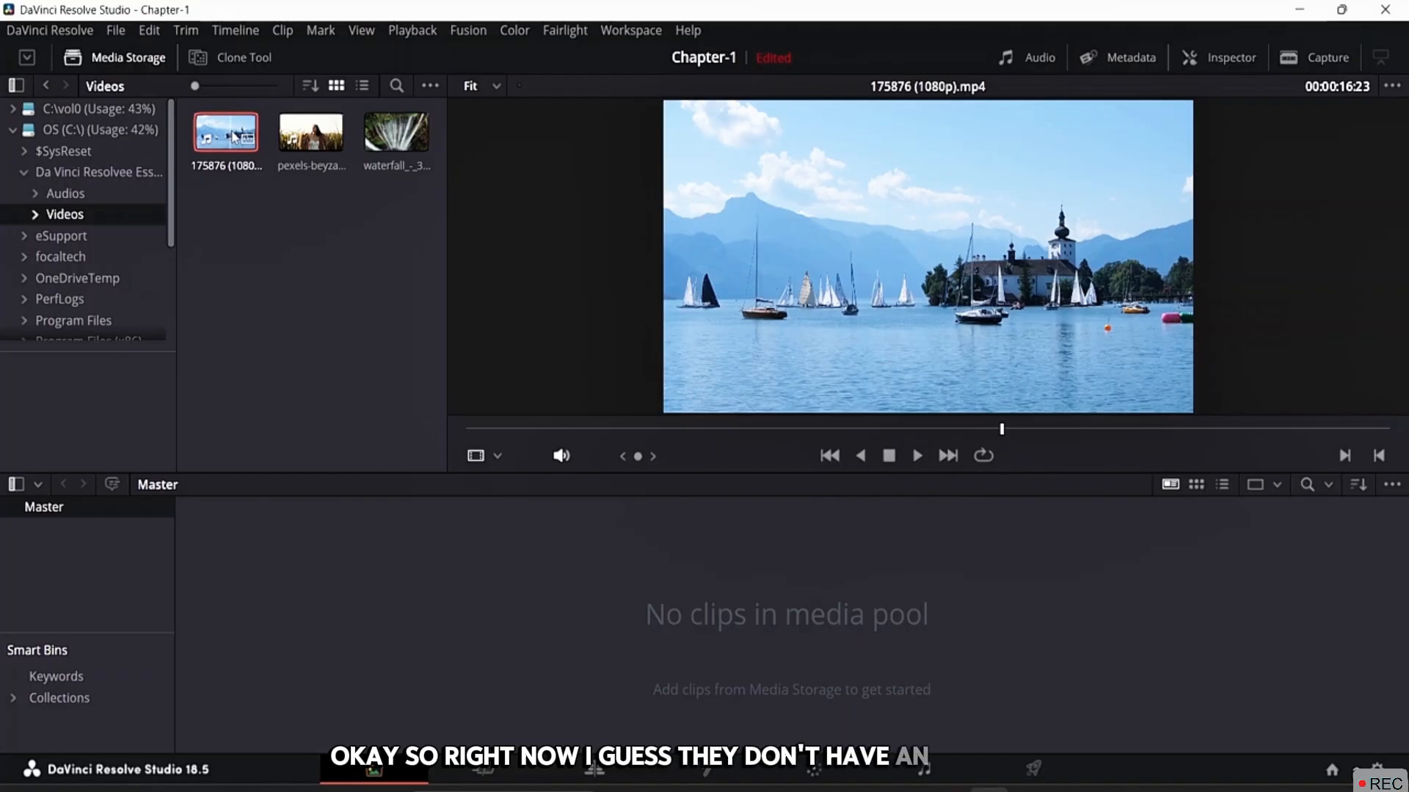
pyautogui.moveTo(220, 257); pyautogui.dragTo(285, 449)
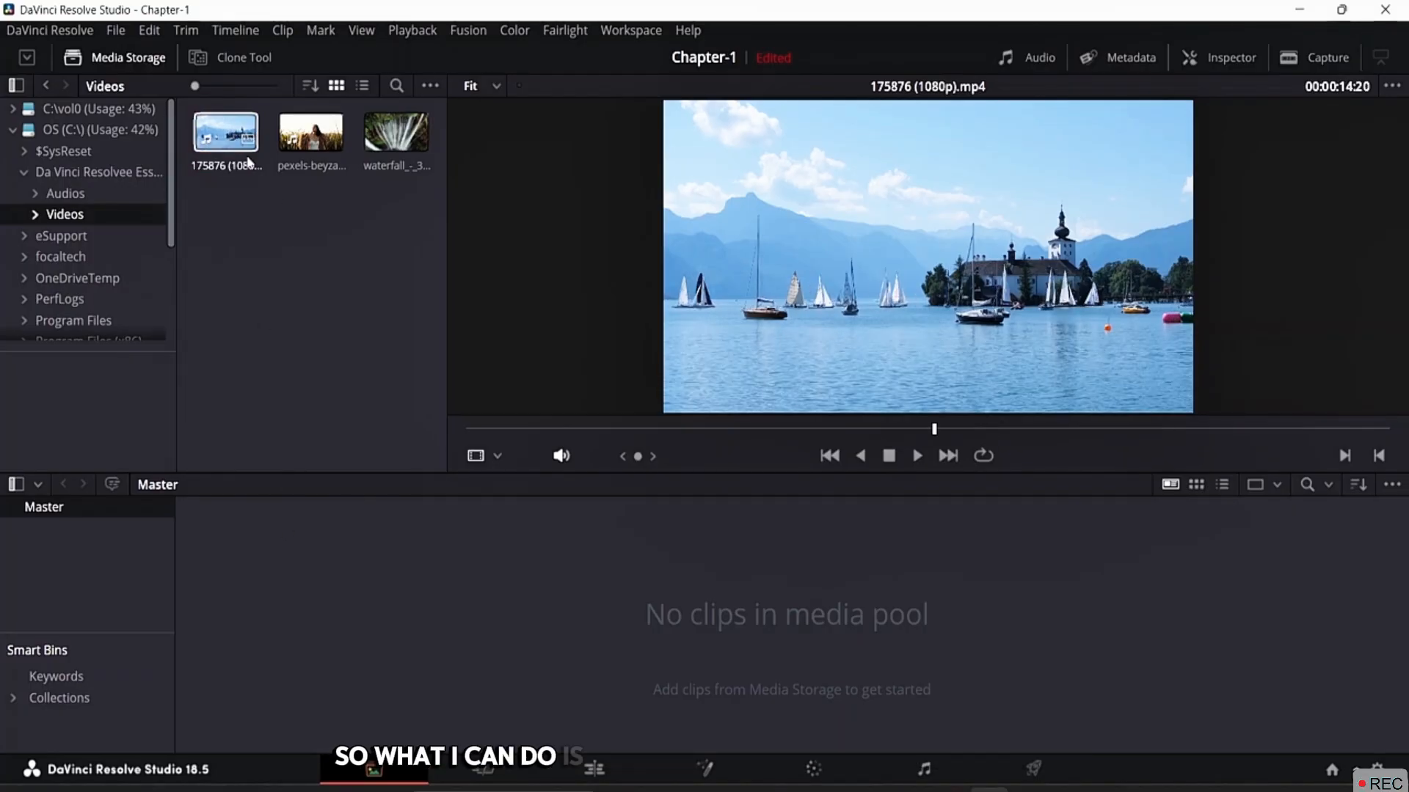
pyautogui.moveTo(248, 163); pyautogui.dragTo(269, 581)
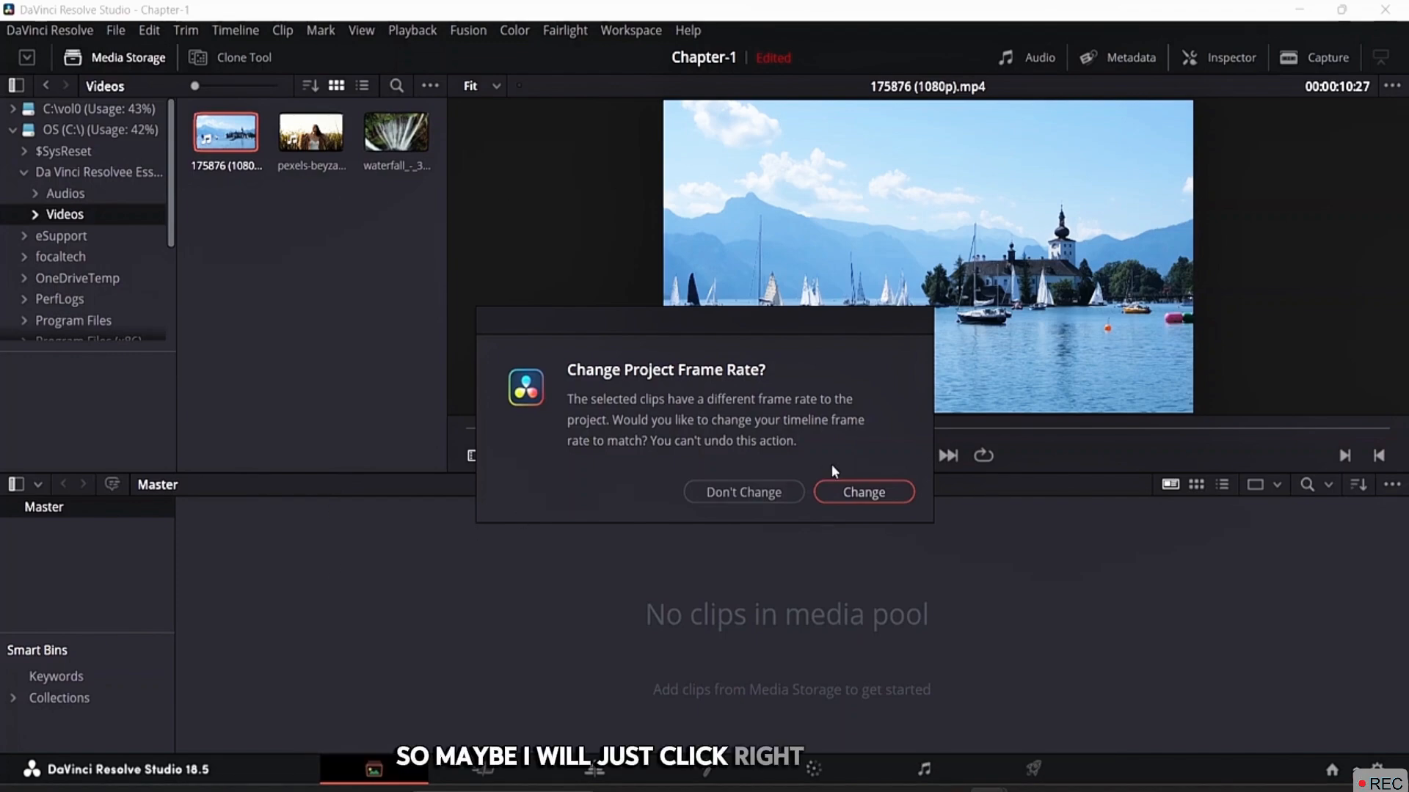
pyautogui.click(859, 494)
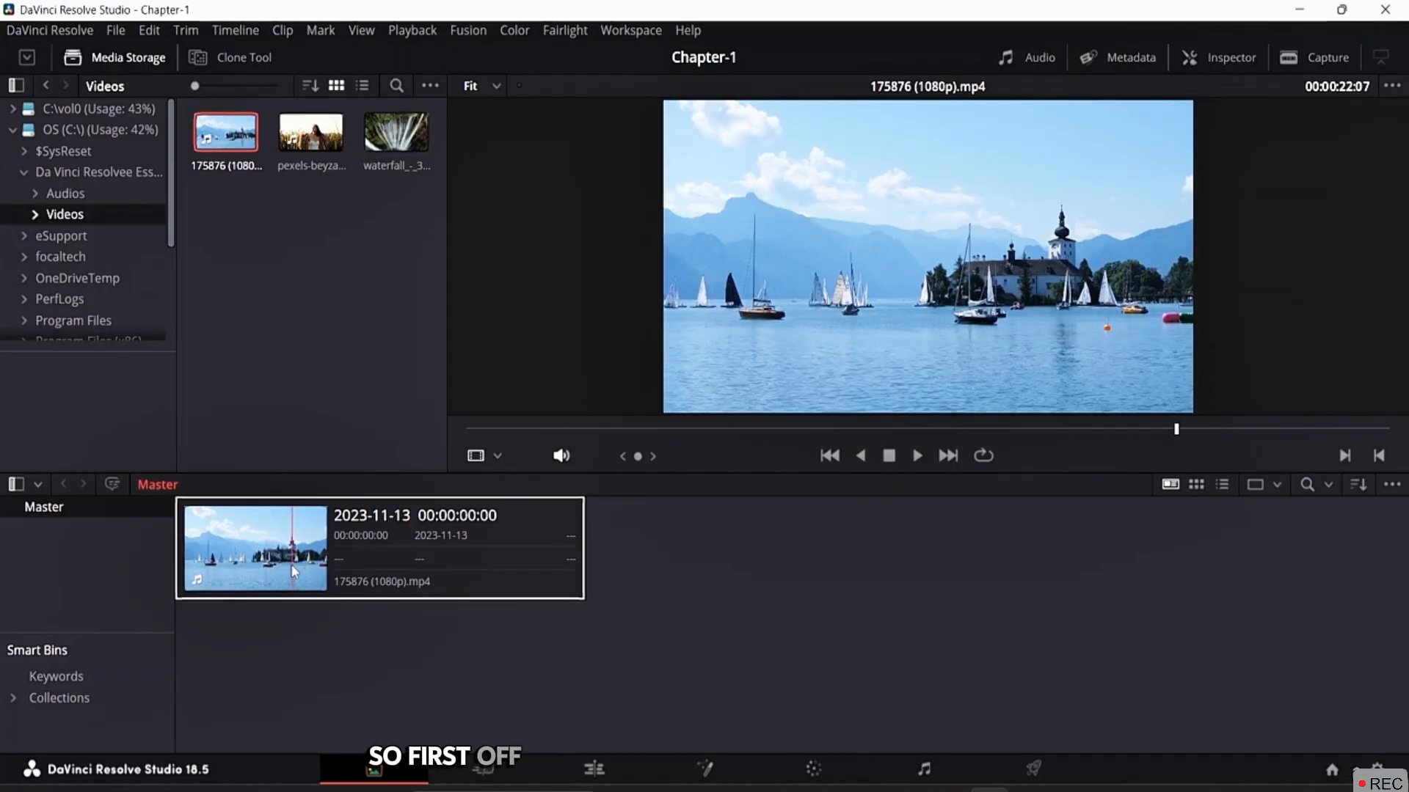
# Examine the timeline resolution, frame rate and other Master Settings in the project settings without changing anything
pyautogui.click(115, 31)
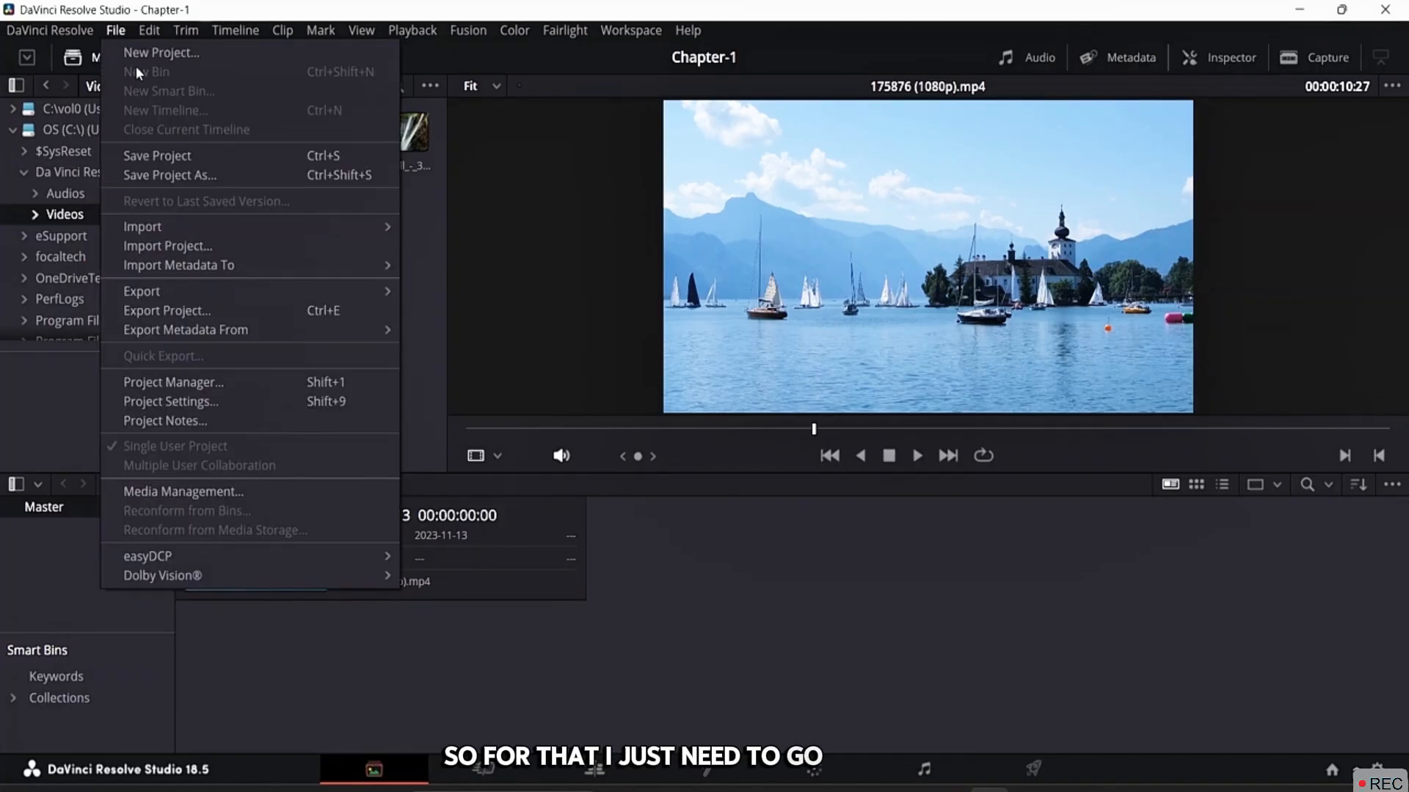
pyautogui.click(203, 401)
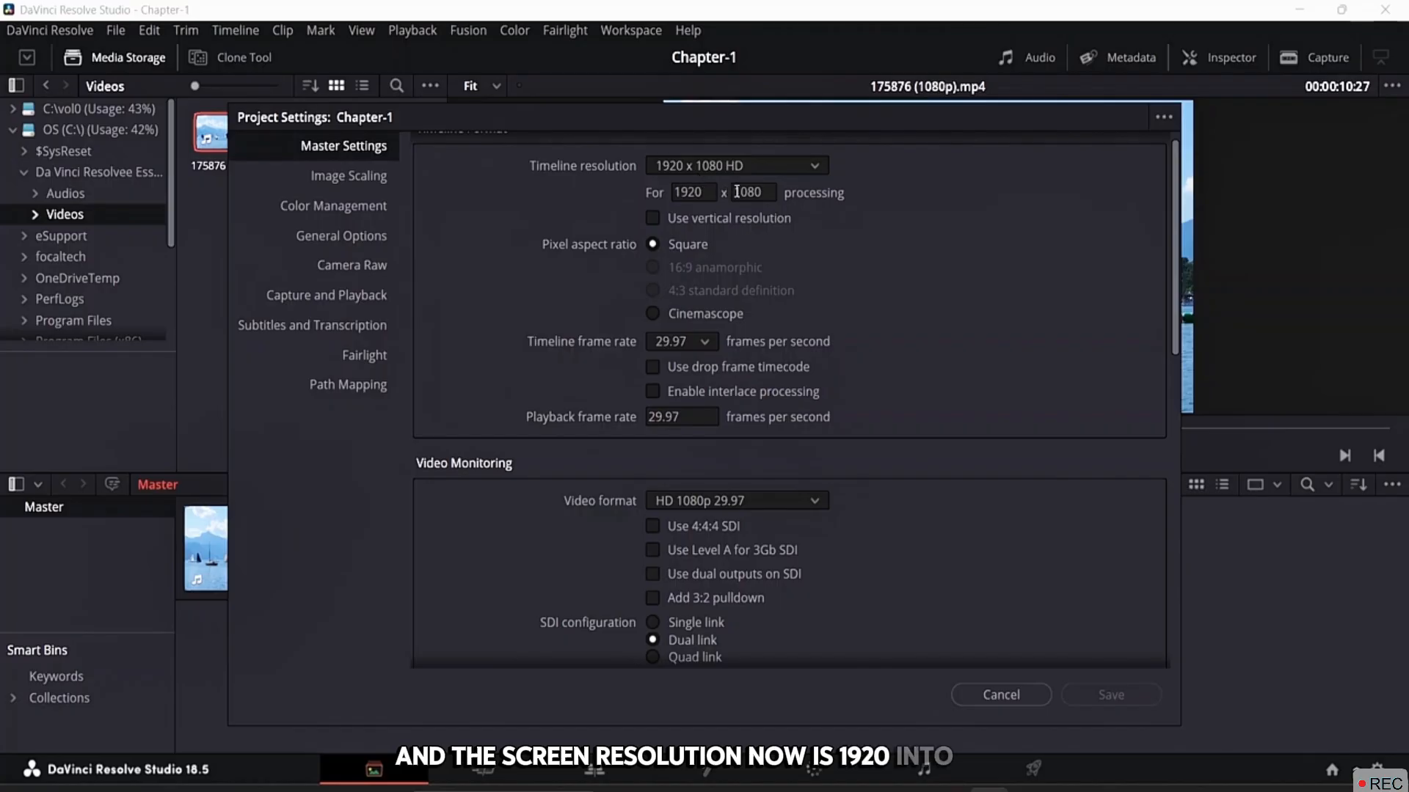
pyautogui.scroll(-10, 784, 383)
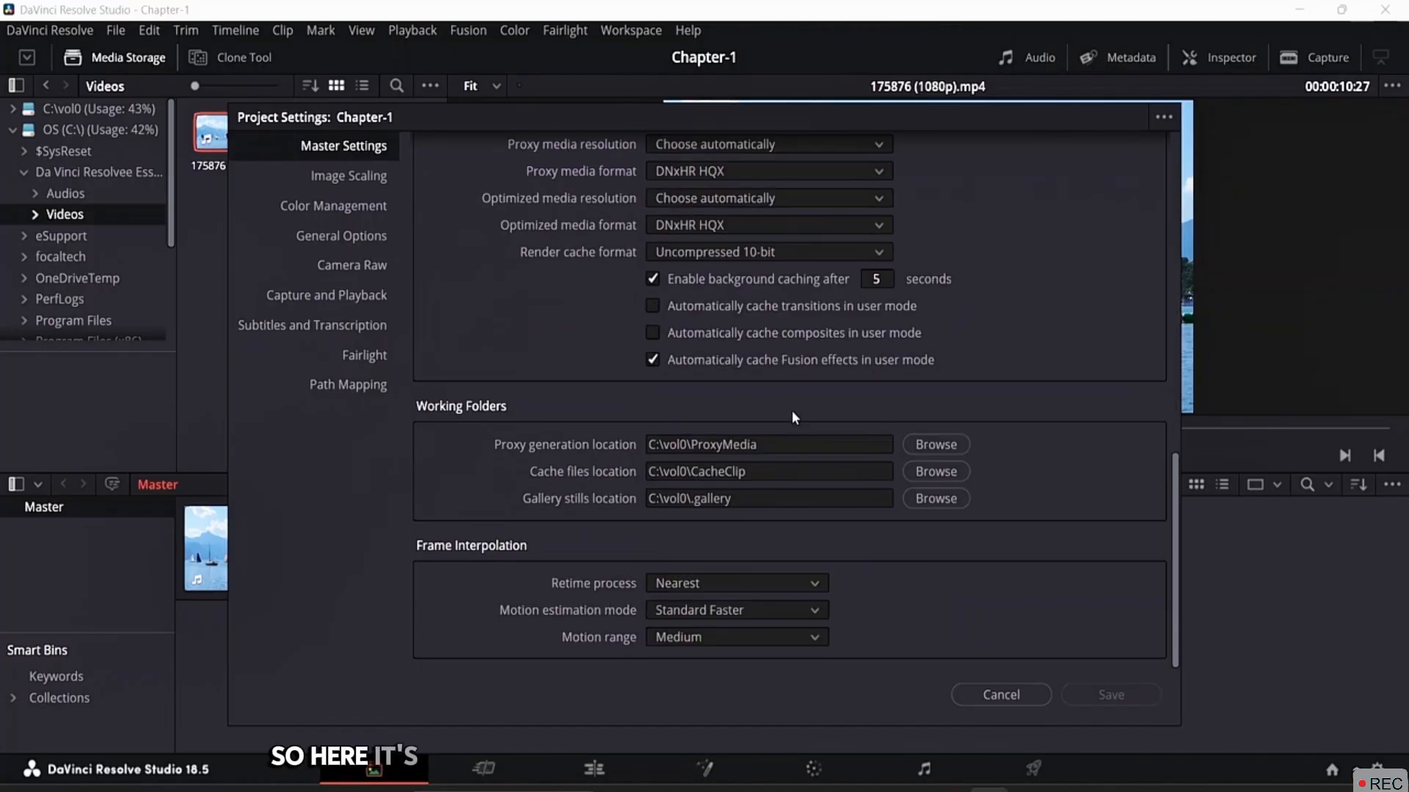
pyautogui.scroll(10, 792, 416)
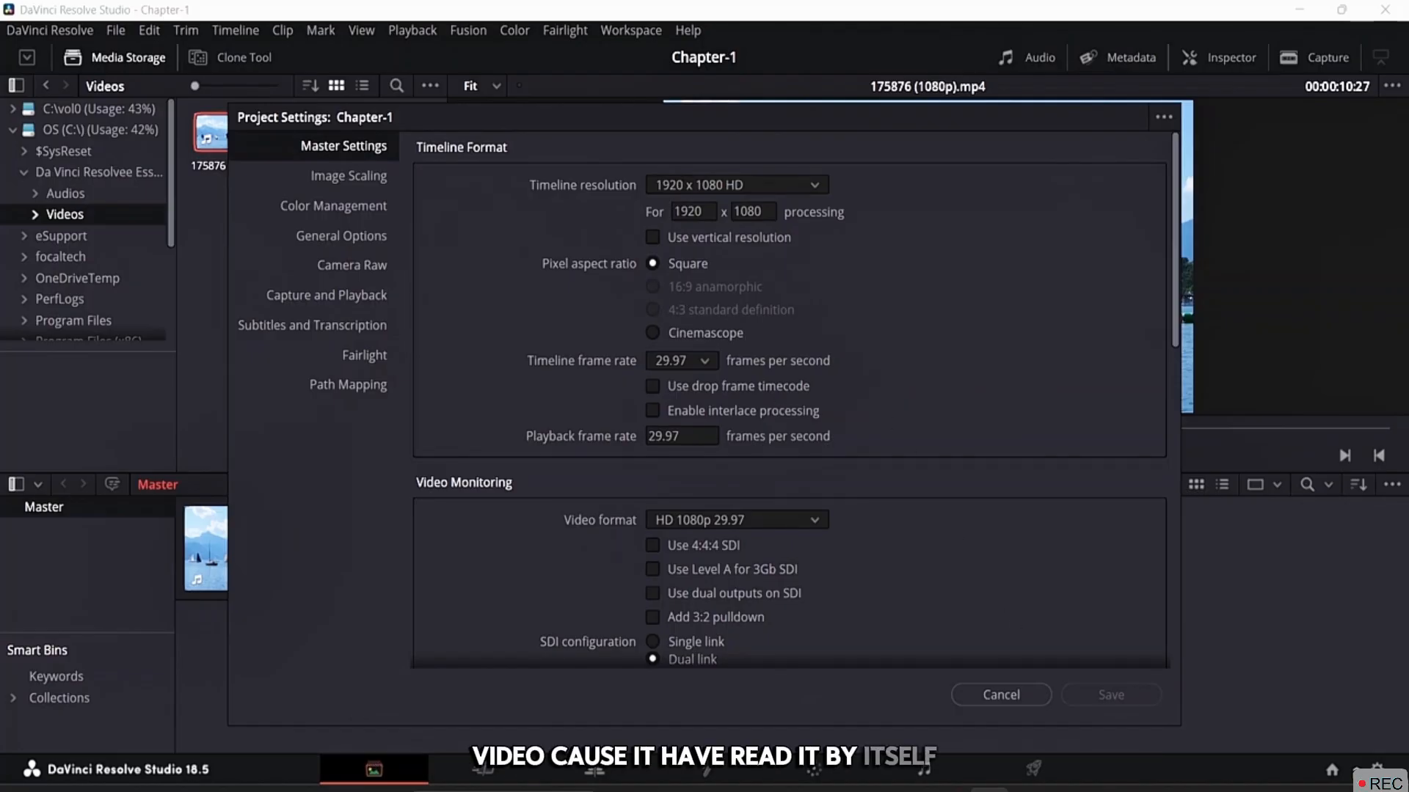
pyautogui.click(1001, 695)
# Add the pexels clip of the woman in the field and waterfall_-_37088 (1080p).mp4 to the Master bin
pyautogui.click(310, 132)
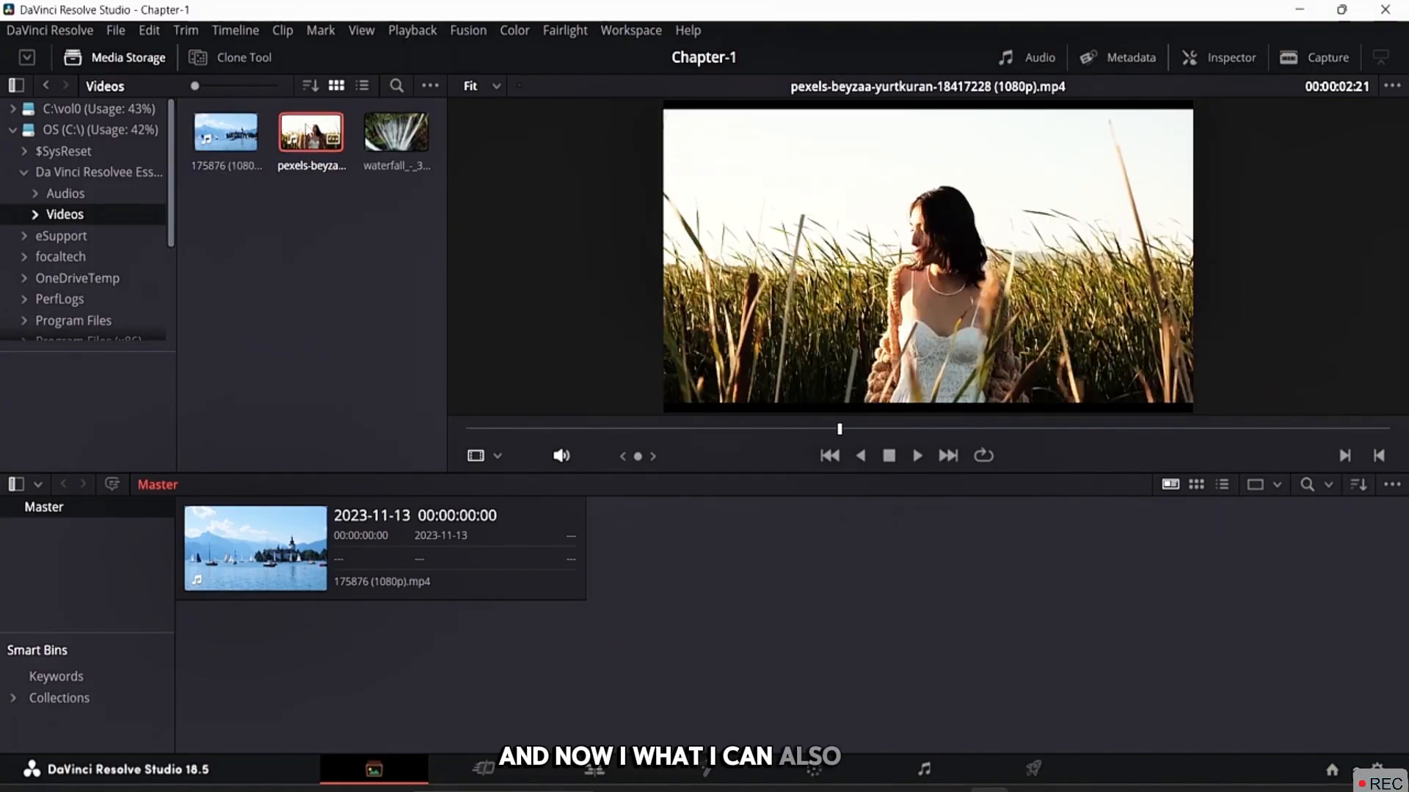
pyautogui.moveTo(310, 132); pyautogui.dragTo(702, 580)
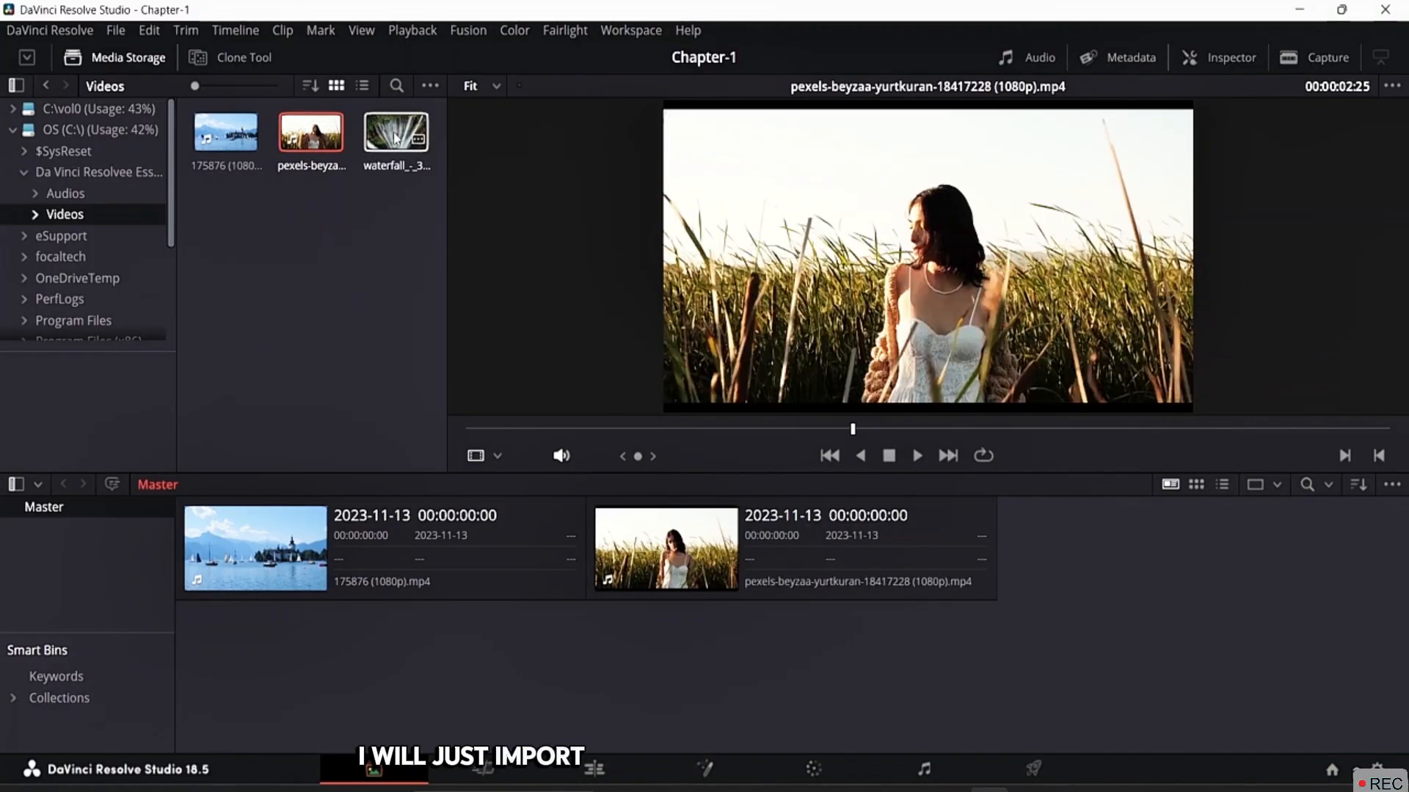
pyautogui.moveTo(394, 138); pyautogui.dragTo(1105, 566)
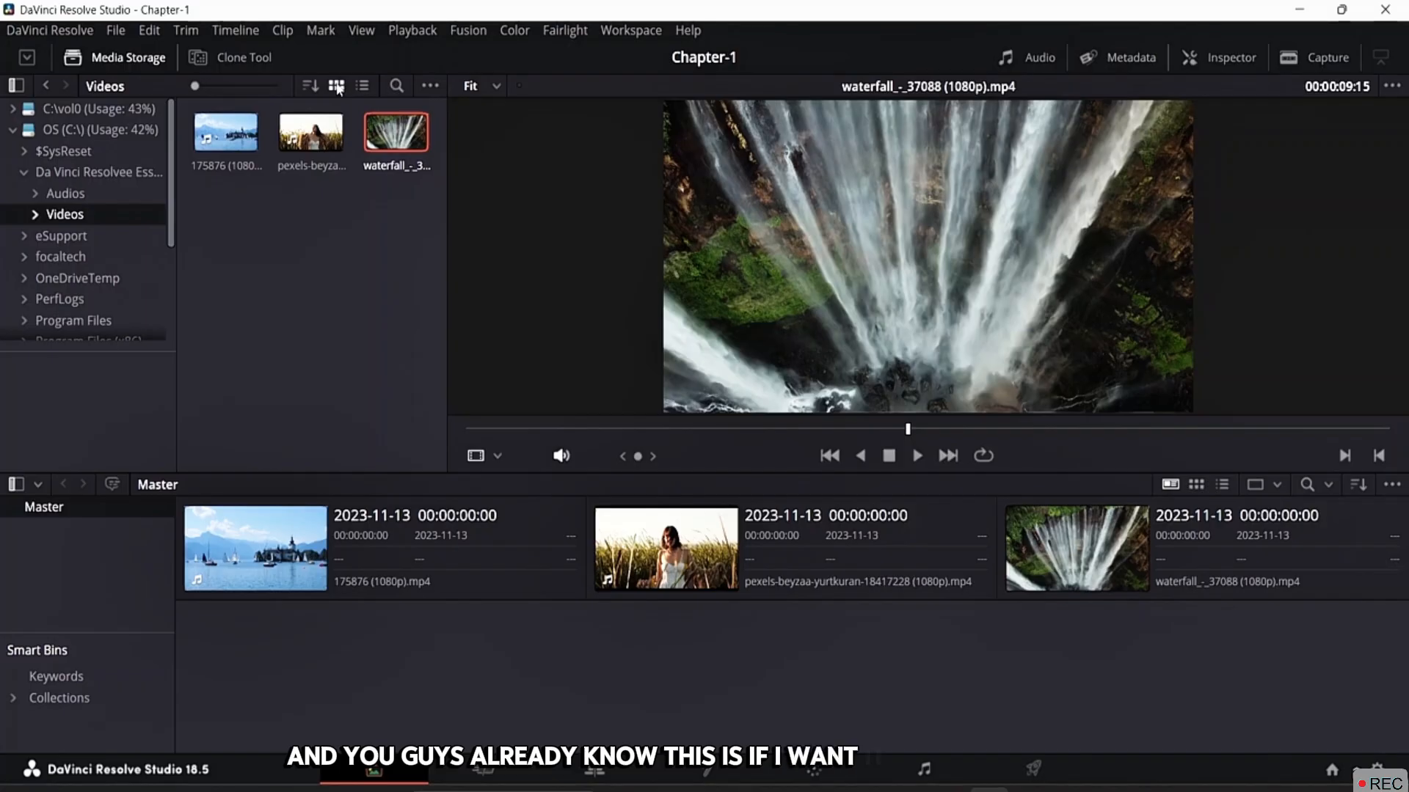
# Try the list view for the stored video clips and return to the thumbnail view
pyautogui.click(362, 87)
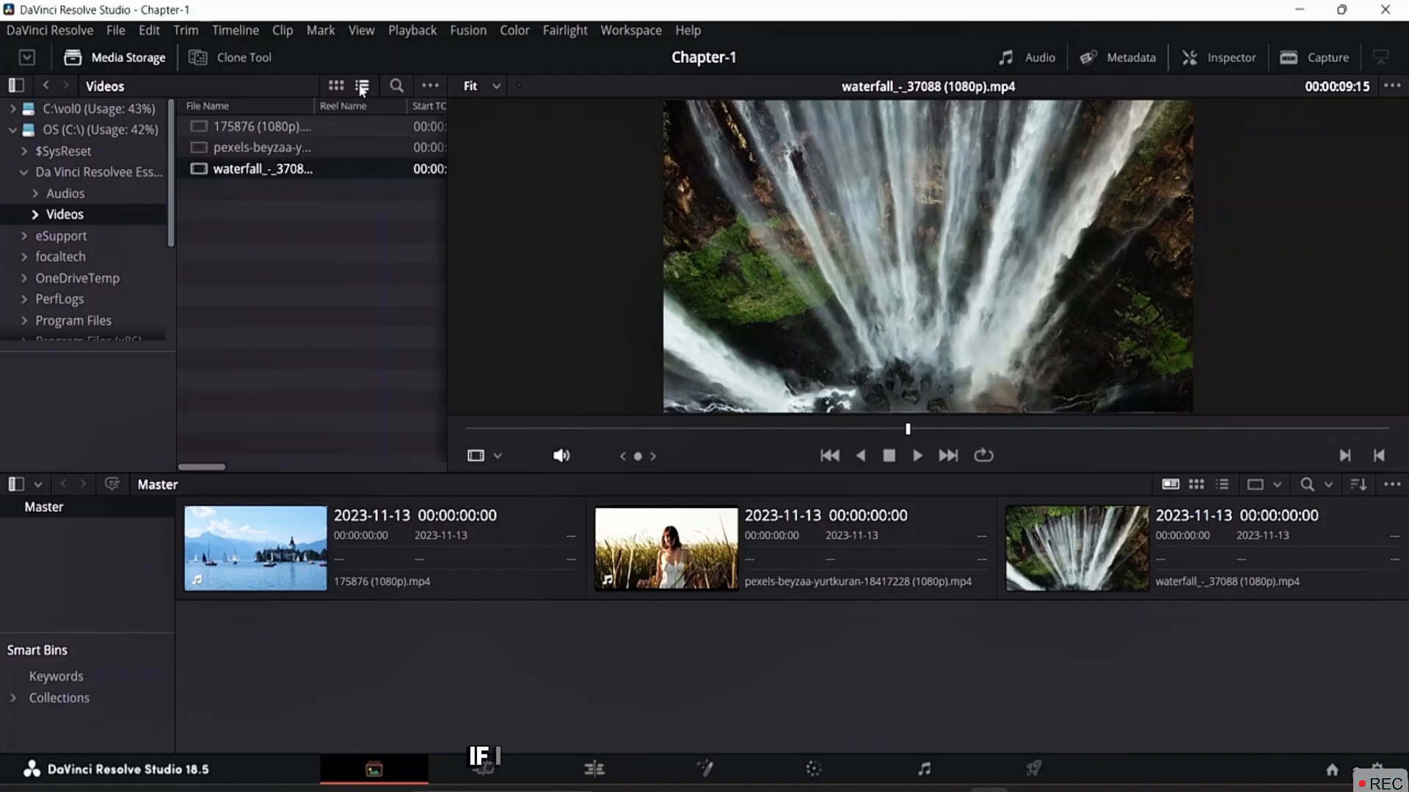
pyautogui.click(338, 88)
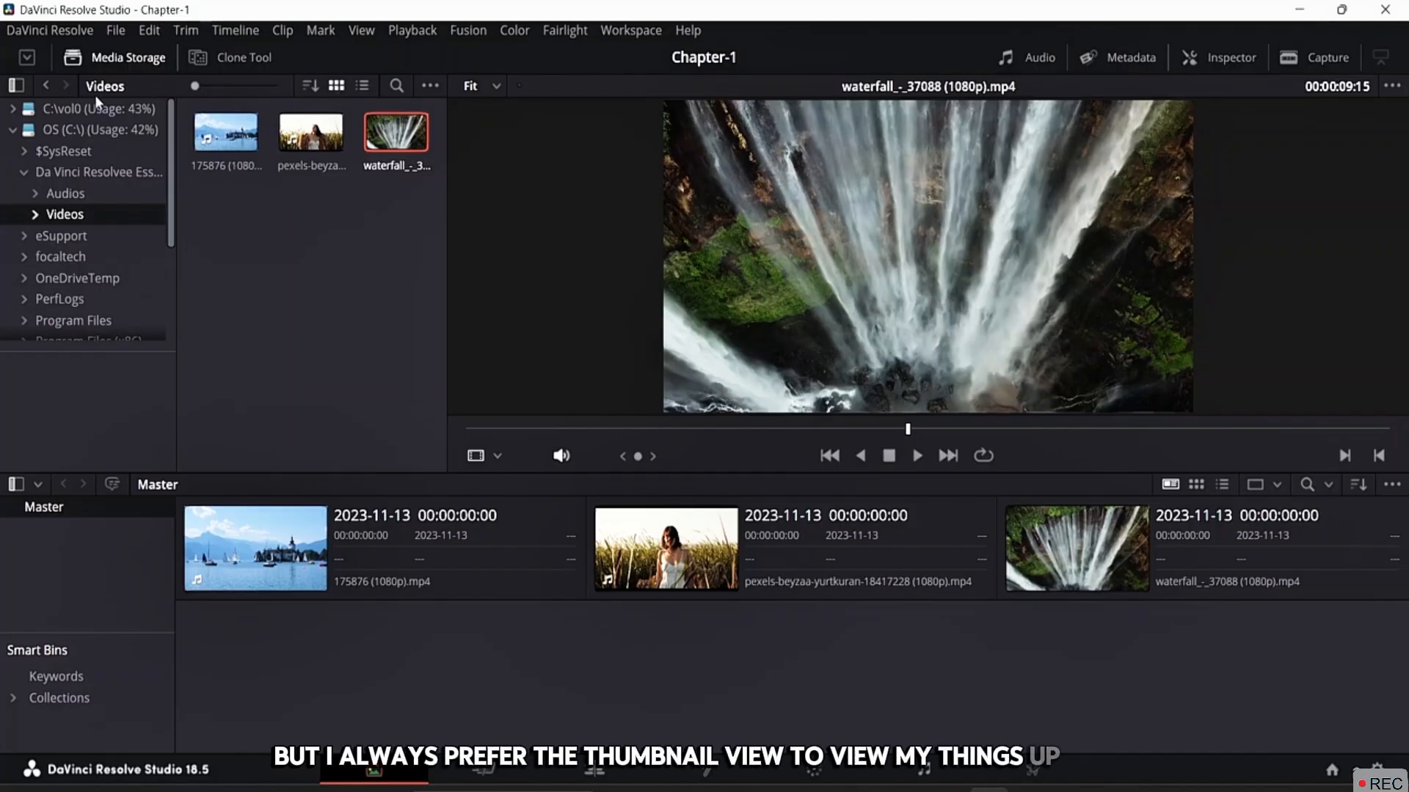
# Hide the drive and folder list and narrow the media storage area to give the viewer more room
pyautogui.click(15, 85)
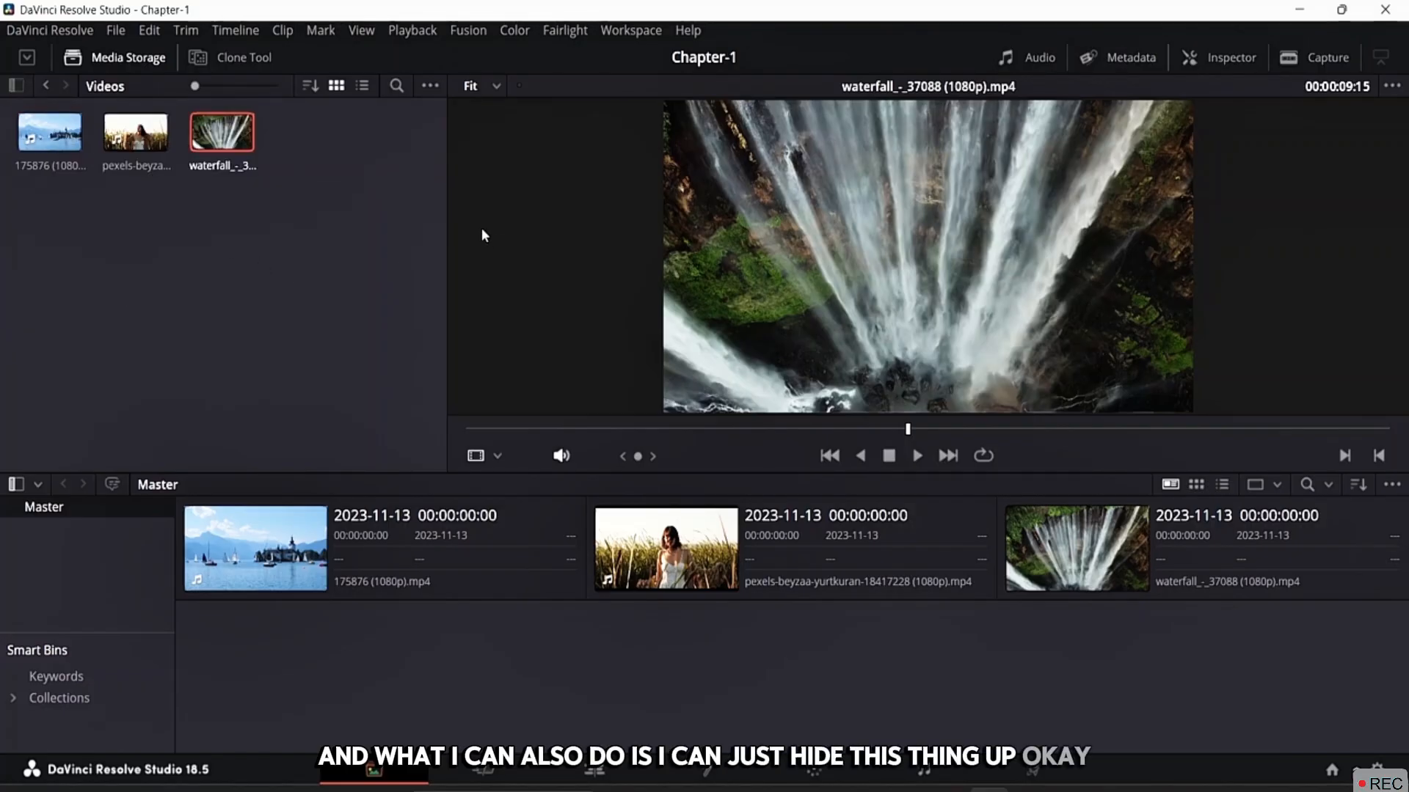
pyautogui.moveTo(446, 230); pyautogui.dragTo(355, 238)
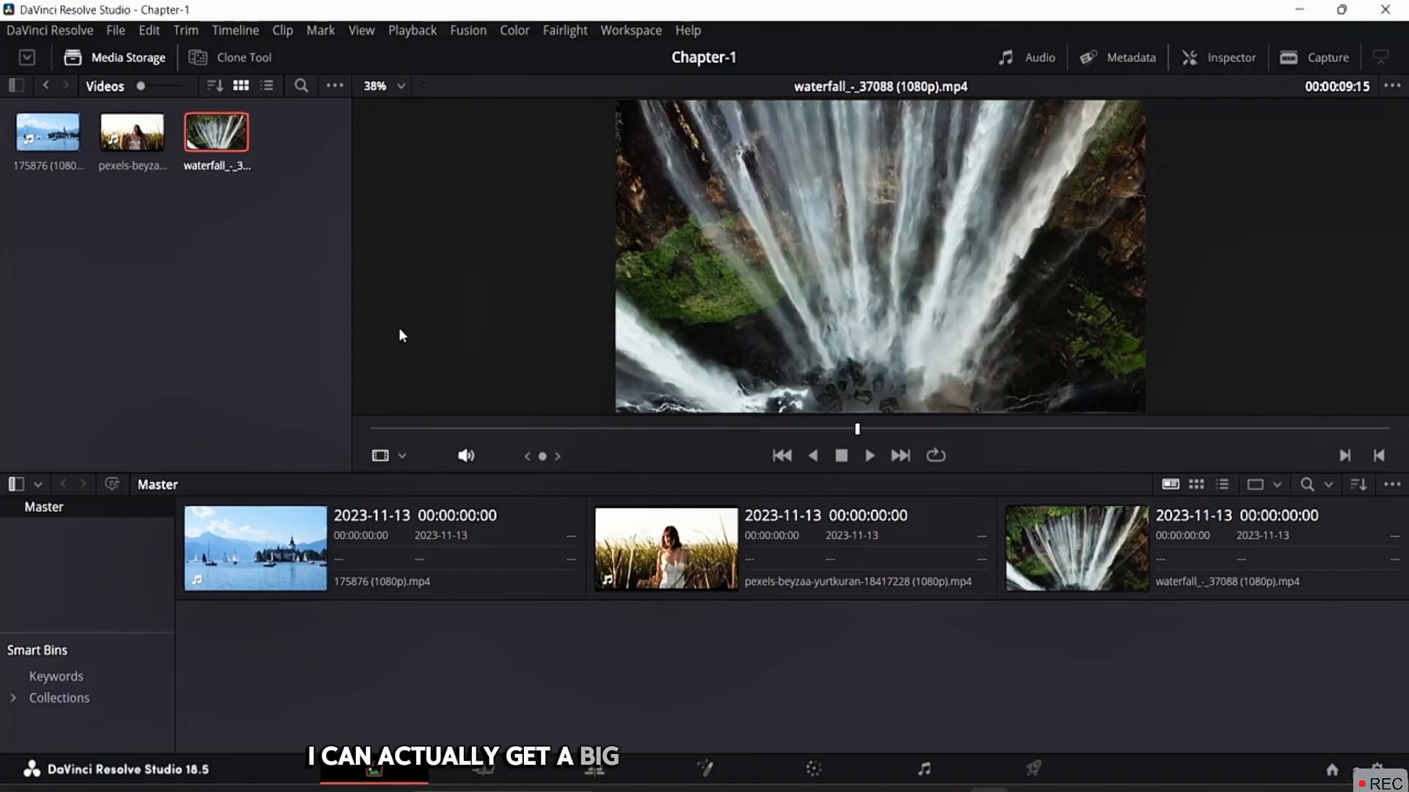
# Inspect the waterfall clip at a smaller zoom and at 200%, and restore the viewer zoom to Fit
pyautogui.scroll(-2, 398, 327)
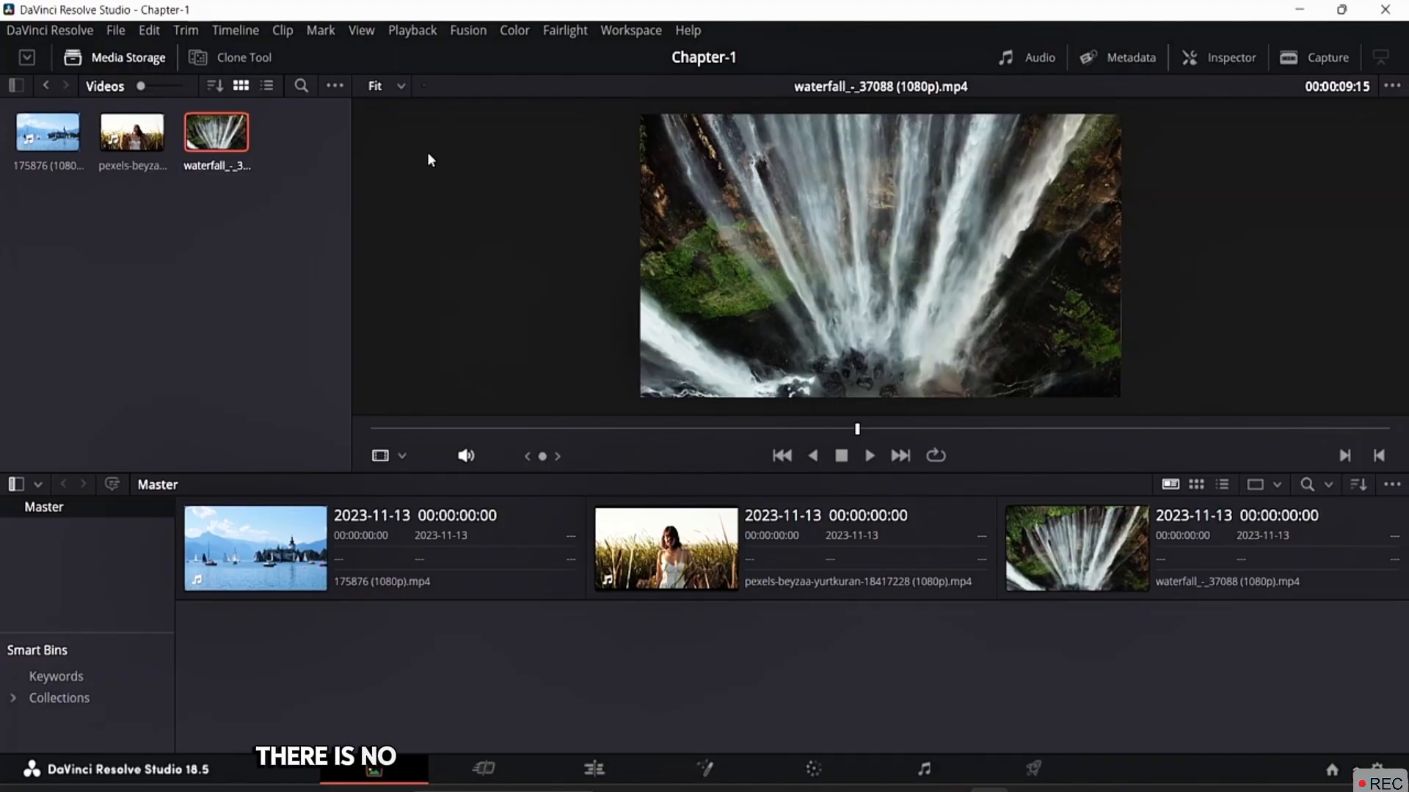
pyautogui.click(400, 86)
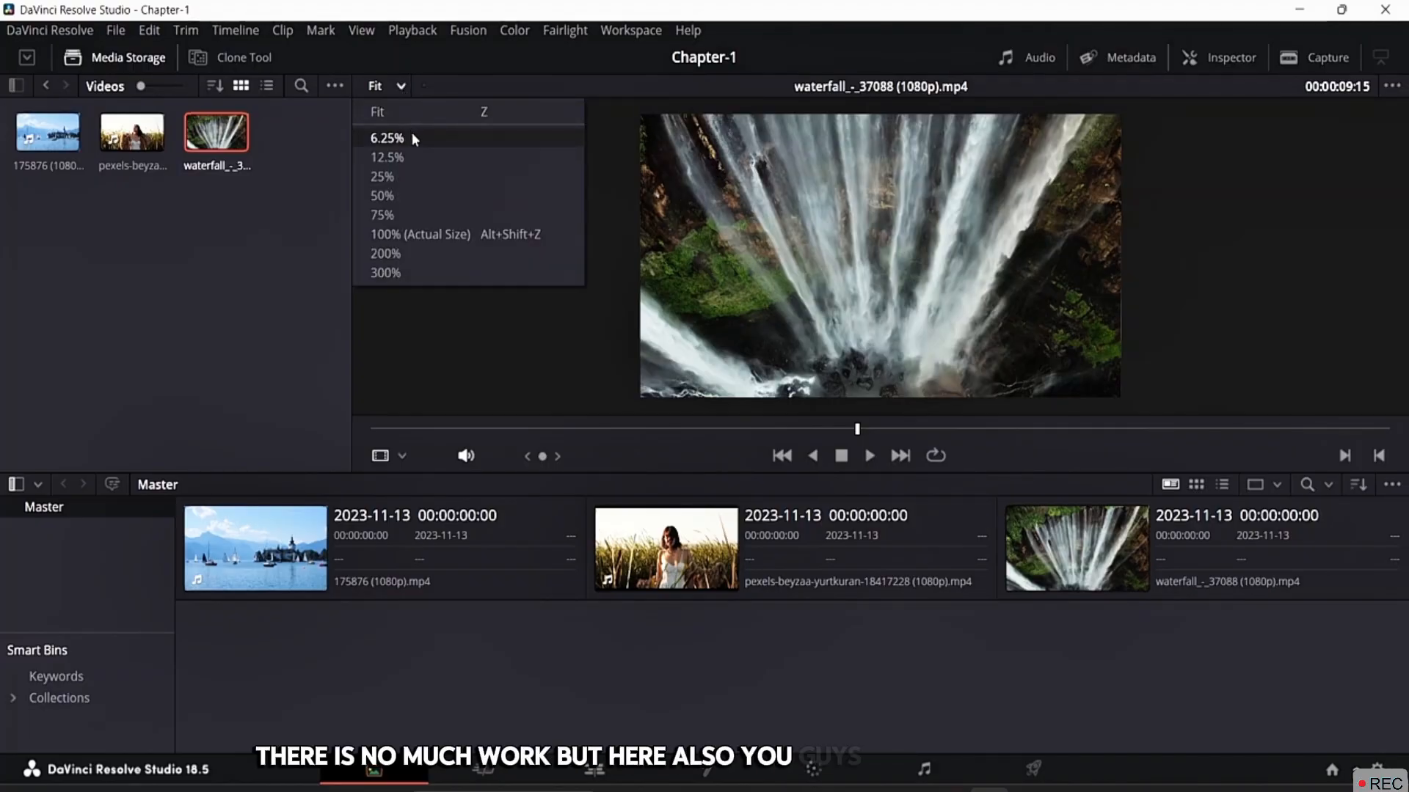
pyautogui.click(453, 254)
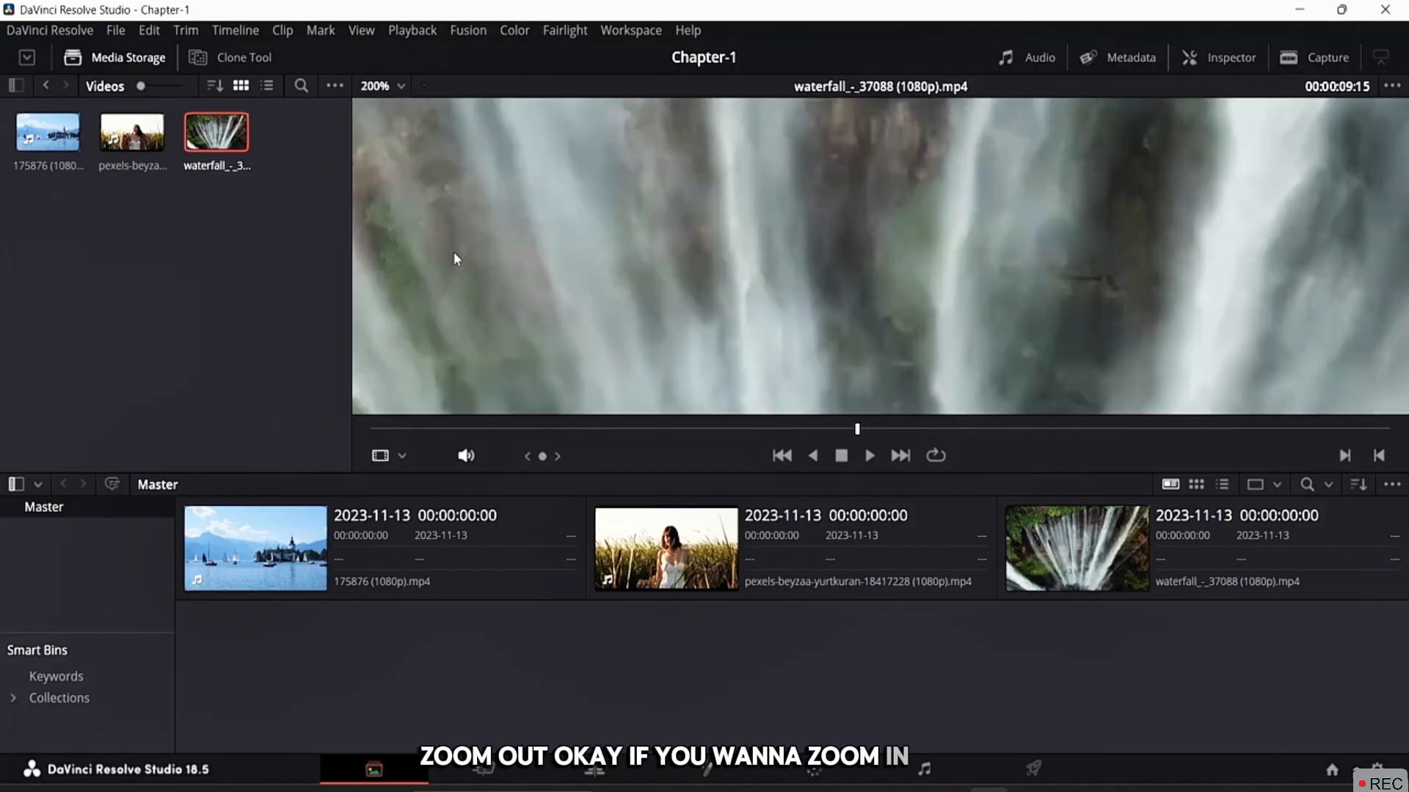
pyautogui.click(395, 86)
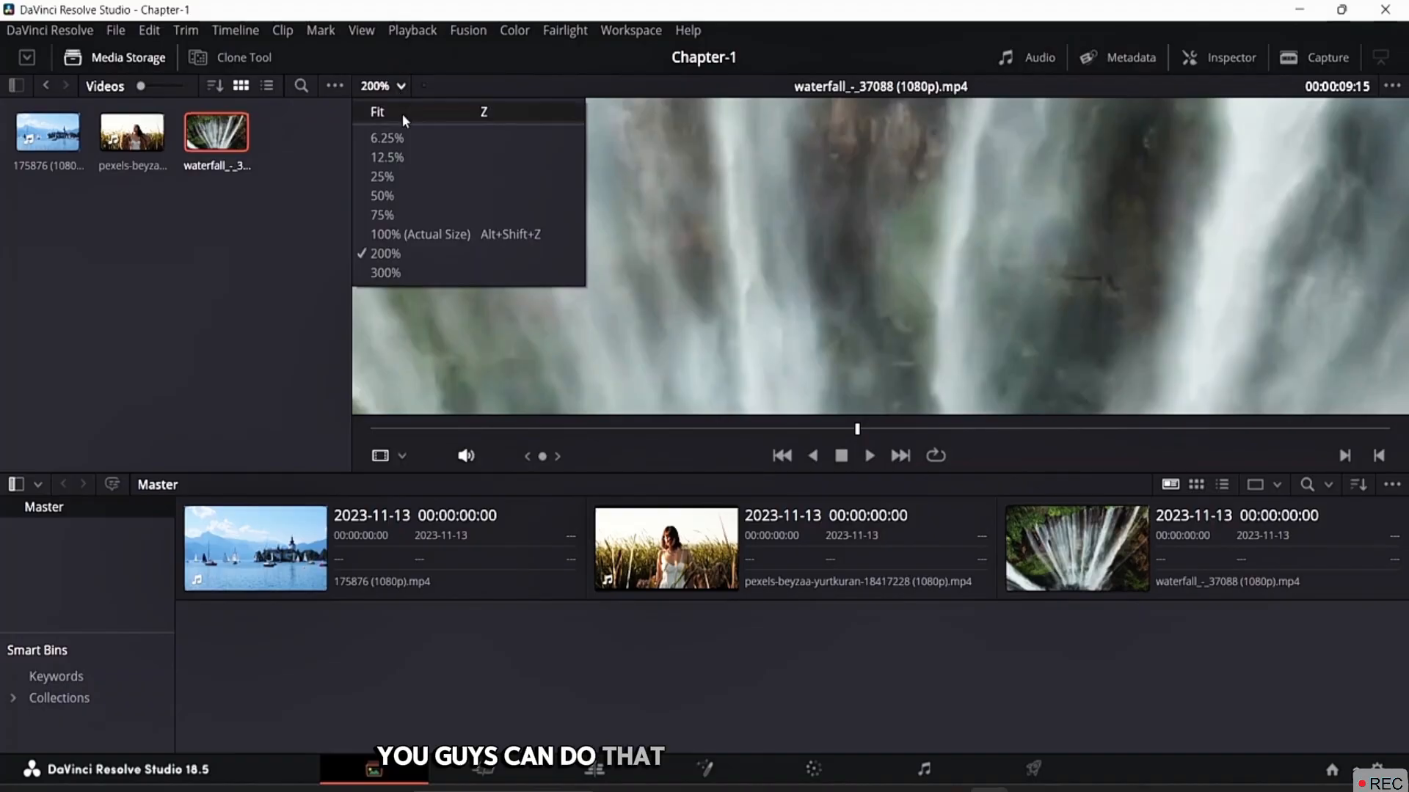
pyautogui.click(403, 113)
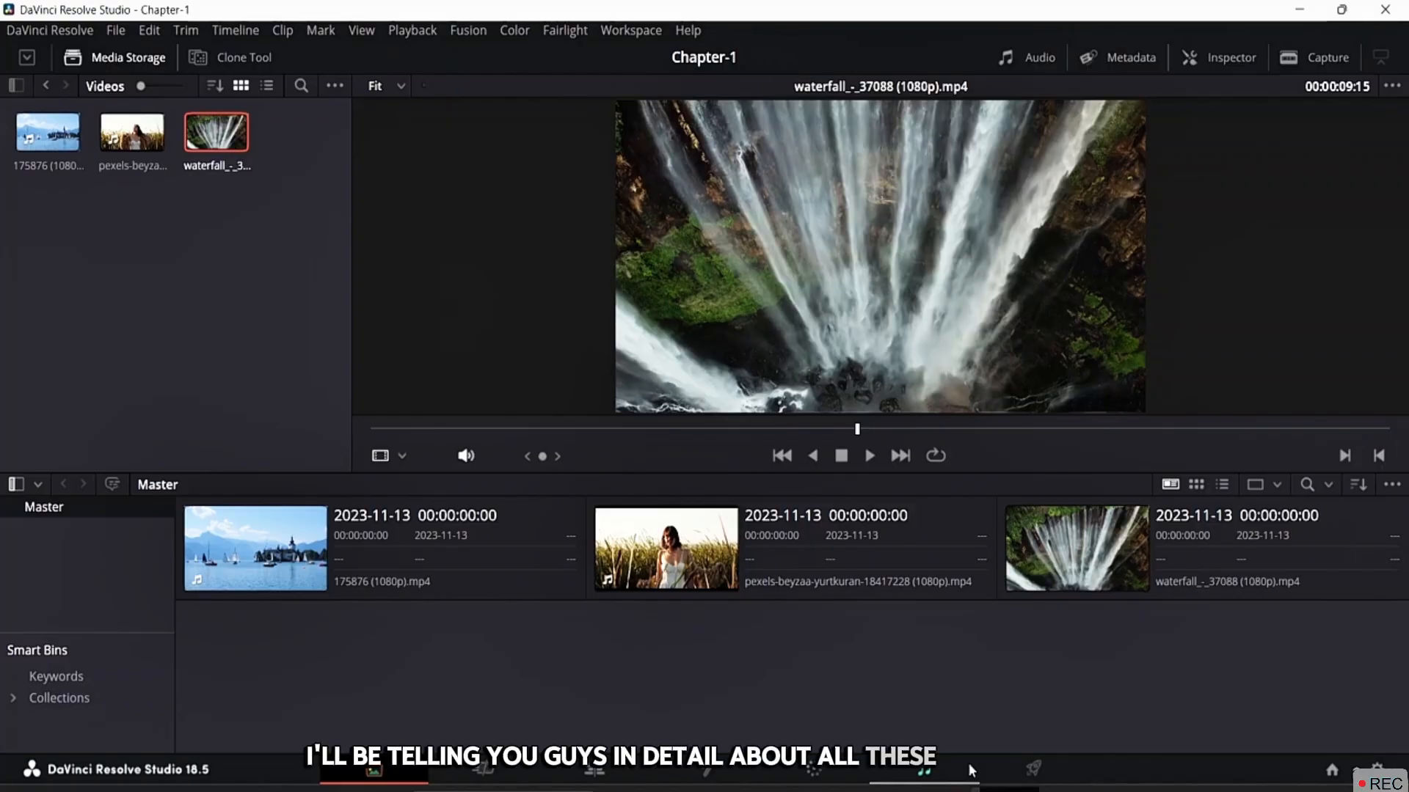
pyautogui.click(486, 768)
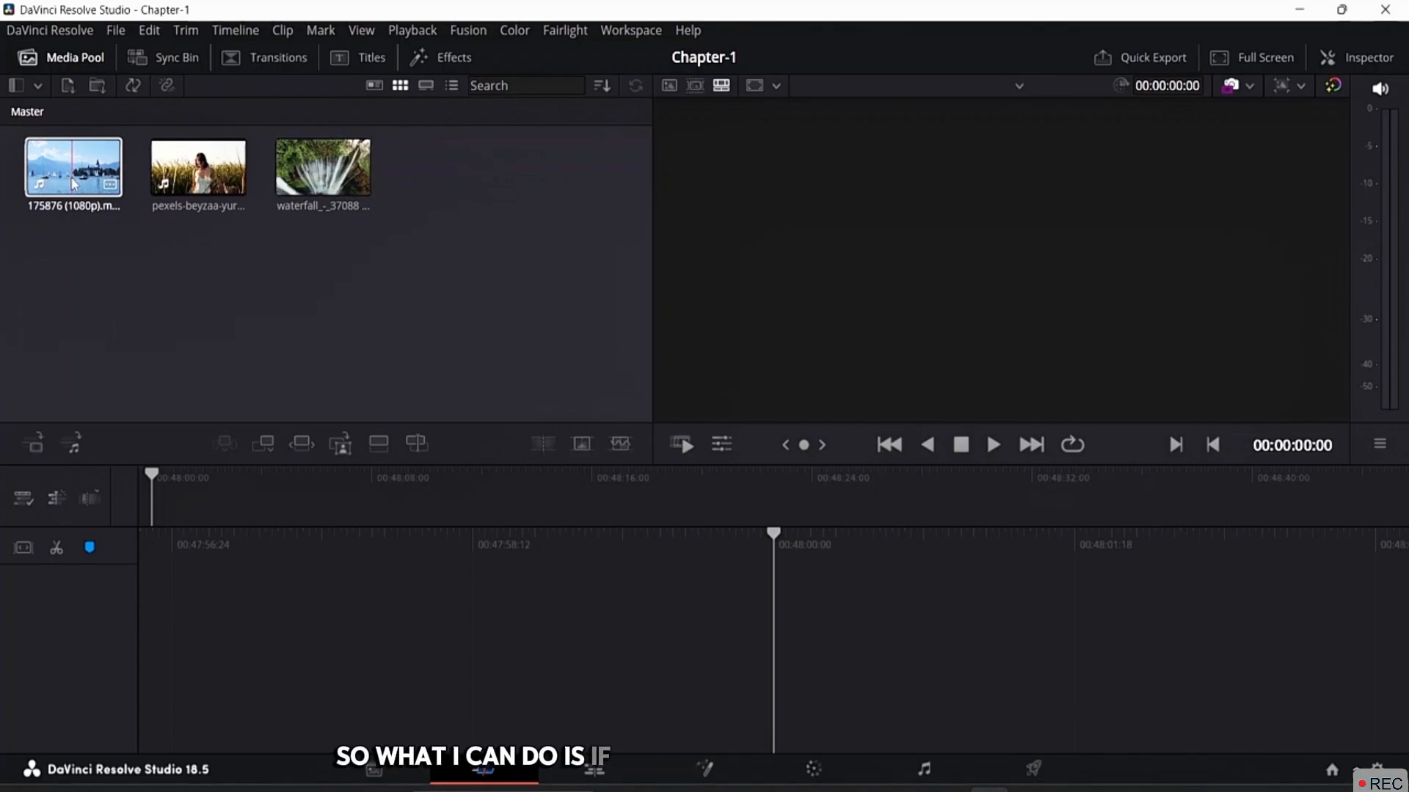
pyautogui.moveTo(72, 181); pyautogui.dragTo(462, 601)
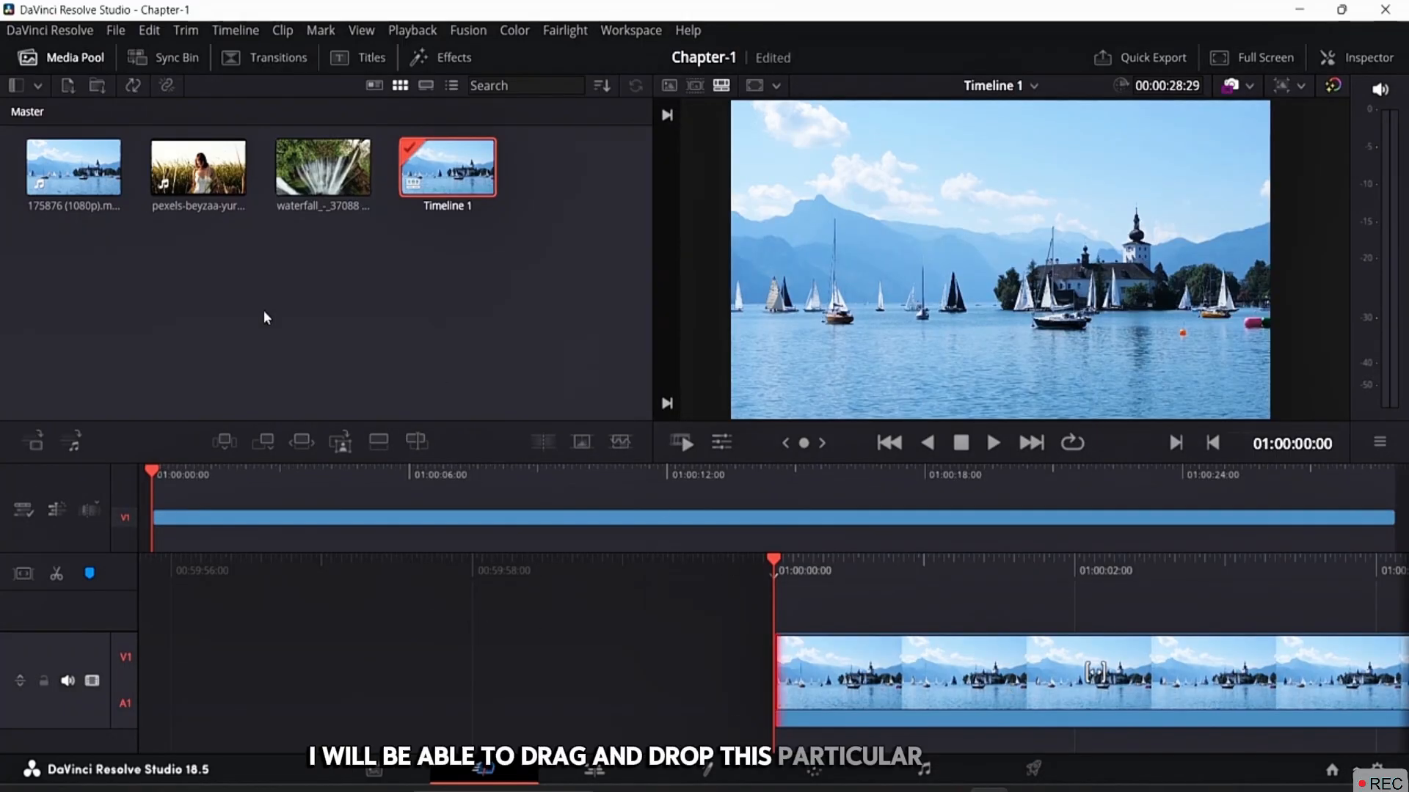
# Preview the pexels clip of the woman in the field in the source viewer
pyautogui.click(220, 202)
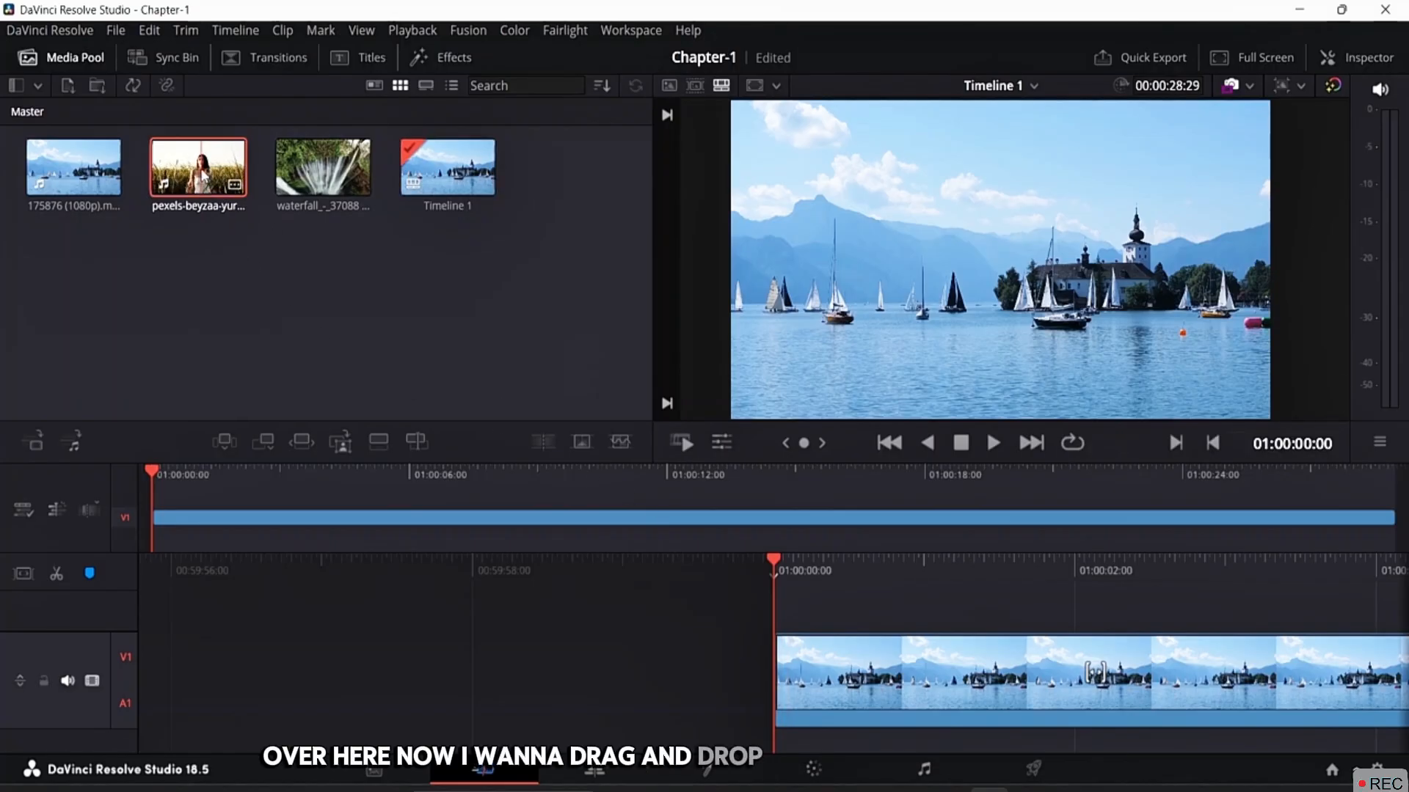
pyautogui.doubleClick(204, 176)
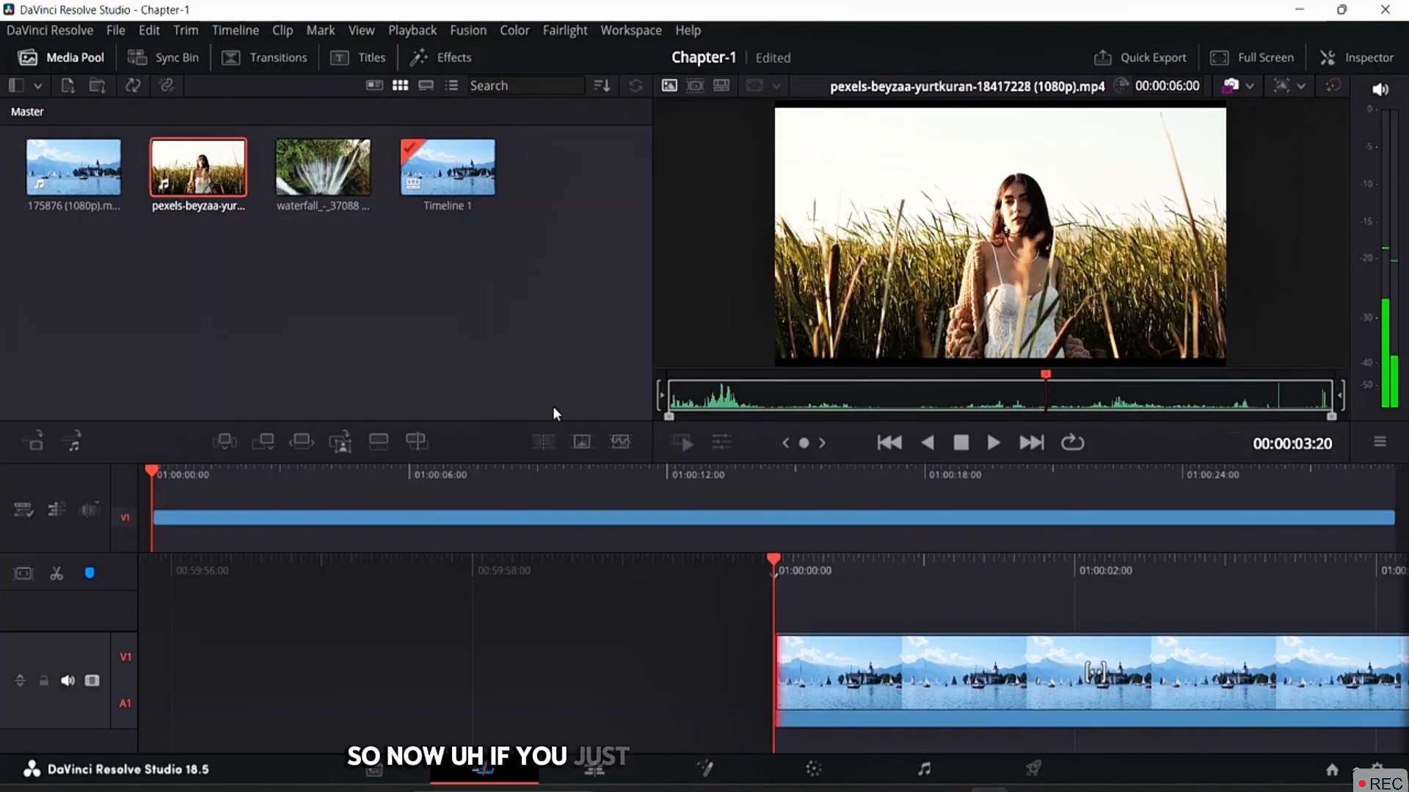
# Delete the sailboat lake clip from the timeline
pyautogui.click(933, 690)
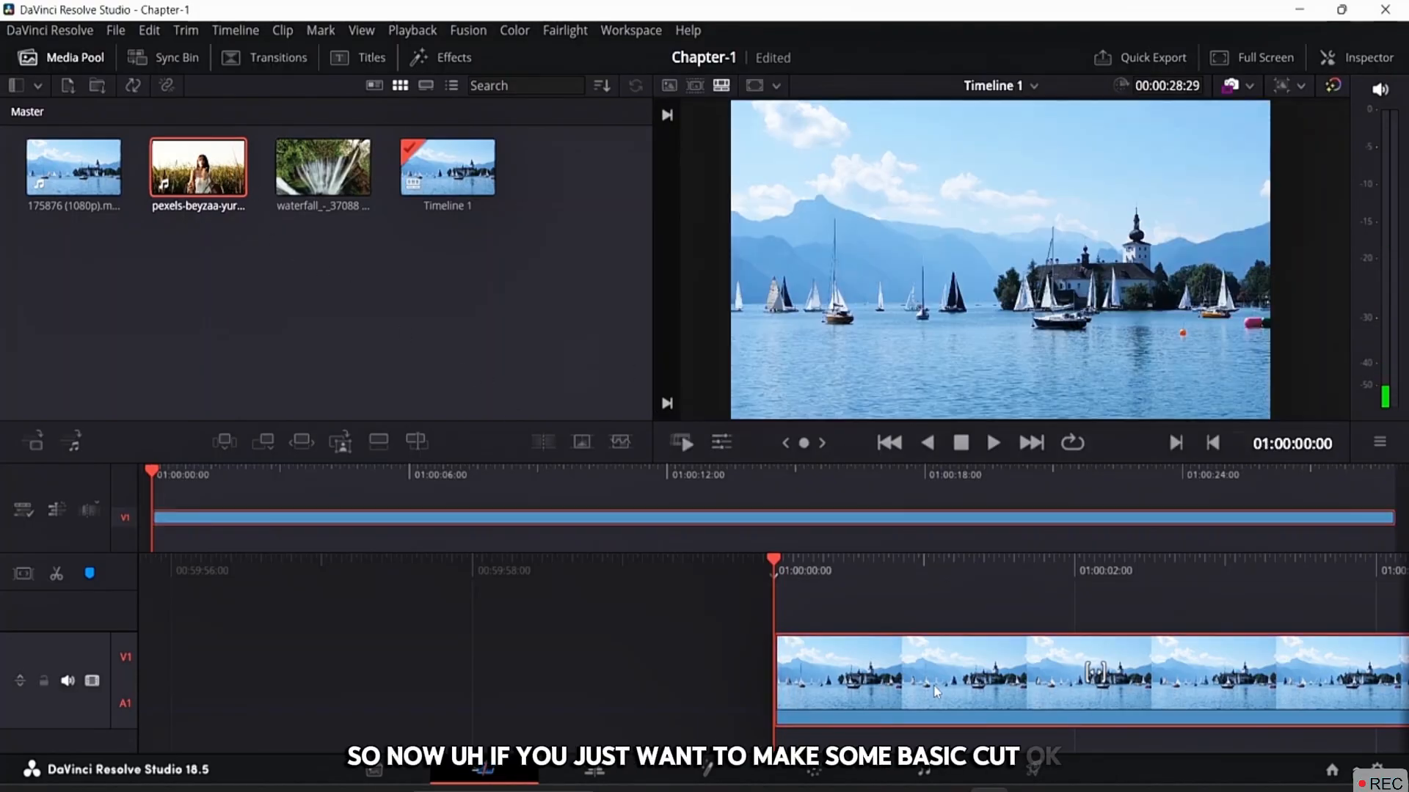
pyautogui.press('Delete')
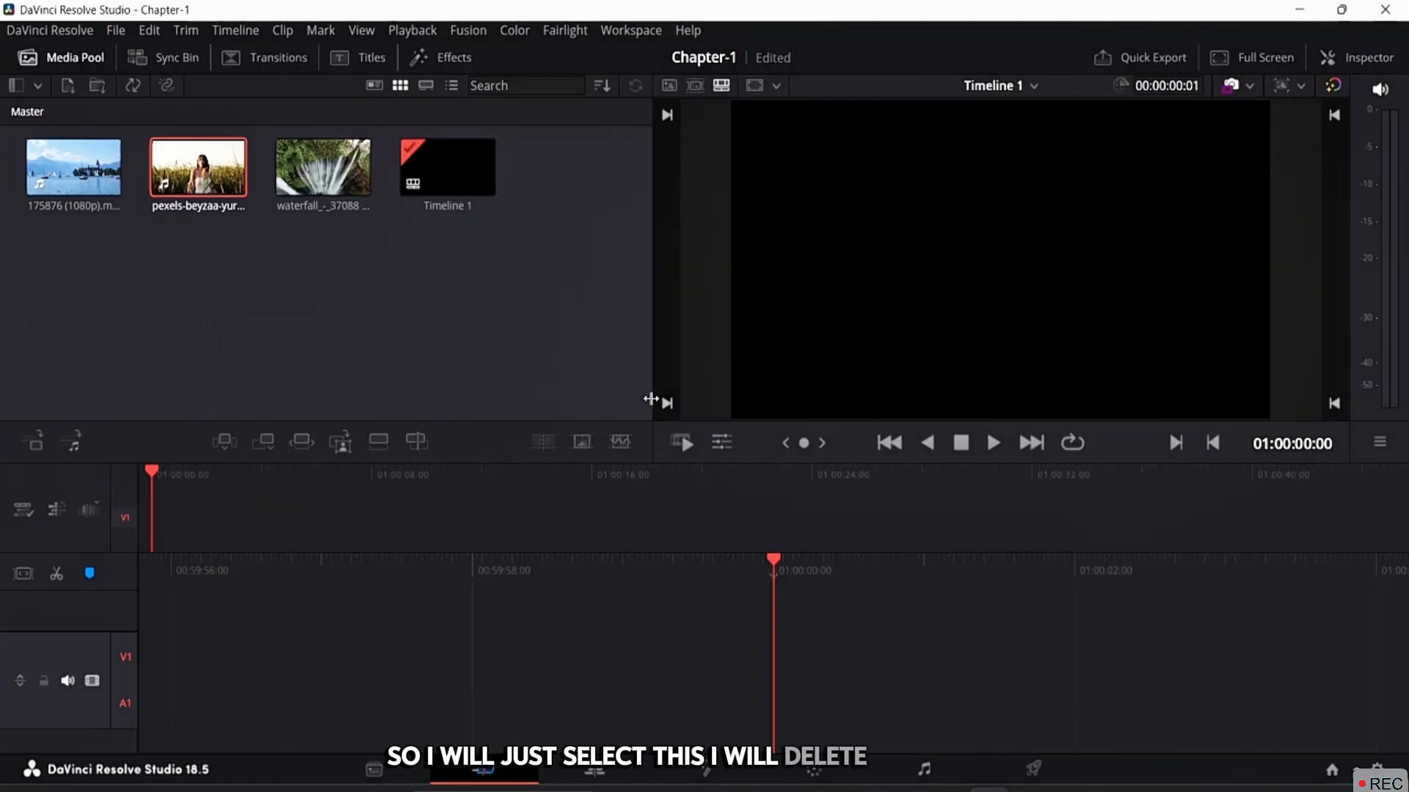
pyautogui.click(413, 181)
pyautogui.rightClick(410, 176)
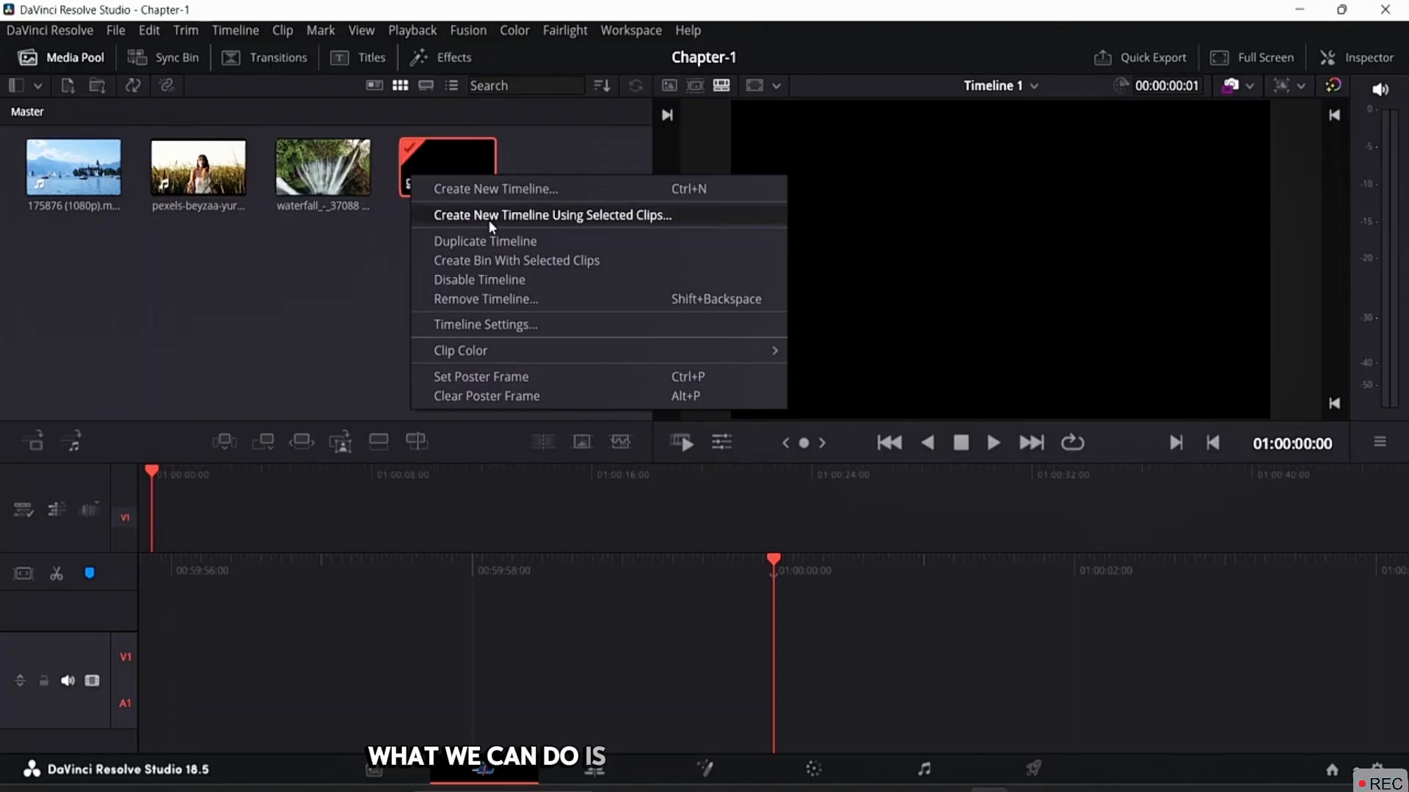
pyautogui.click(259, 288)
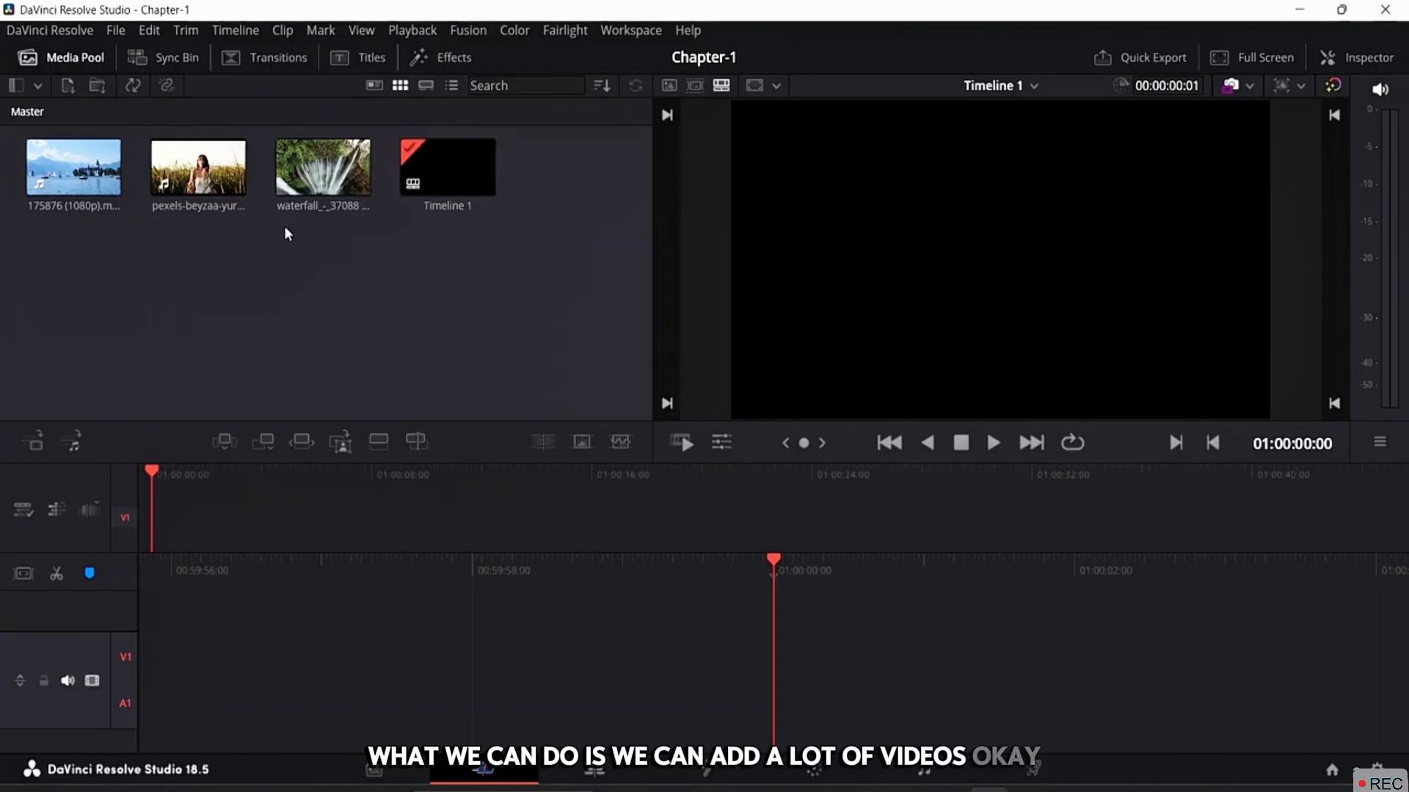
pyautogui.click(198, 167)
pyautogui.click(321, 170)
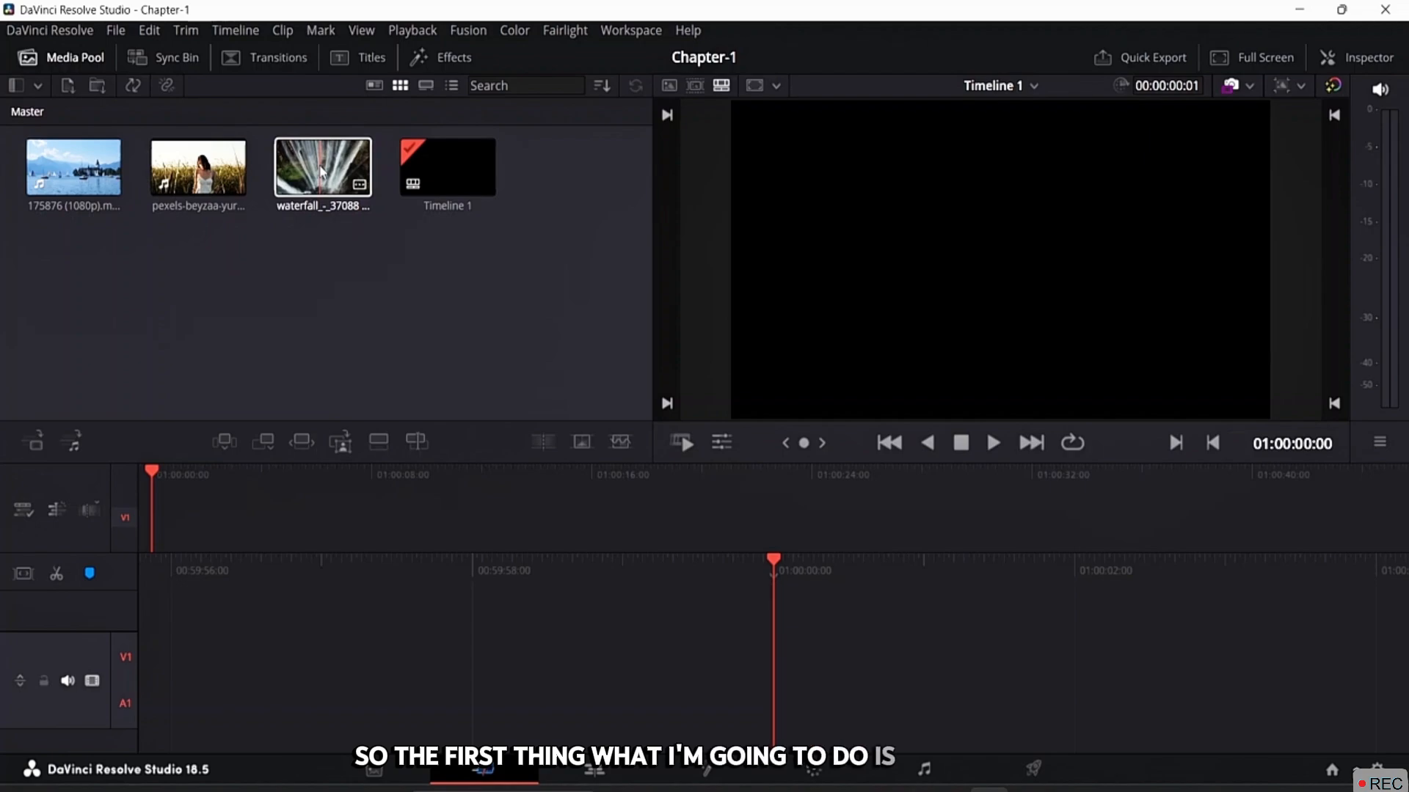
# Review the Format, Monitor, Output and Color settings of Timeline 1, and close its timeline settings
pyautogui.rightClick(449, 155)
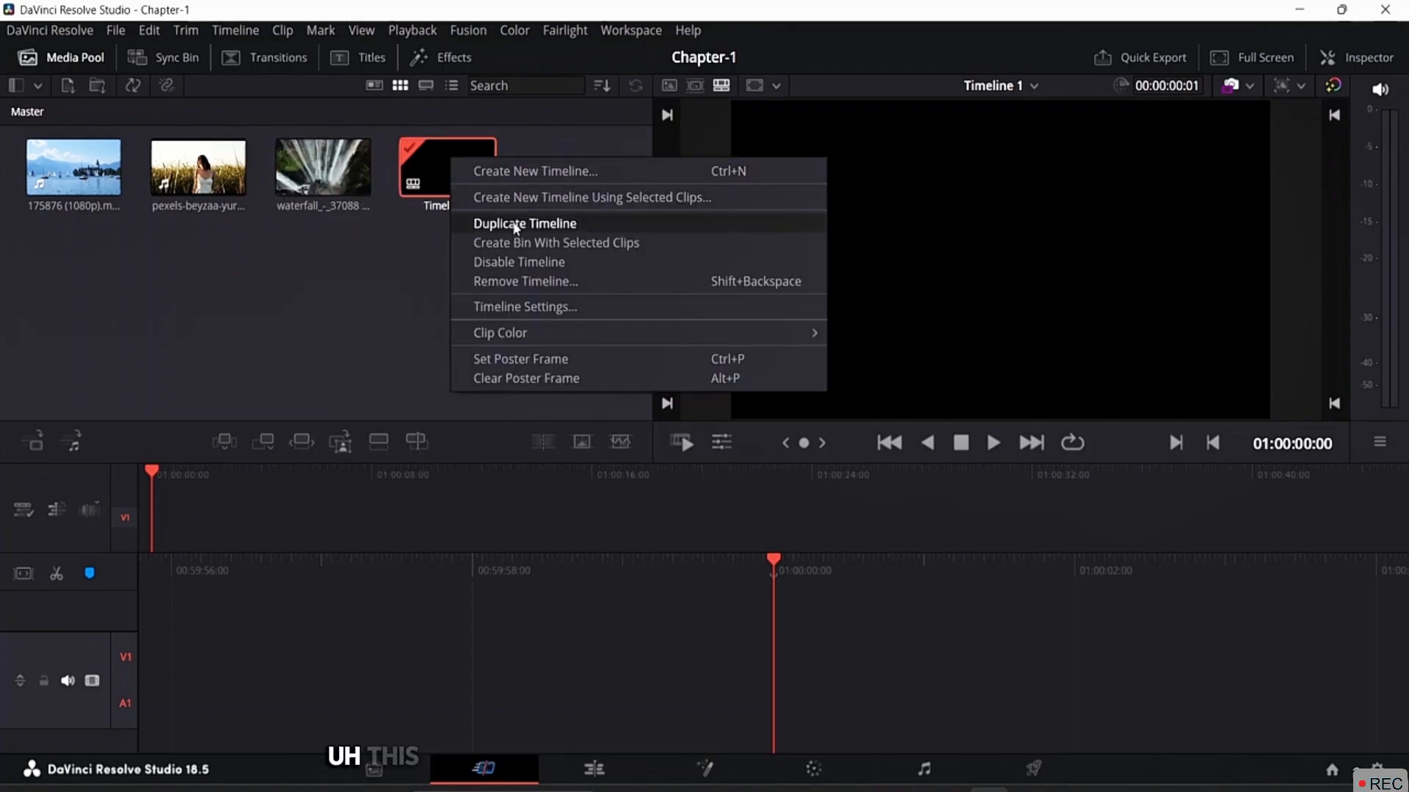
pyautogui.click(524, 306)
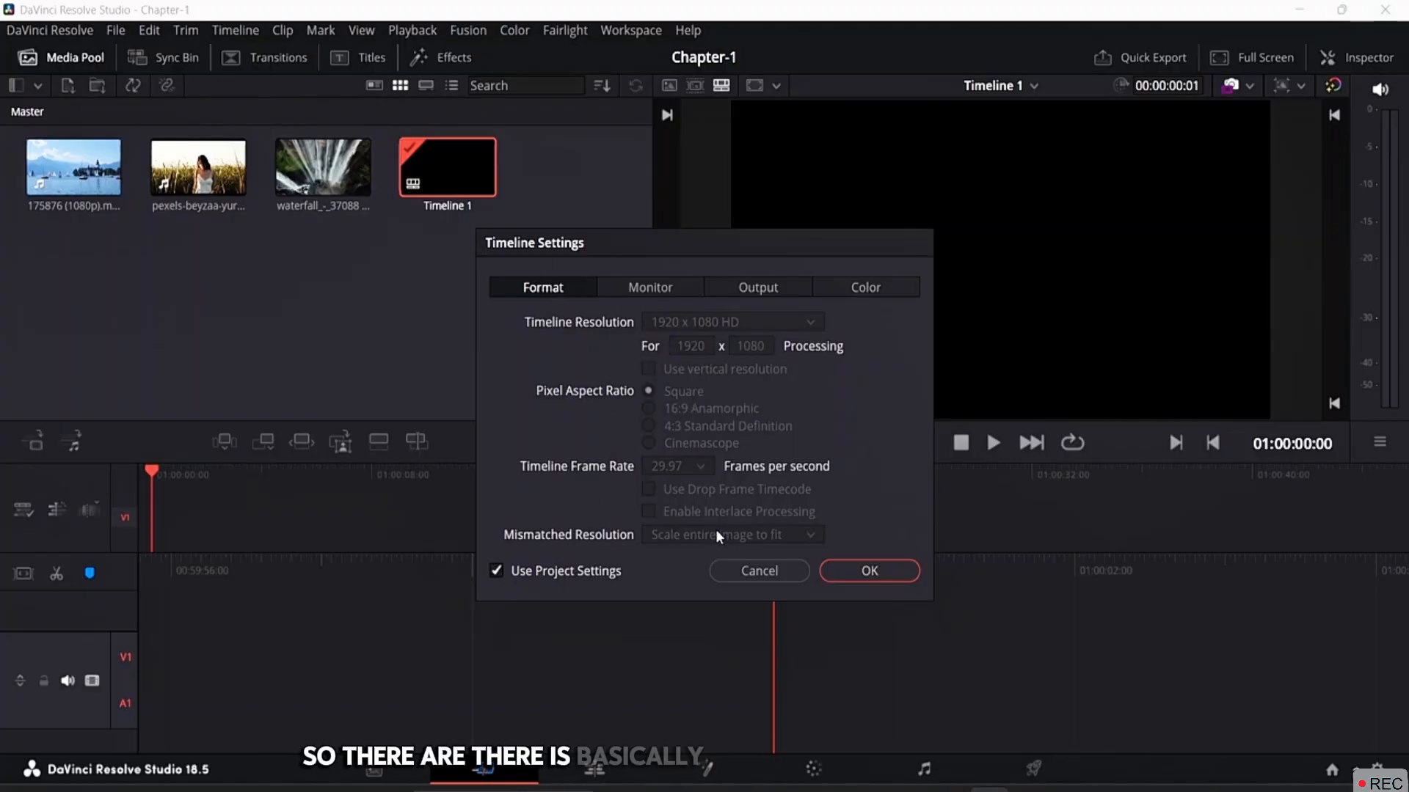
pyautogui.click(650, 289)
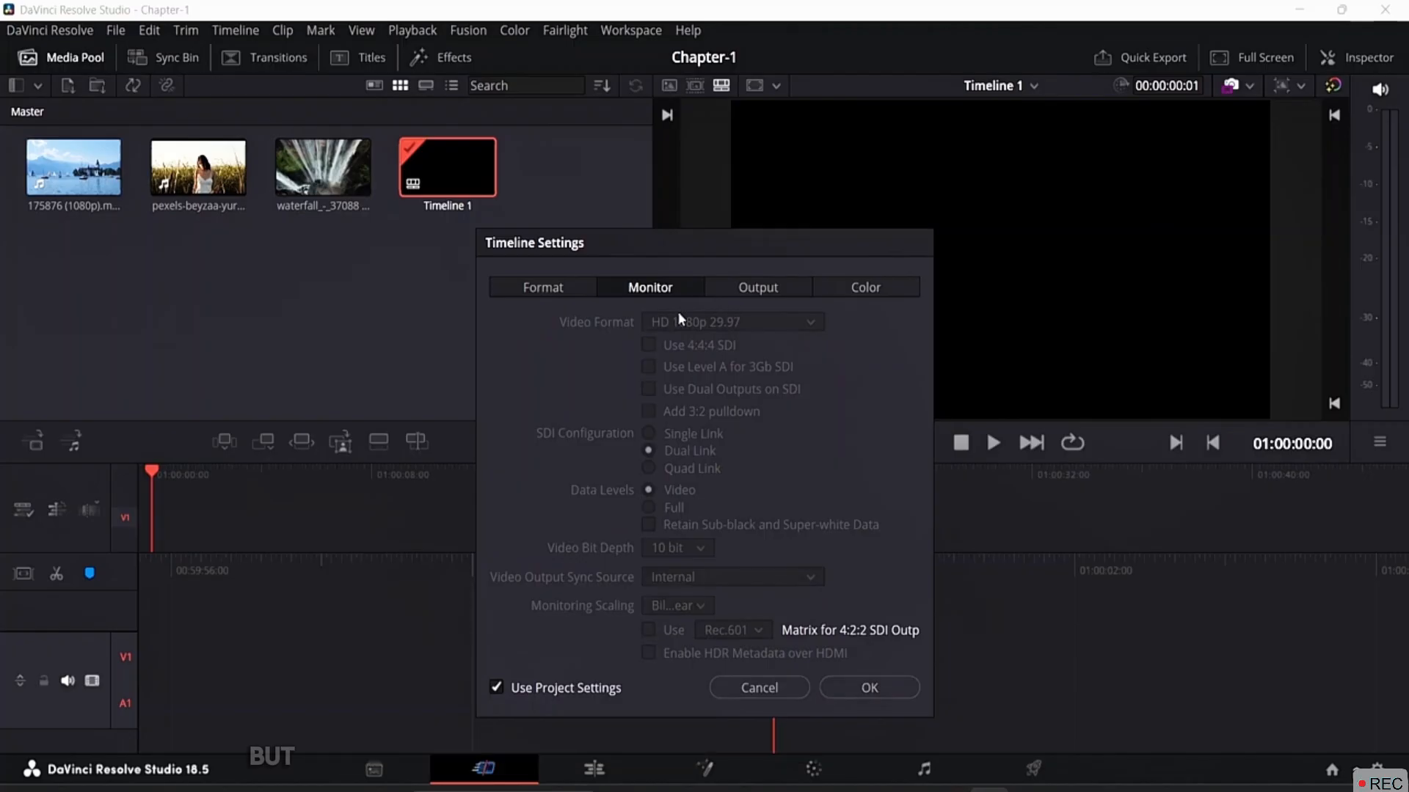
pyautogui.click(770, 289)
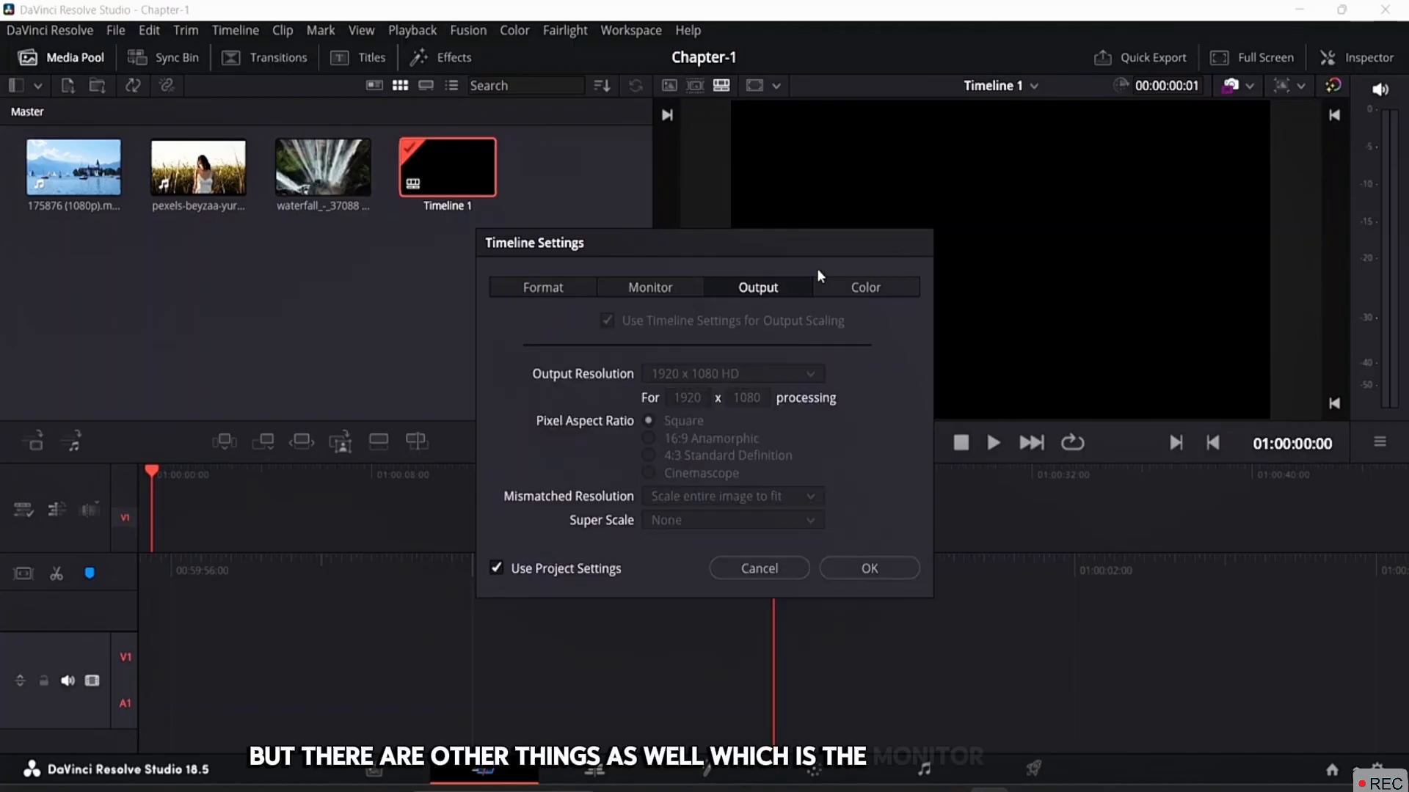
pyautogui.click(860, 291)
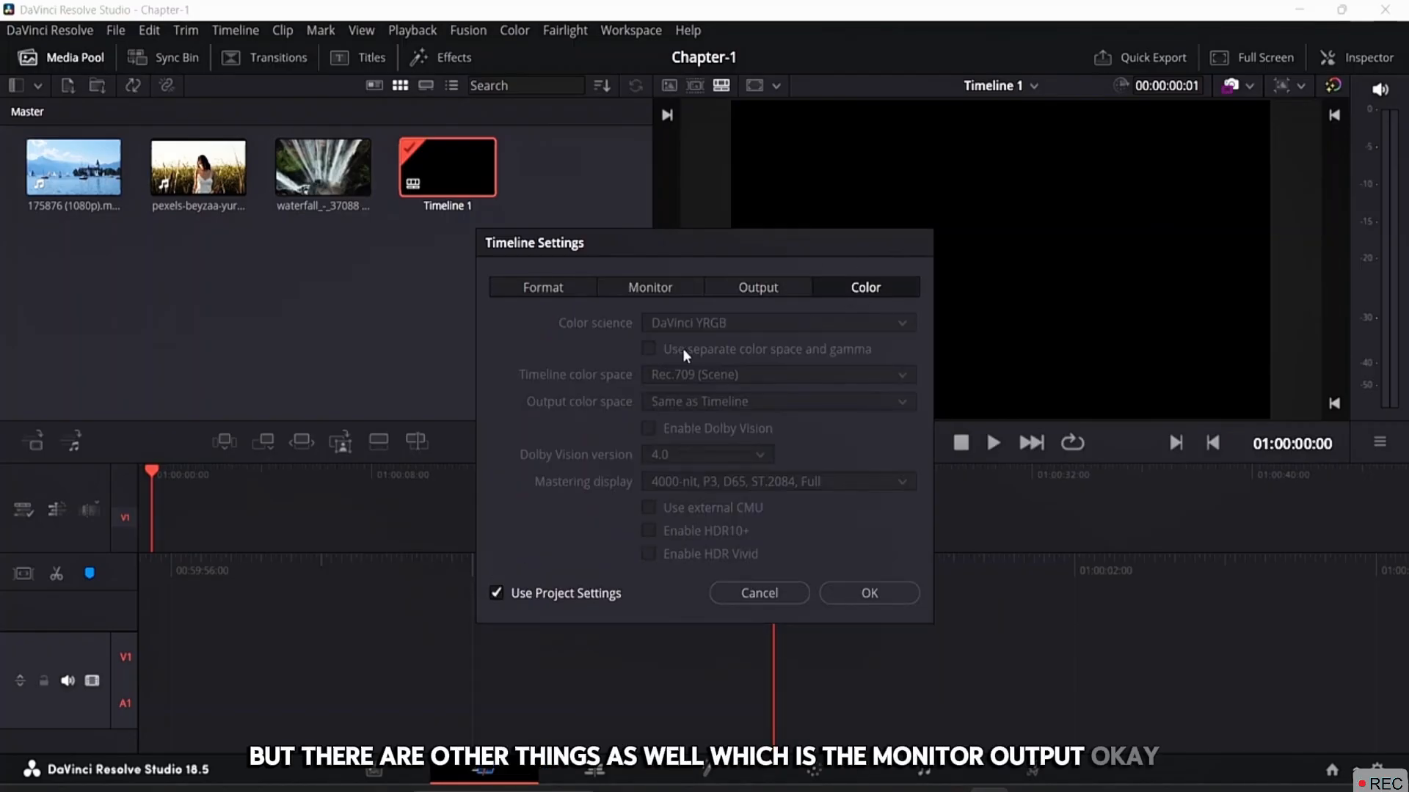
pyautogui.click(538, 289)
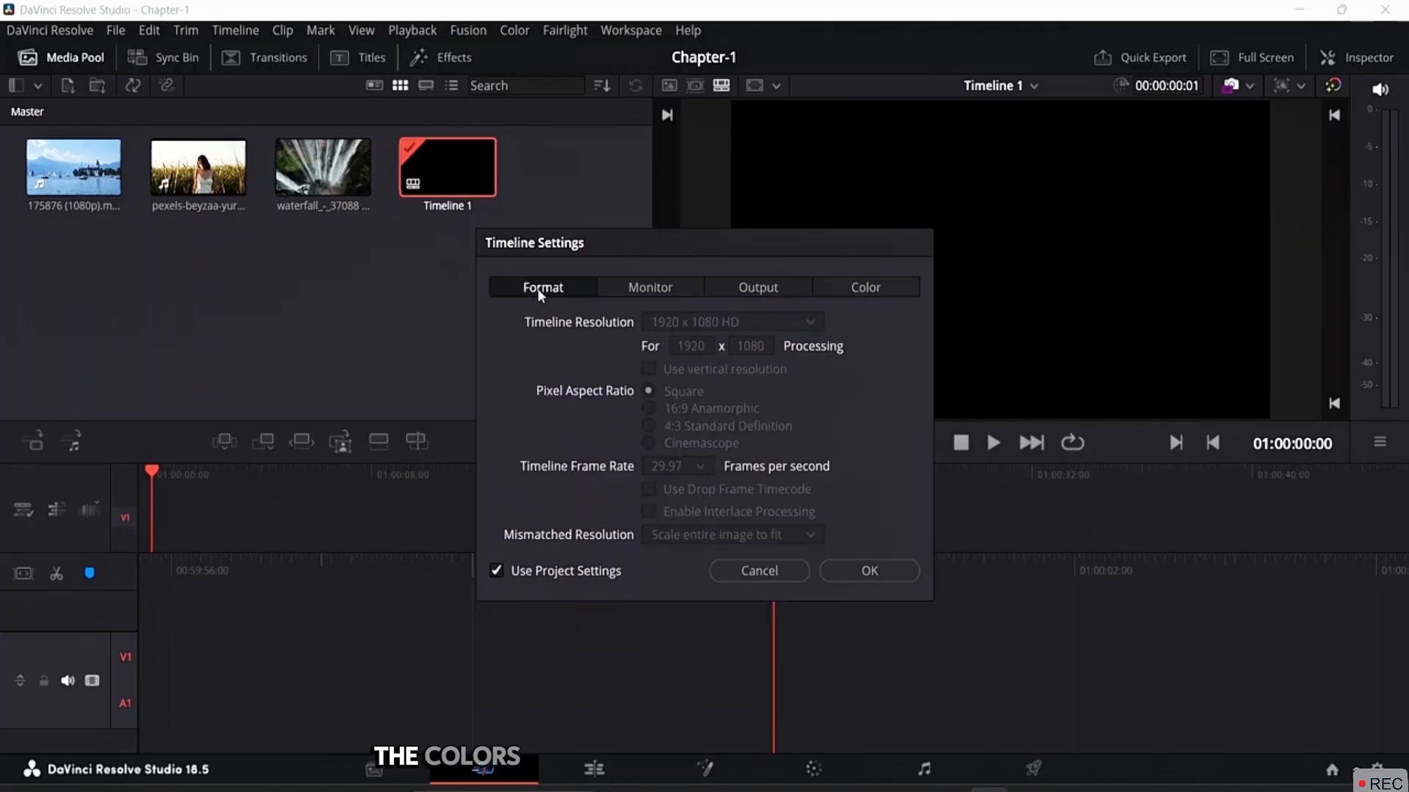
pyautogui.click(866, 576)
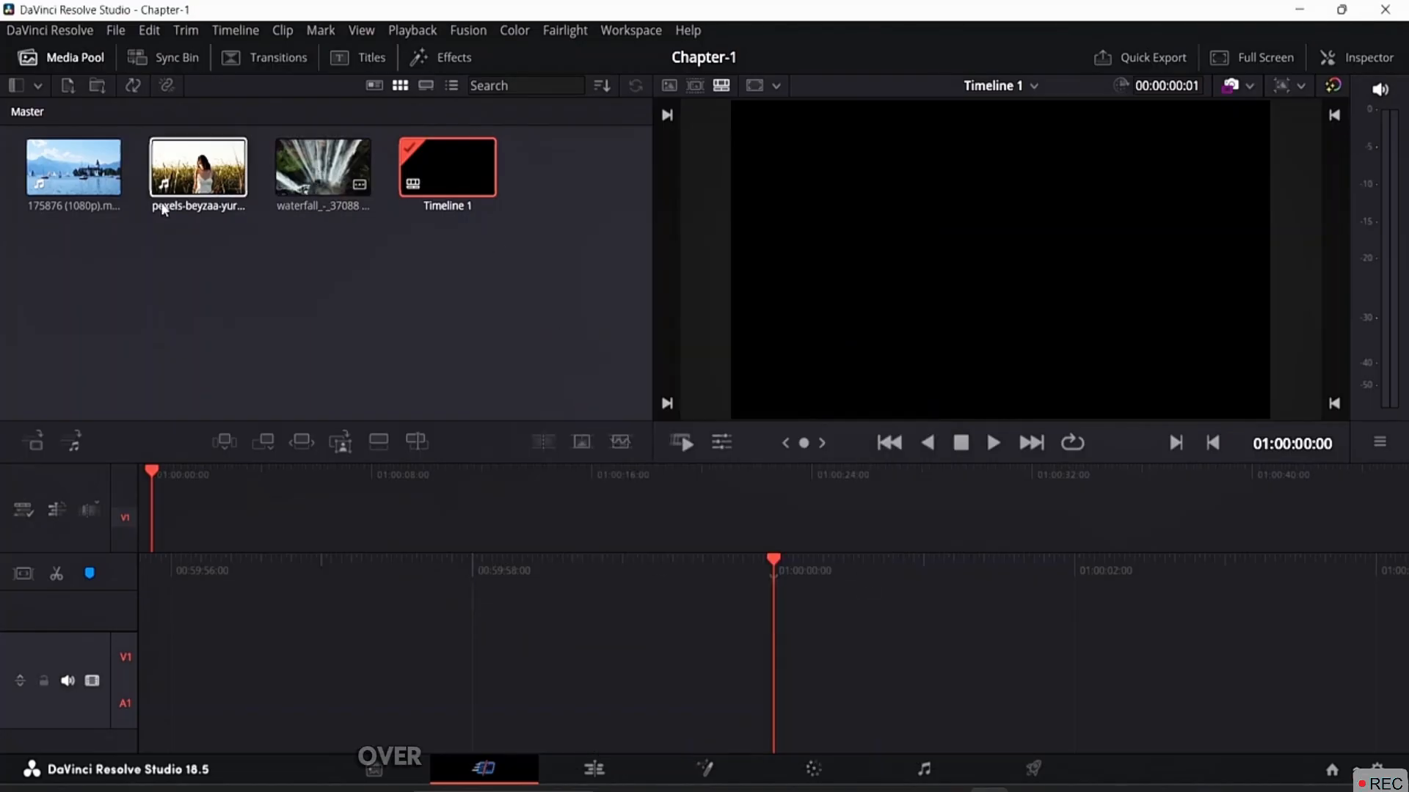
pyautogui.click(64, 175)
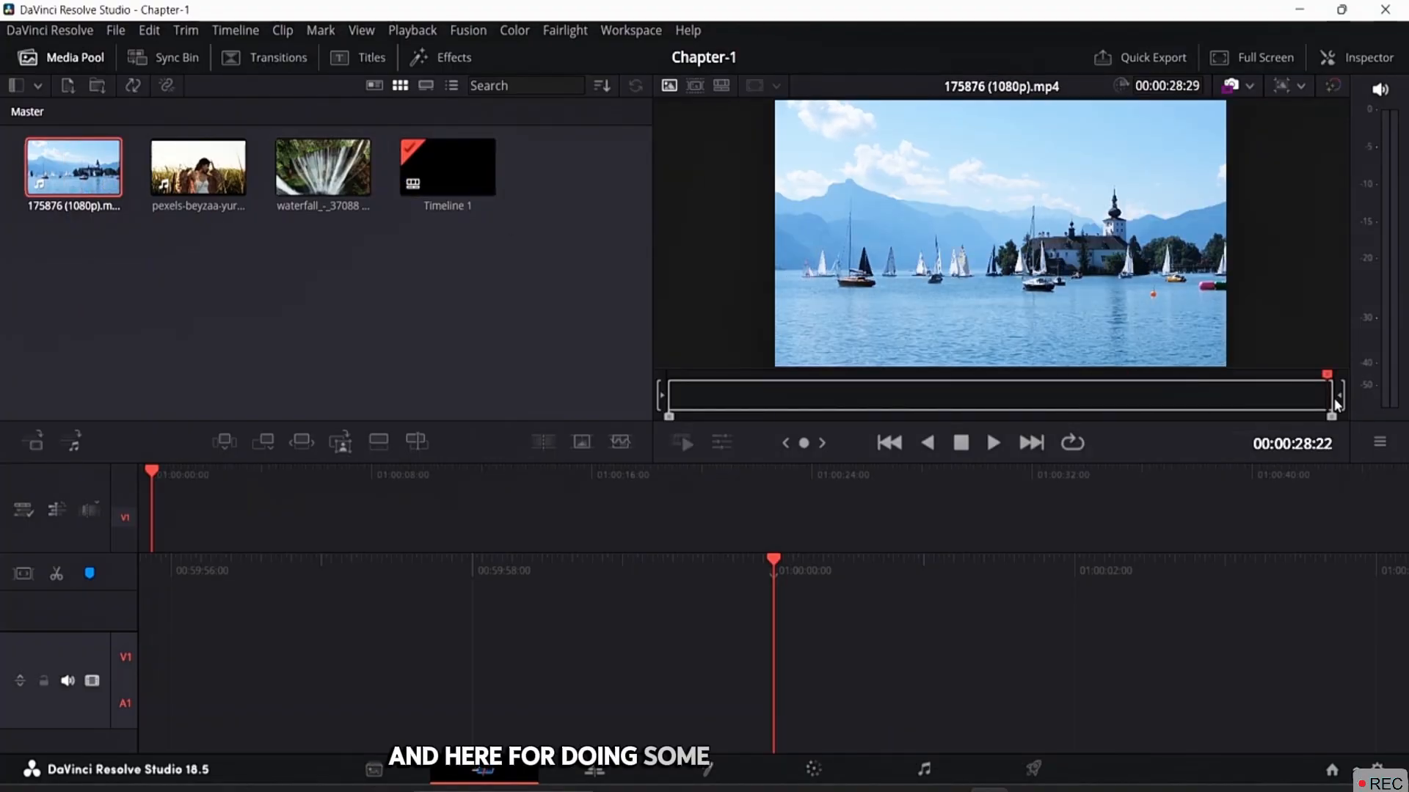
pyautogui.click(660, 398)
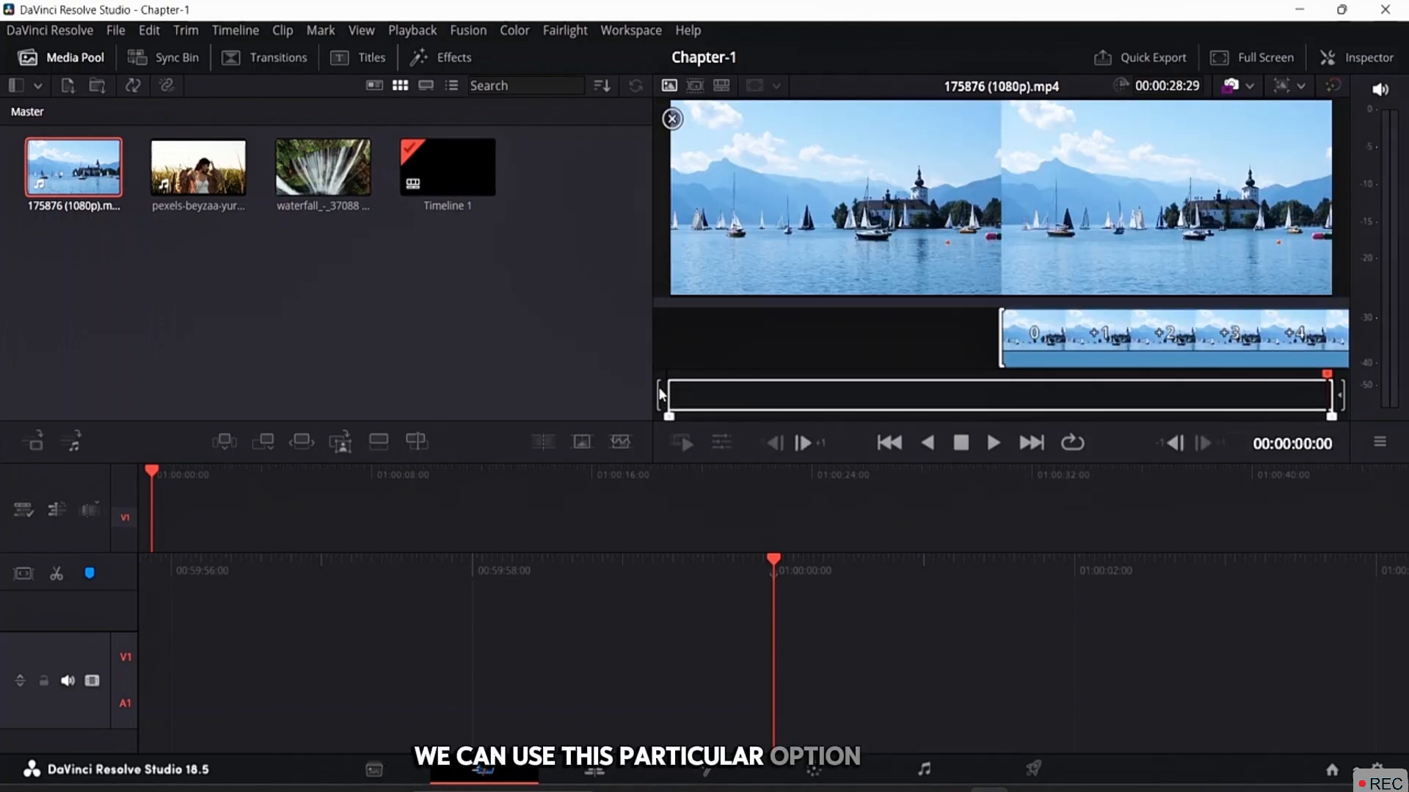
pyautogui.moveTo(669, 399); pyautogui.dragTo(888, 418)
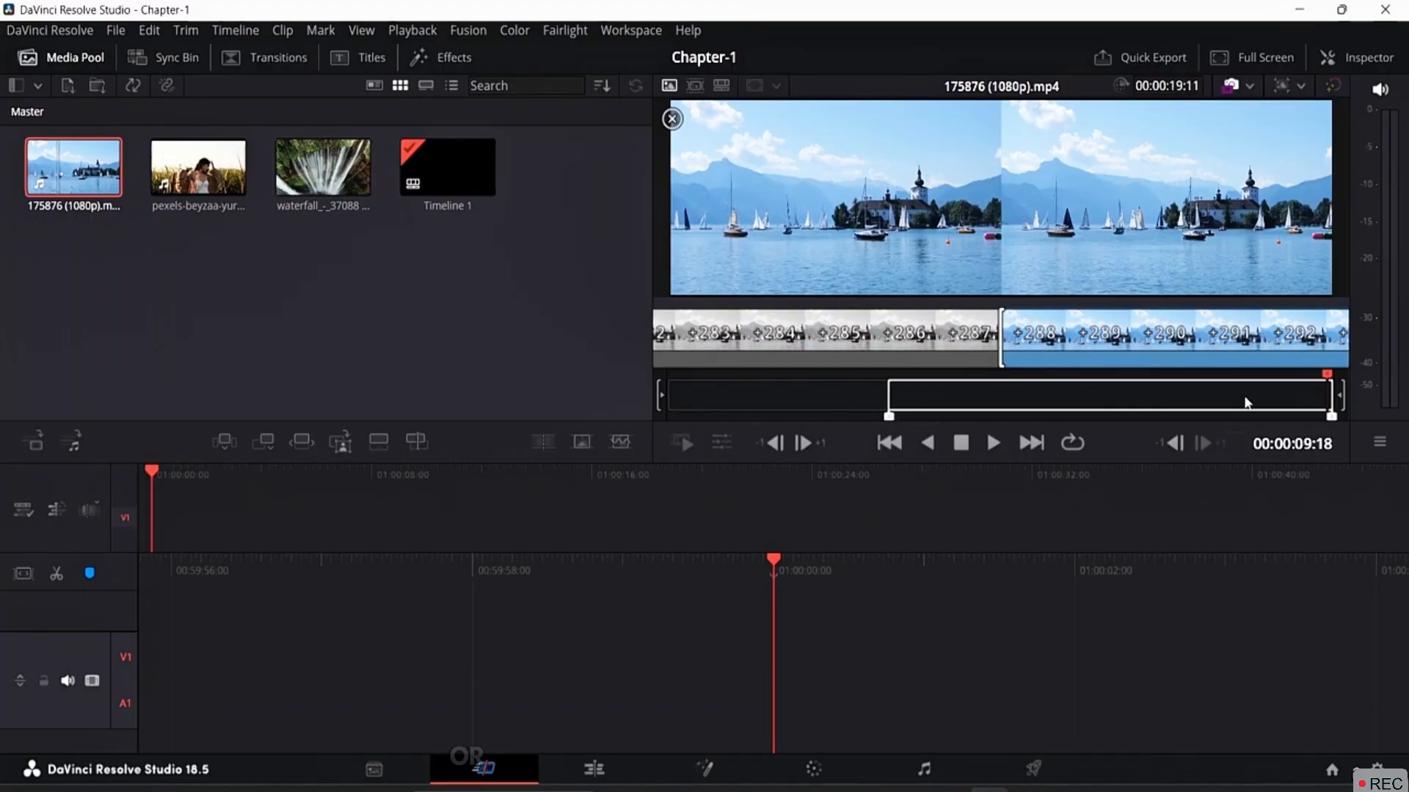
pyautogui.moveTo(1321, 395); pyautogui.dragTo(1197, 402)
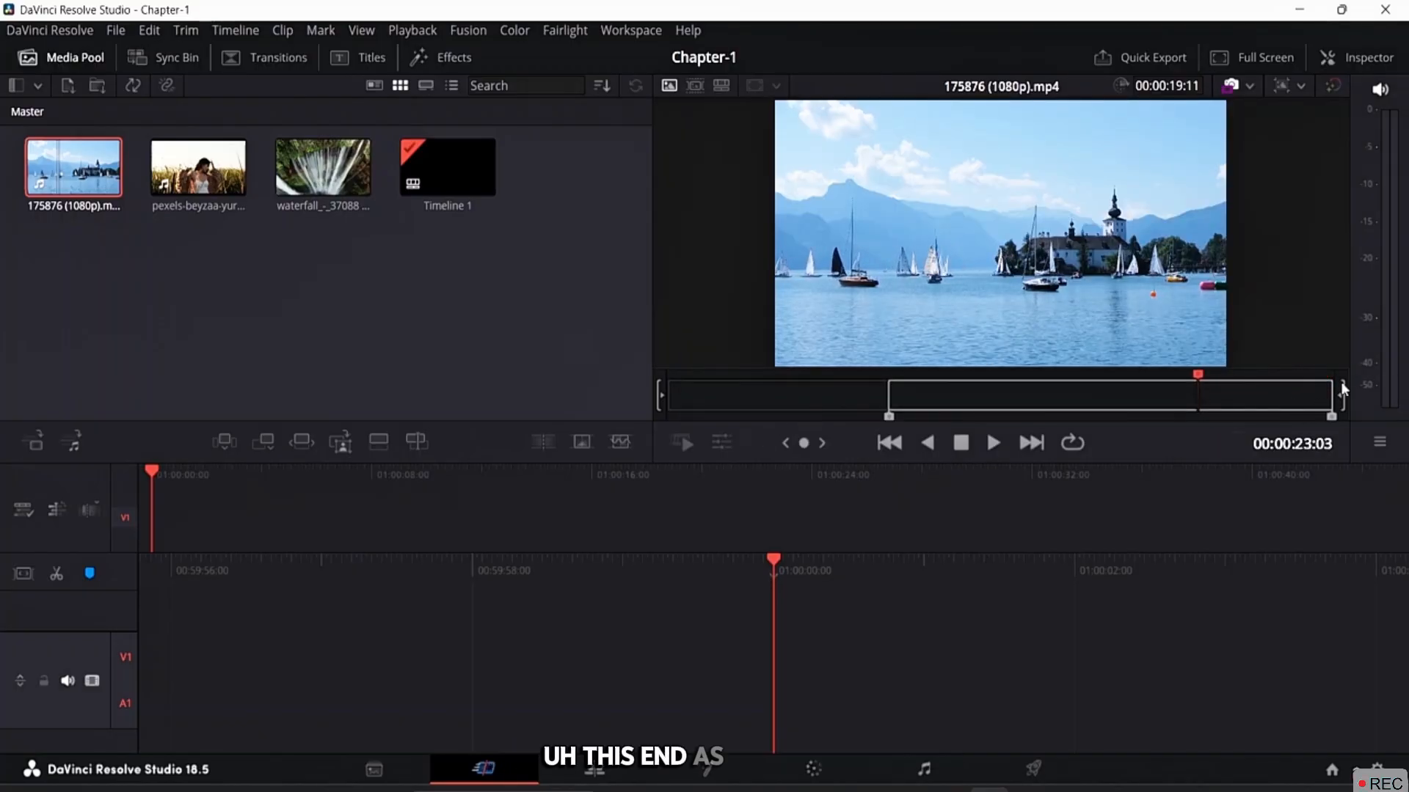
pyautogui.moveTo(1332, 416); pyautogui.dragTo(888, 374)
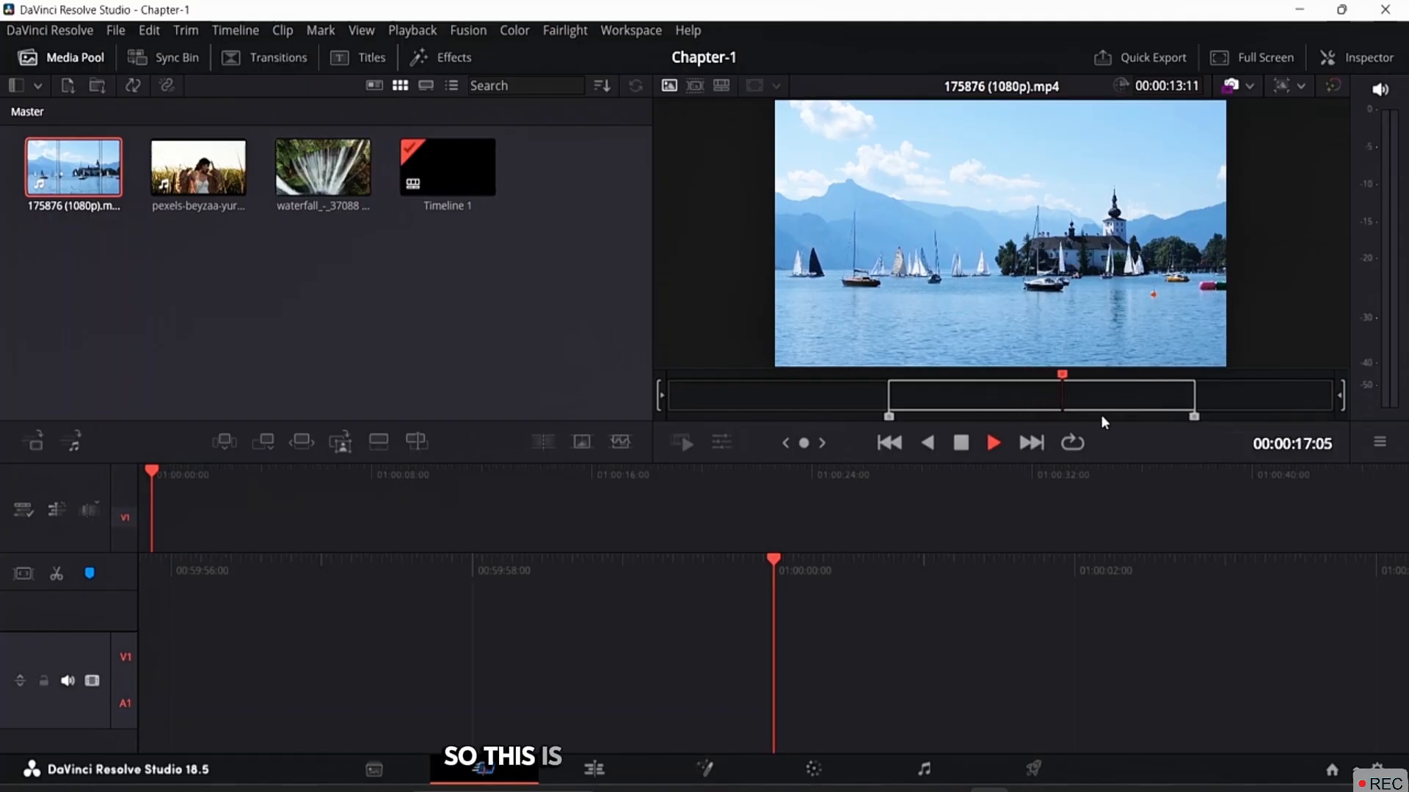
# Place the trimmed range of the sailboat lake clip at the start of the empty timeline
pyautogui.click(1060, 398)
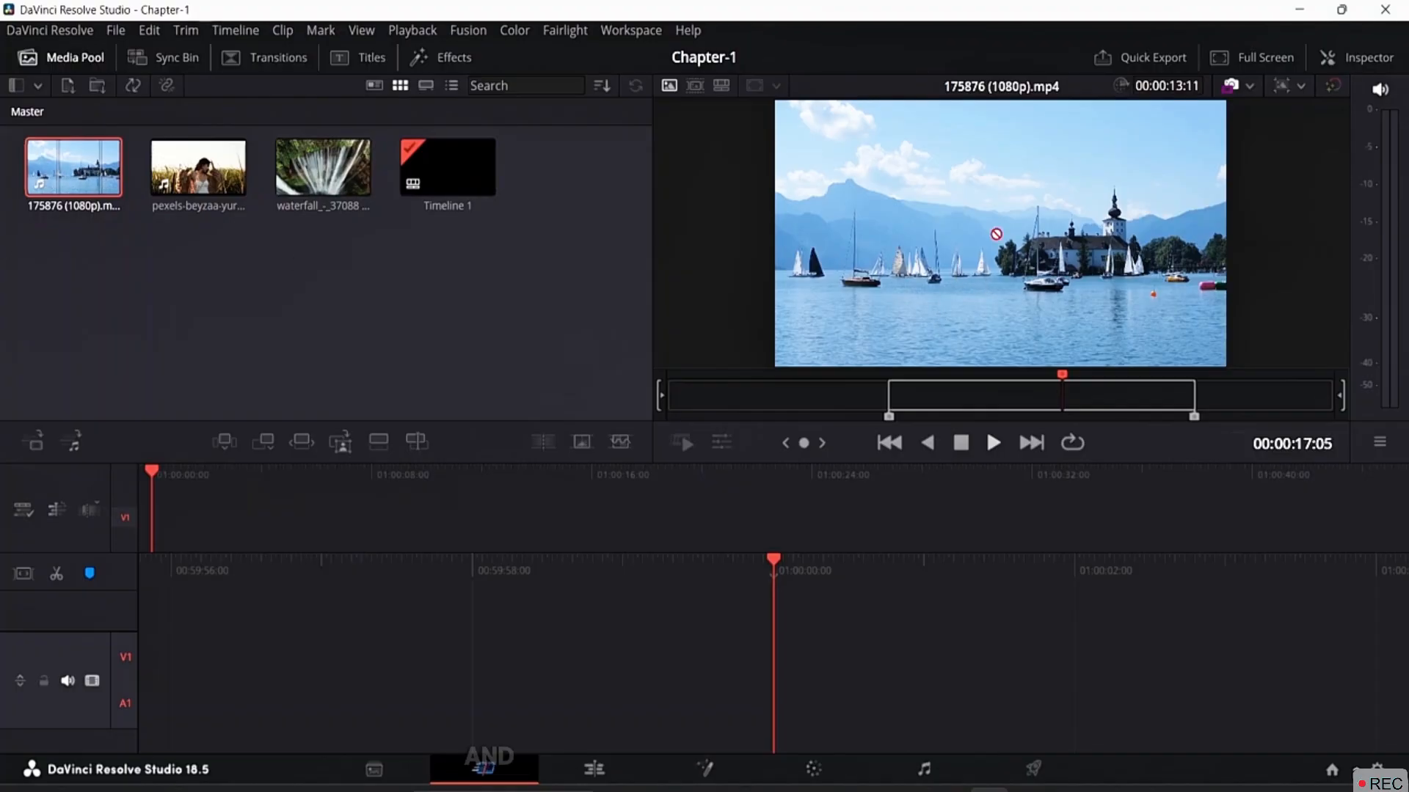
pyautogui.moveTo(985, 280); pyautogui.dragTo(773, 617)
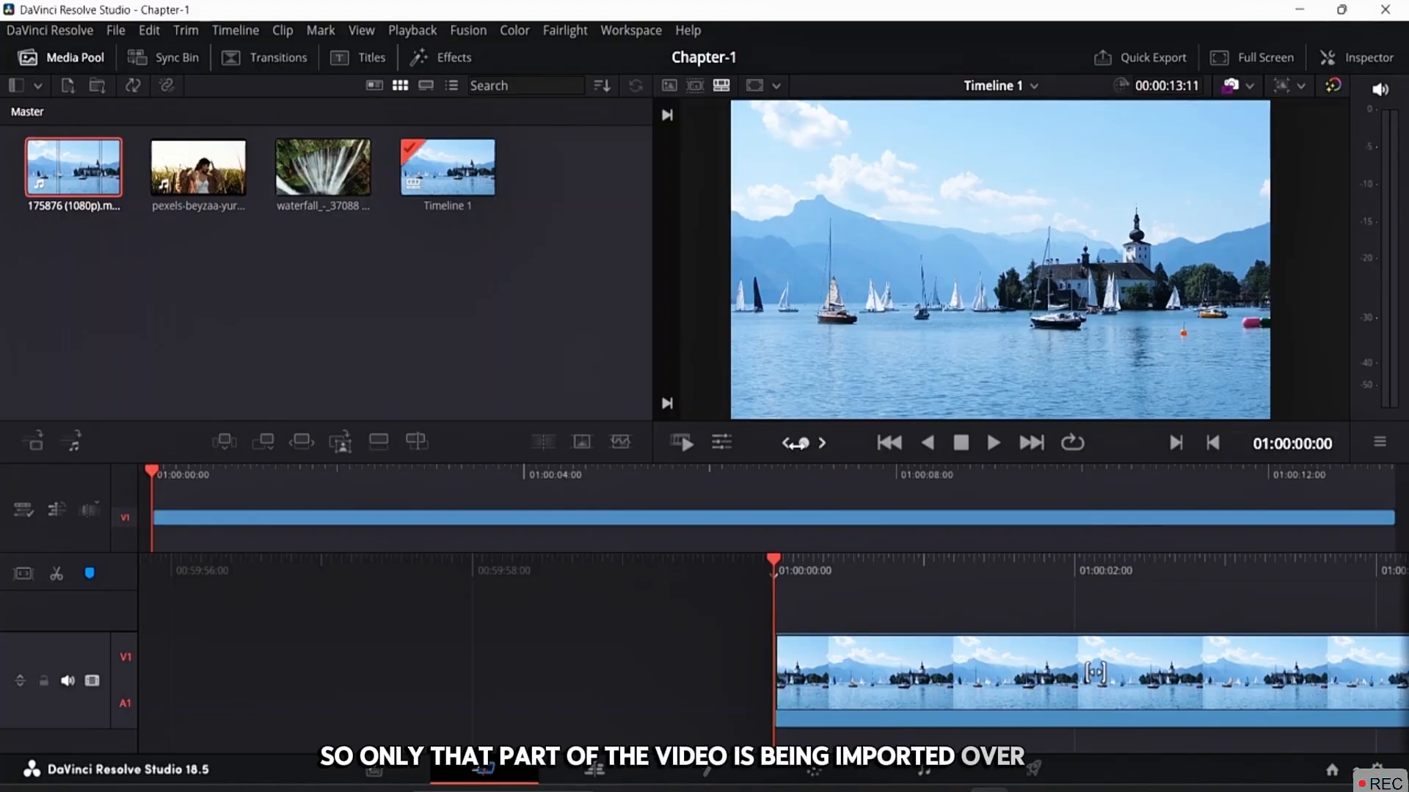
pyautogui.click(975, 657)
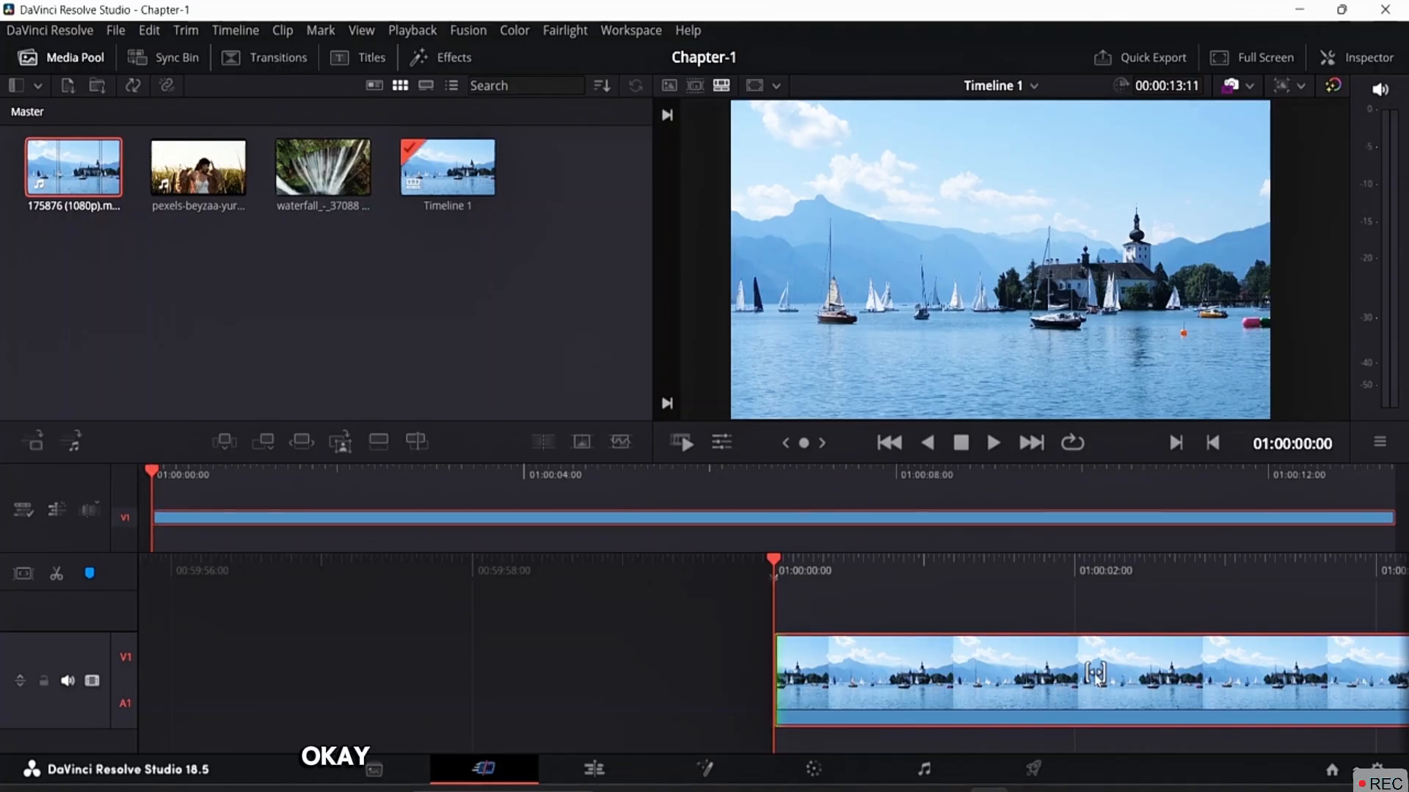
pyautogui.click(773, 660)
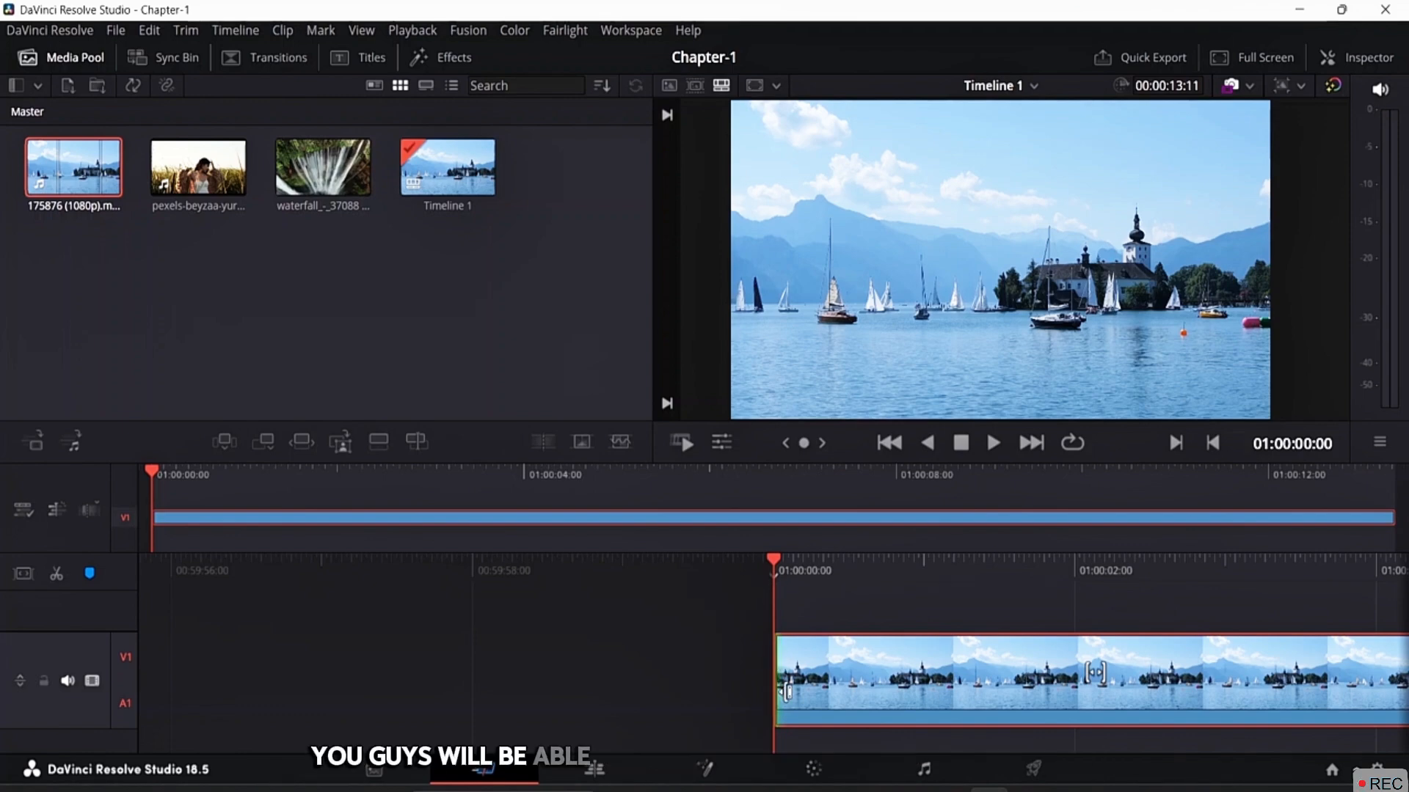
pyautogui.click(938, 689)
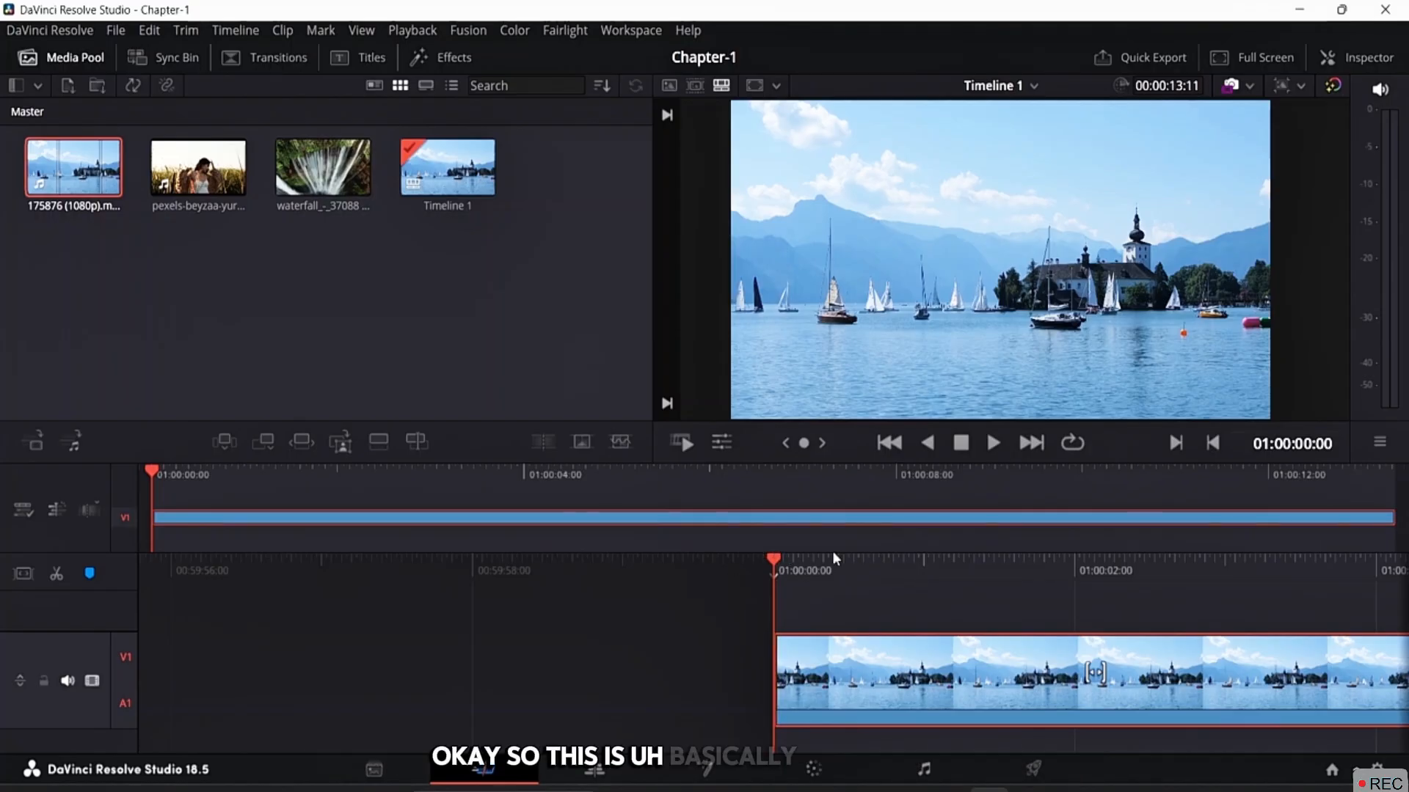
# Play back the trimmed sailboat lake clip on the timeline and stop the playback
pyautogui.moveTo(825, 559); pyautogui.dragTo(827, 560)
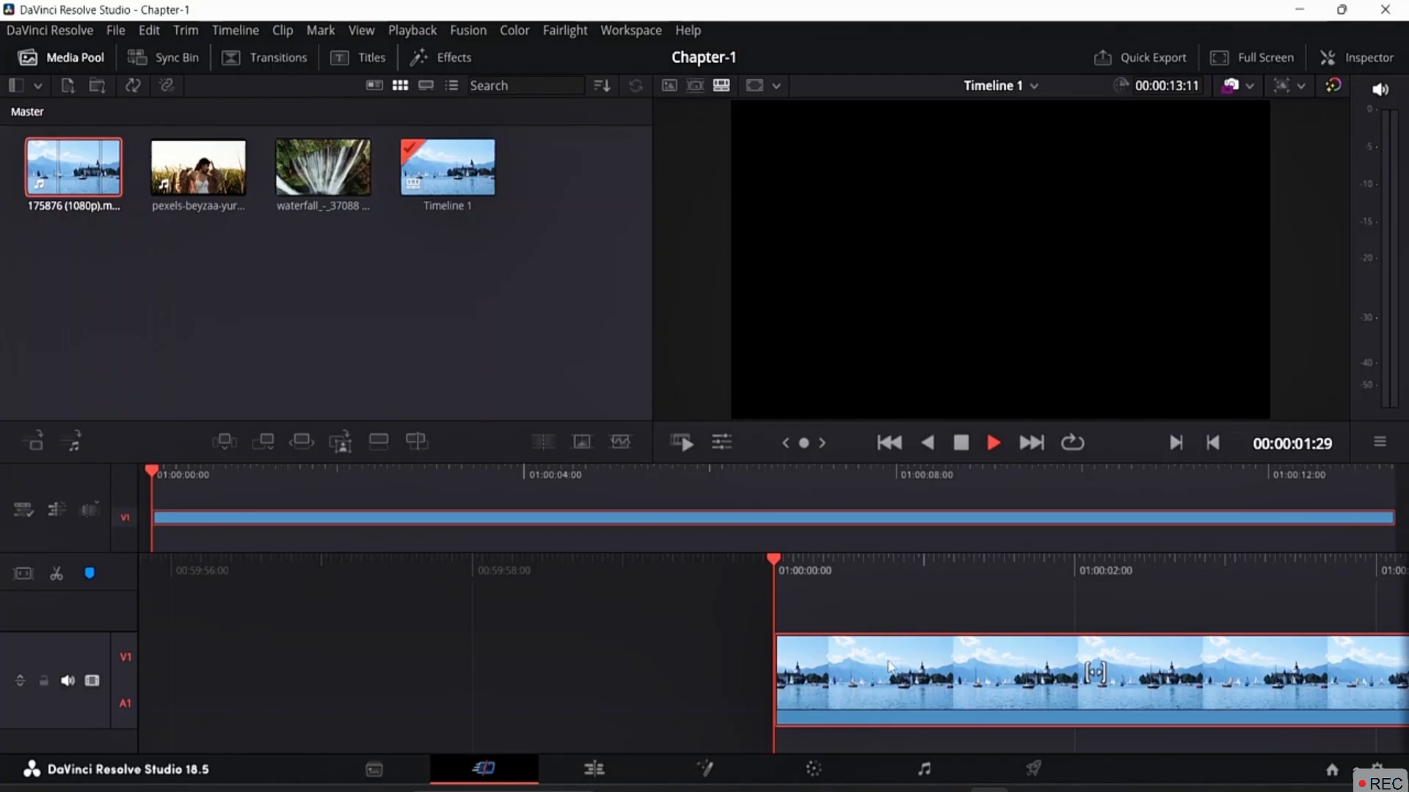
pyautogui.click(862, 610)
pyautogui.click(821, 690)
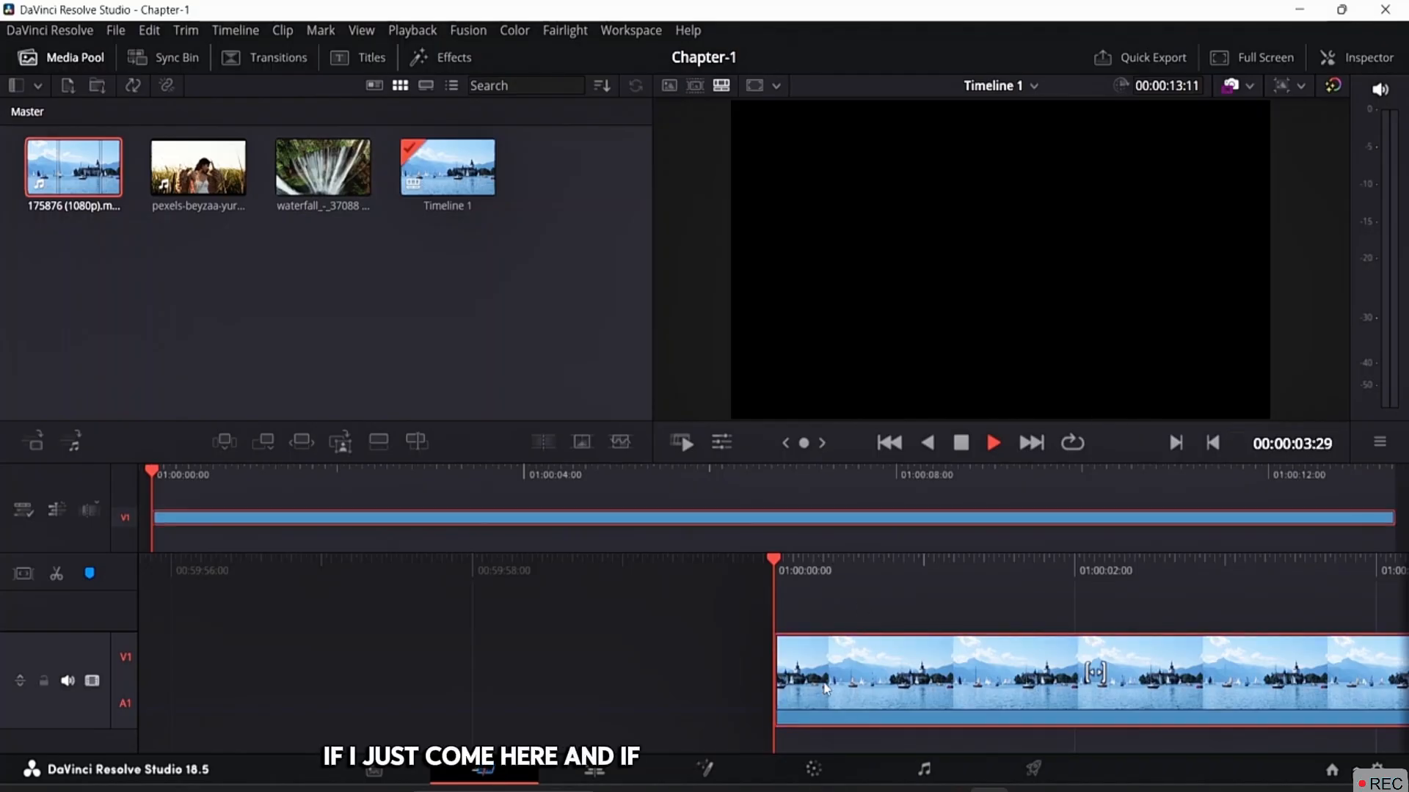
pyautogui.click(702, 630)
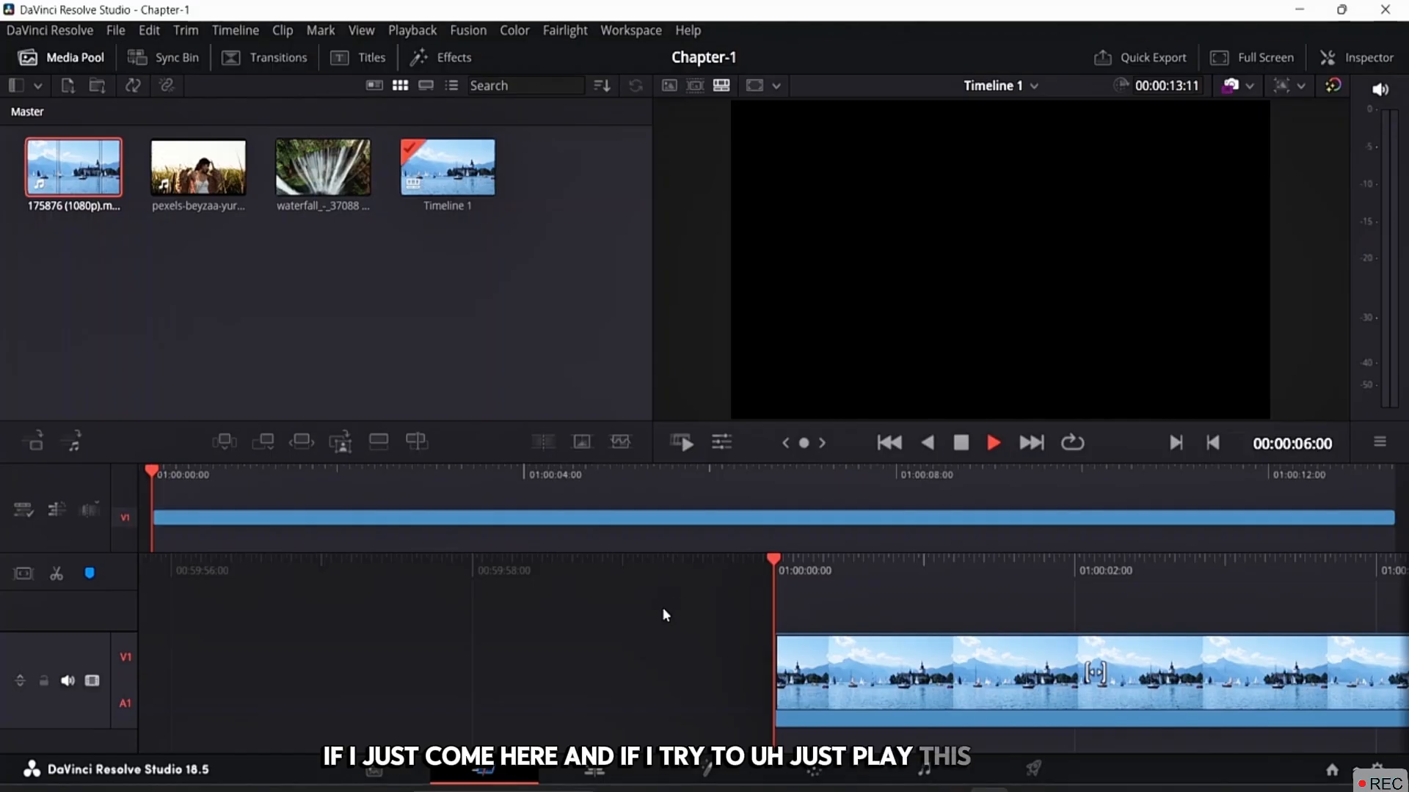
pyautogui.press('space')
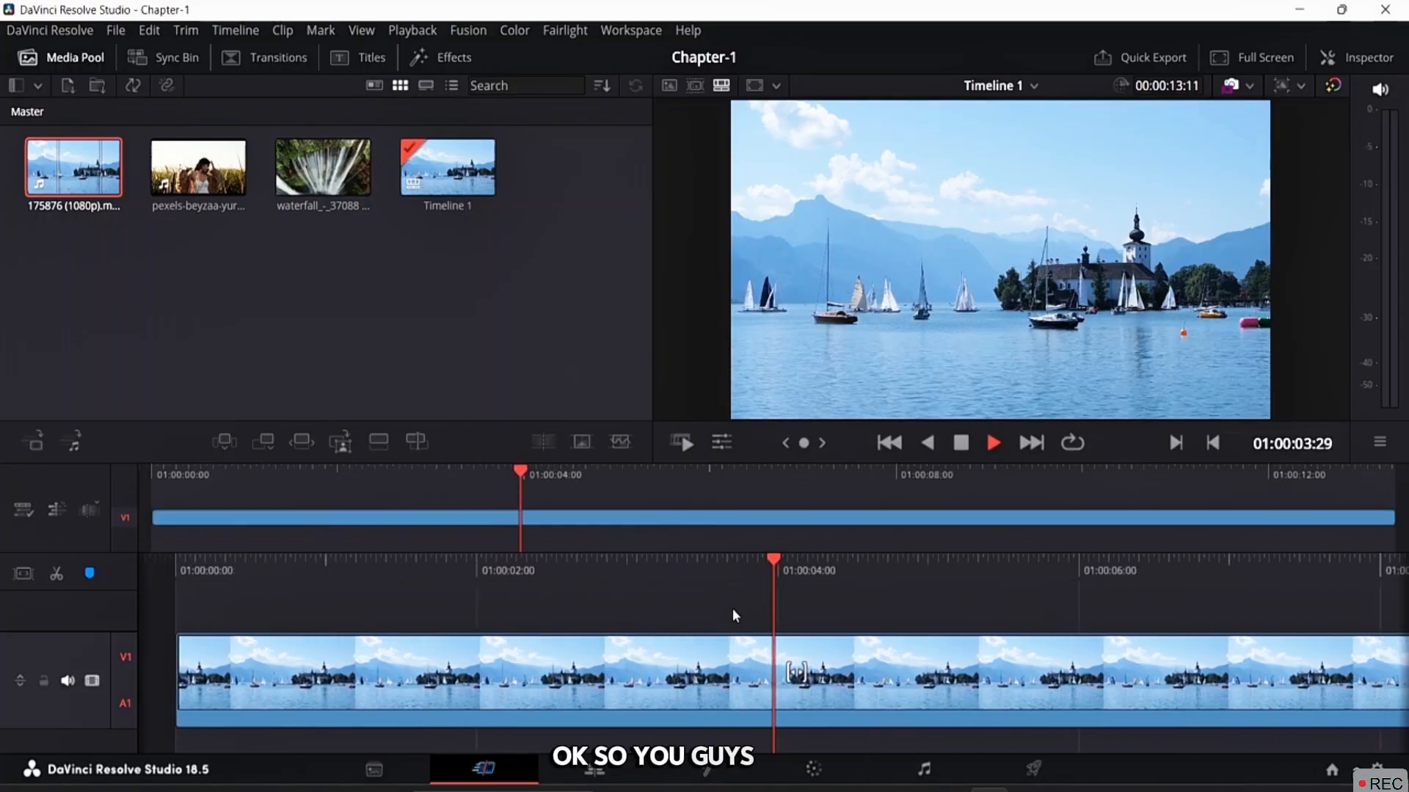
pyautogui.press('space')
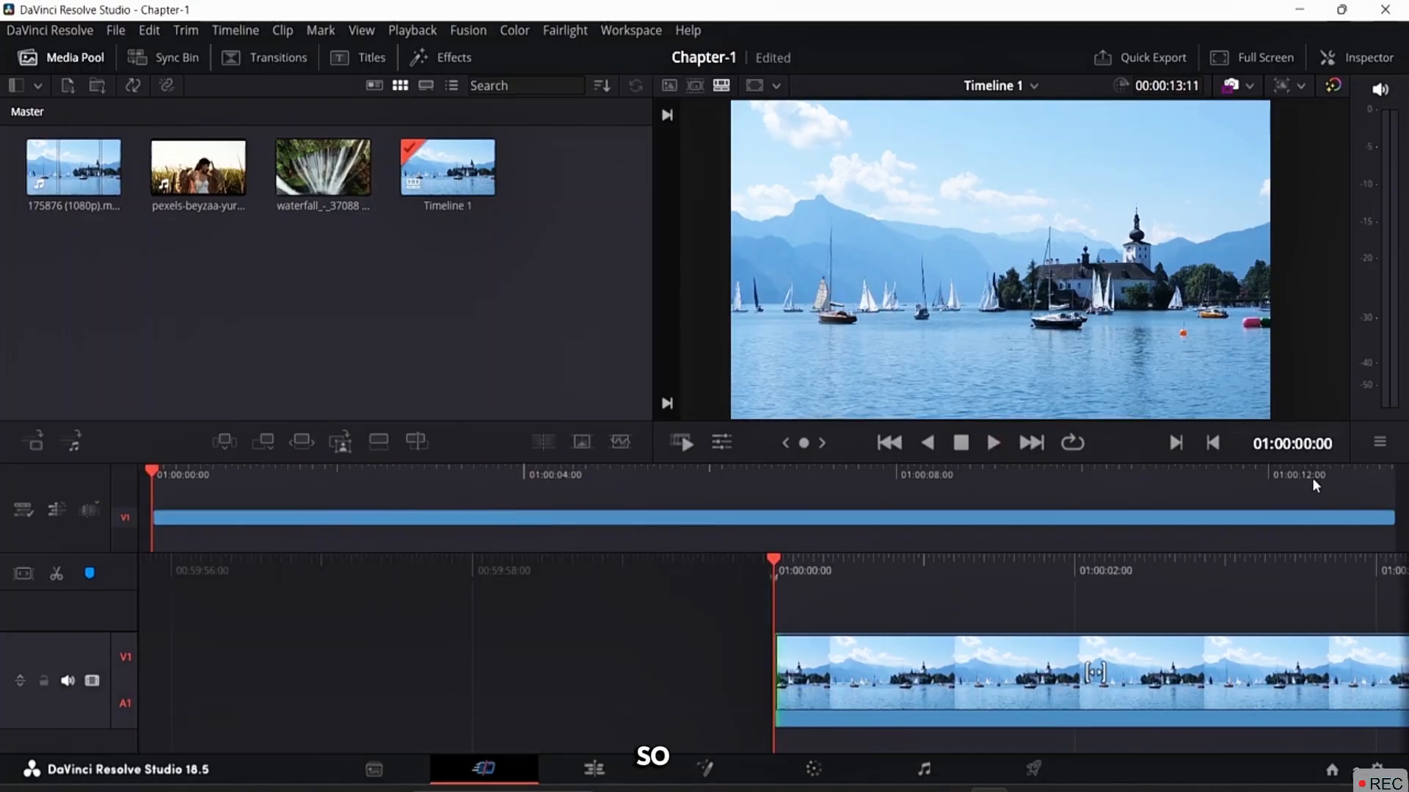
# Add the pexels clip of the woman in the field to track V1 directly after the sailboat lake clip
pyautogui.click(289, 211)
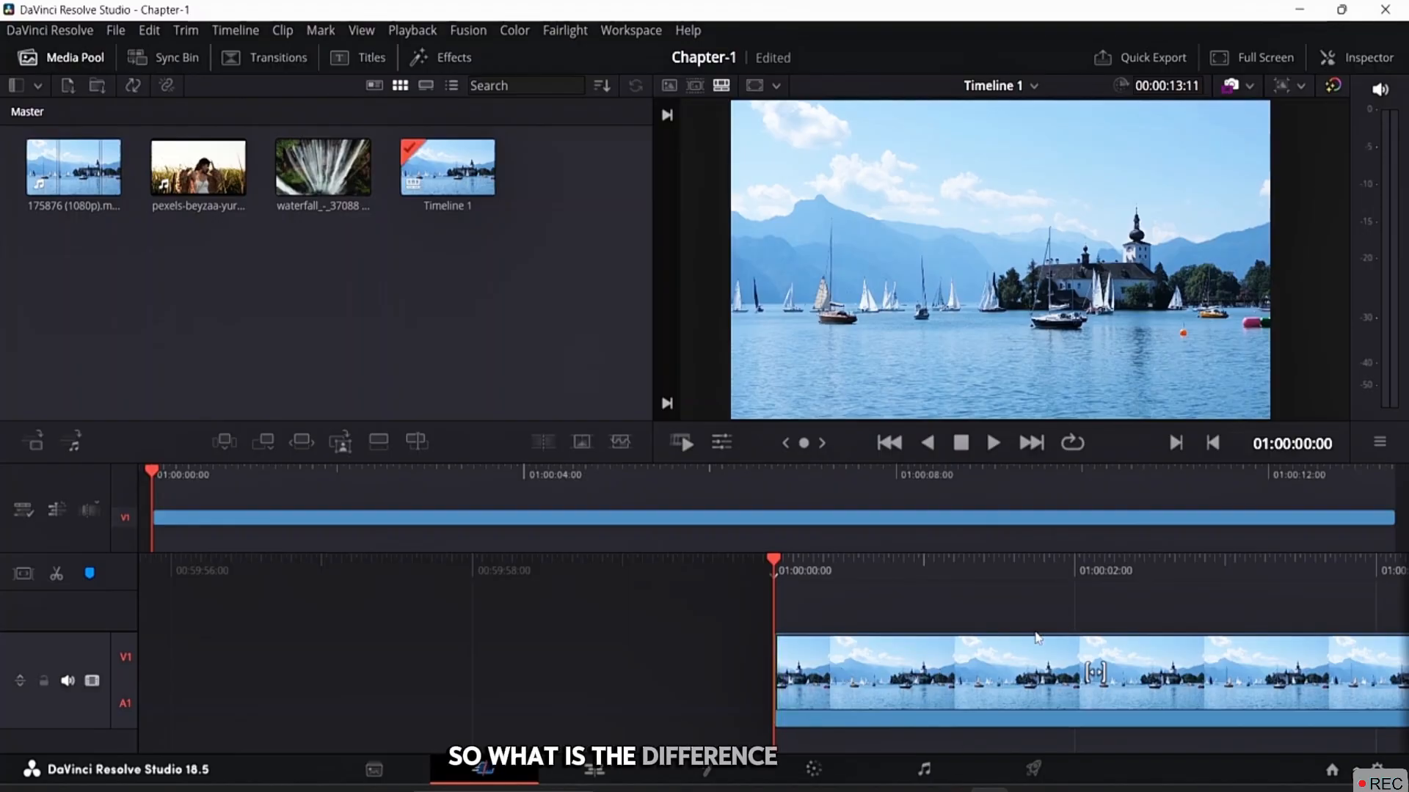
pyautogui.click(211, 189)
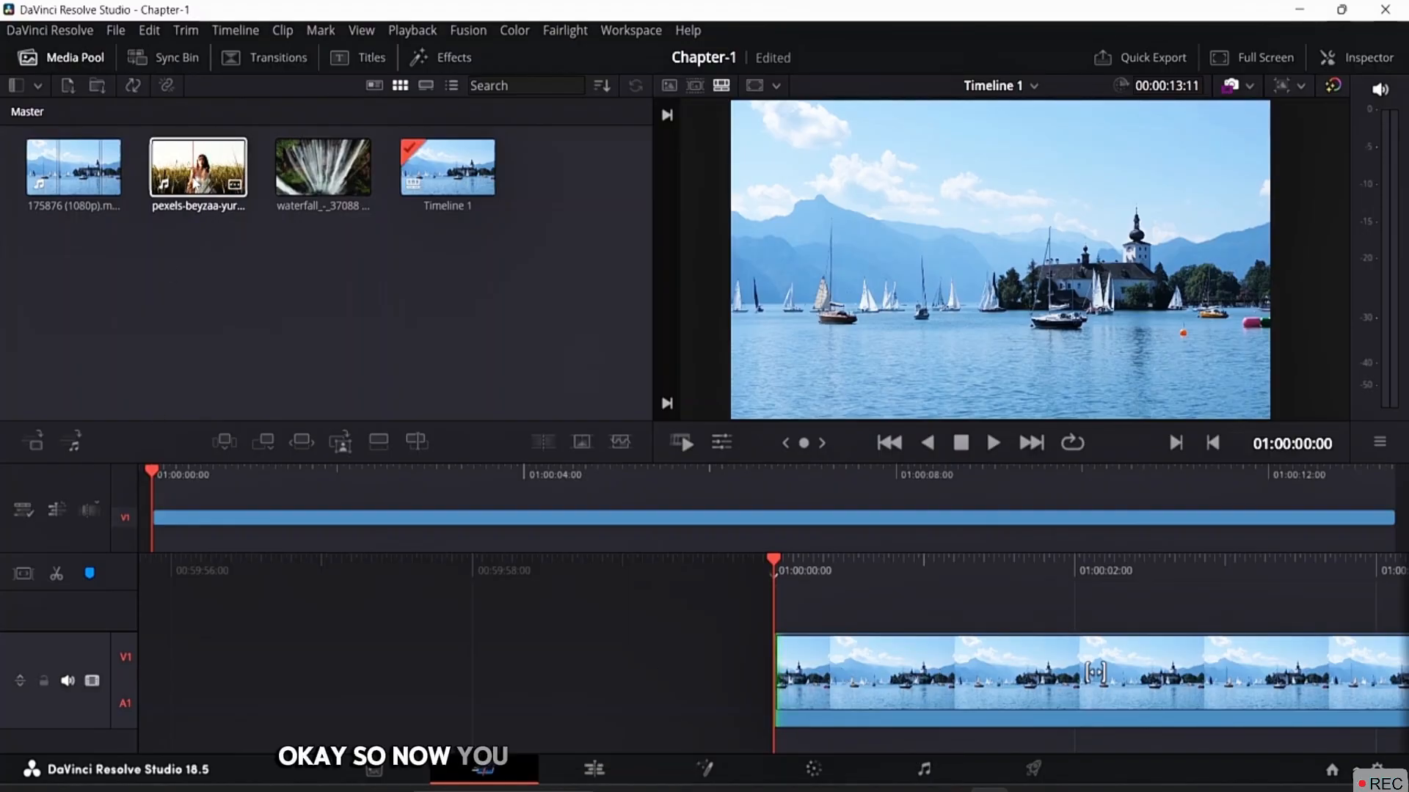
pyautogui.moveTo(211, 190); pyautogui.dragTo(1402, 616)
pyautogui.scroll(-10, 859, 672)
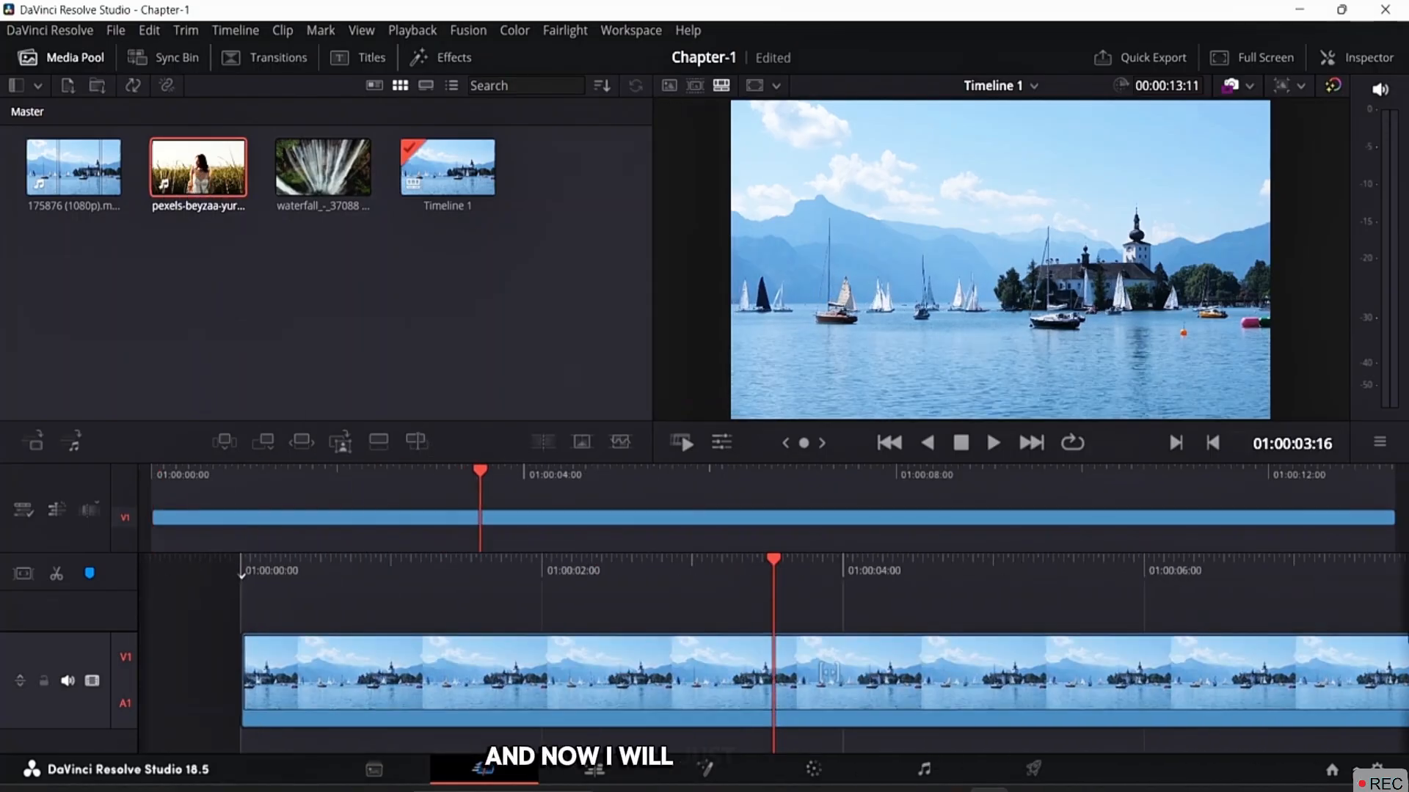
pyautogui.scroll(-9, 772, 672)
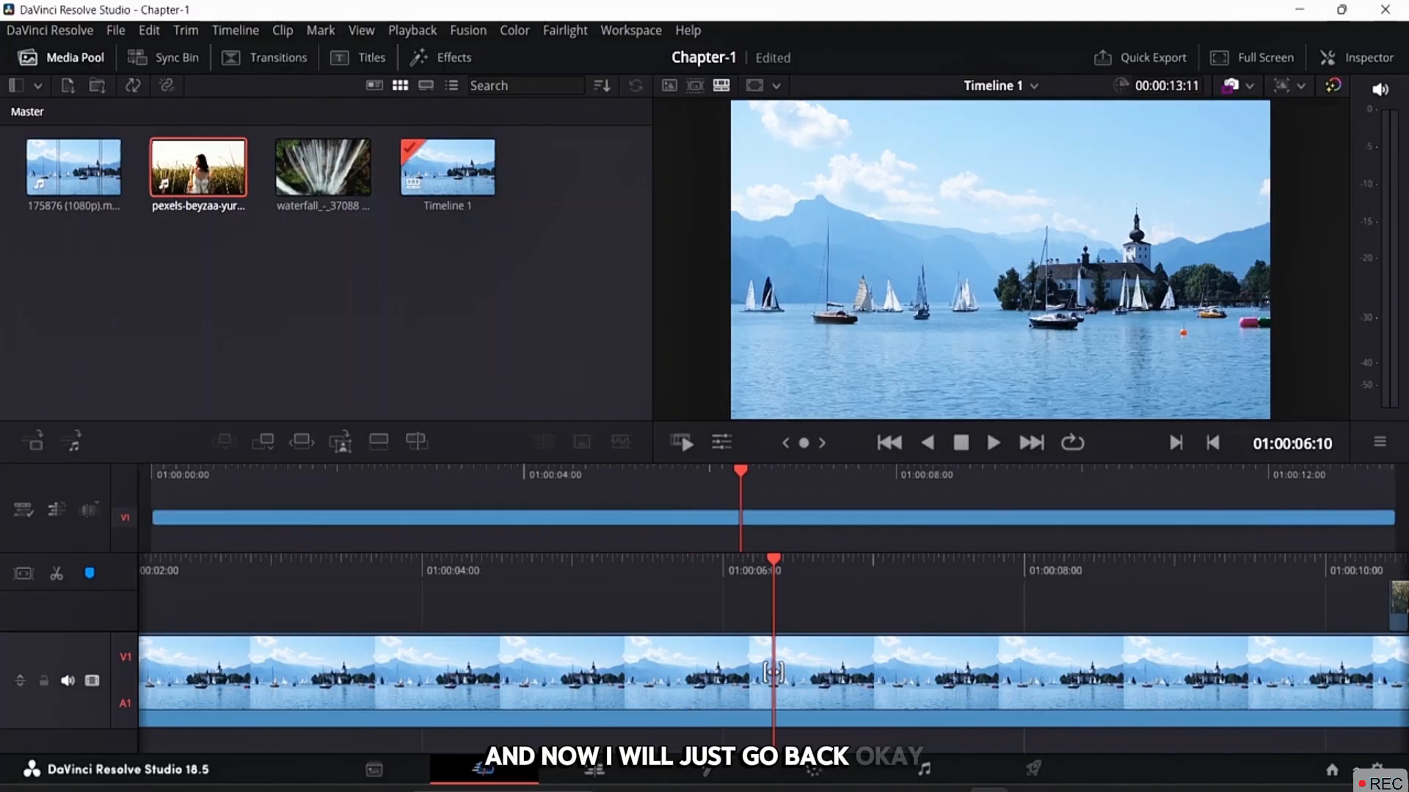
pyautogui.moveTo(1394, 630); pyautogui.dragTo(1175, 644)
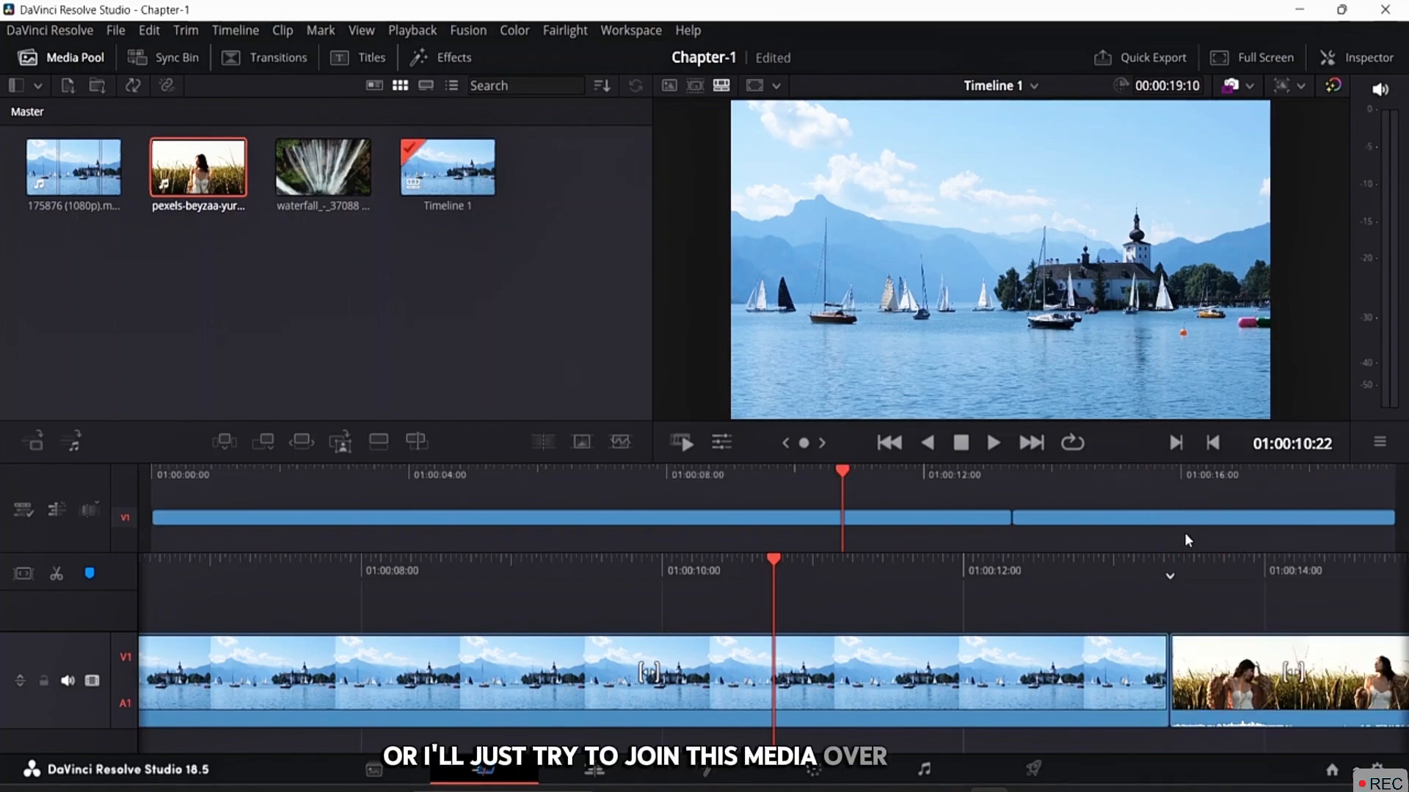
# Add the waterfall clip after the woman-in-the-field clip on the timeline and delete the gap between them
pyautogui.moveTo(839, 469); pyautogui.dragTo(620, 583)
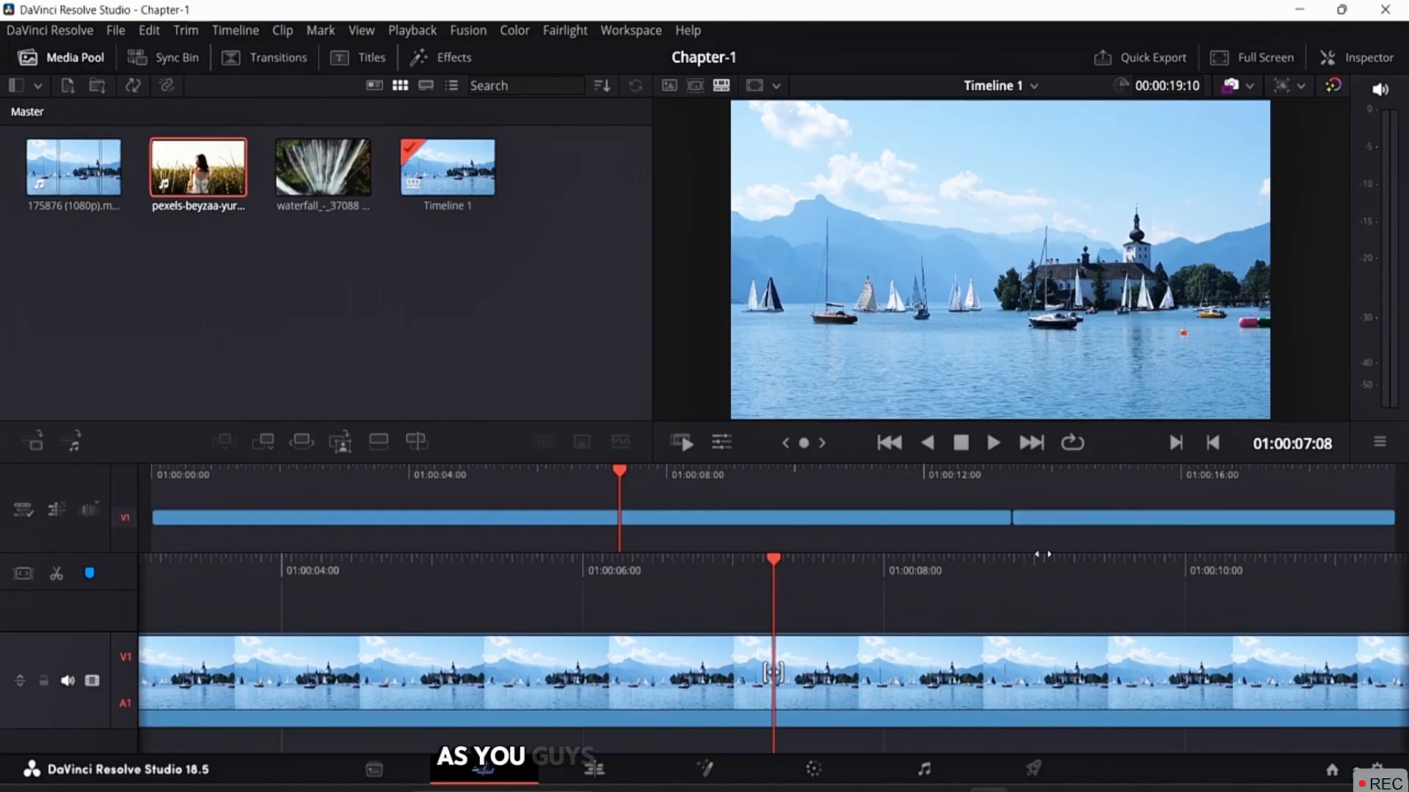
pyautogui.moveTo(320, 179); pyautogui.dragTo(1135, 682)
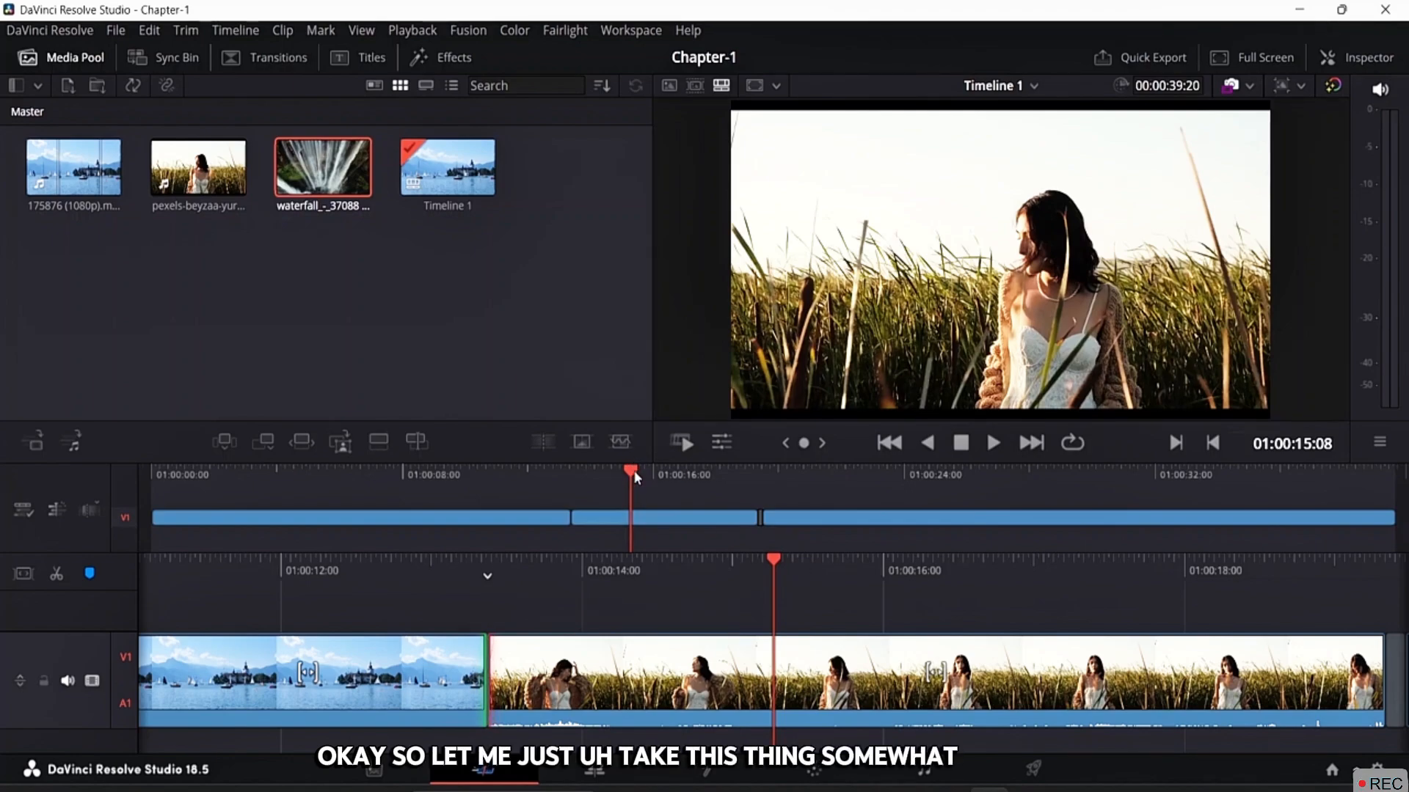
pyautogui.moveTo(631, 470); pyautogui.dragTo(757, 479)
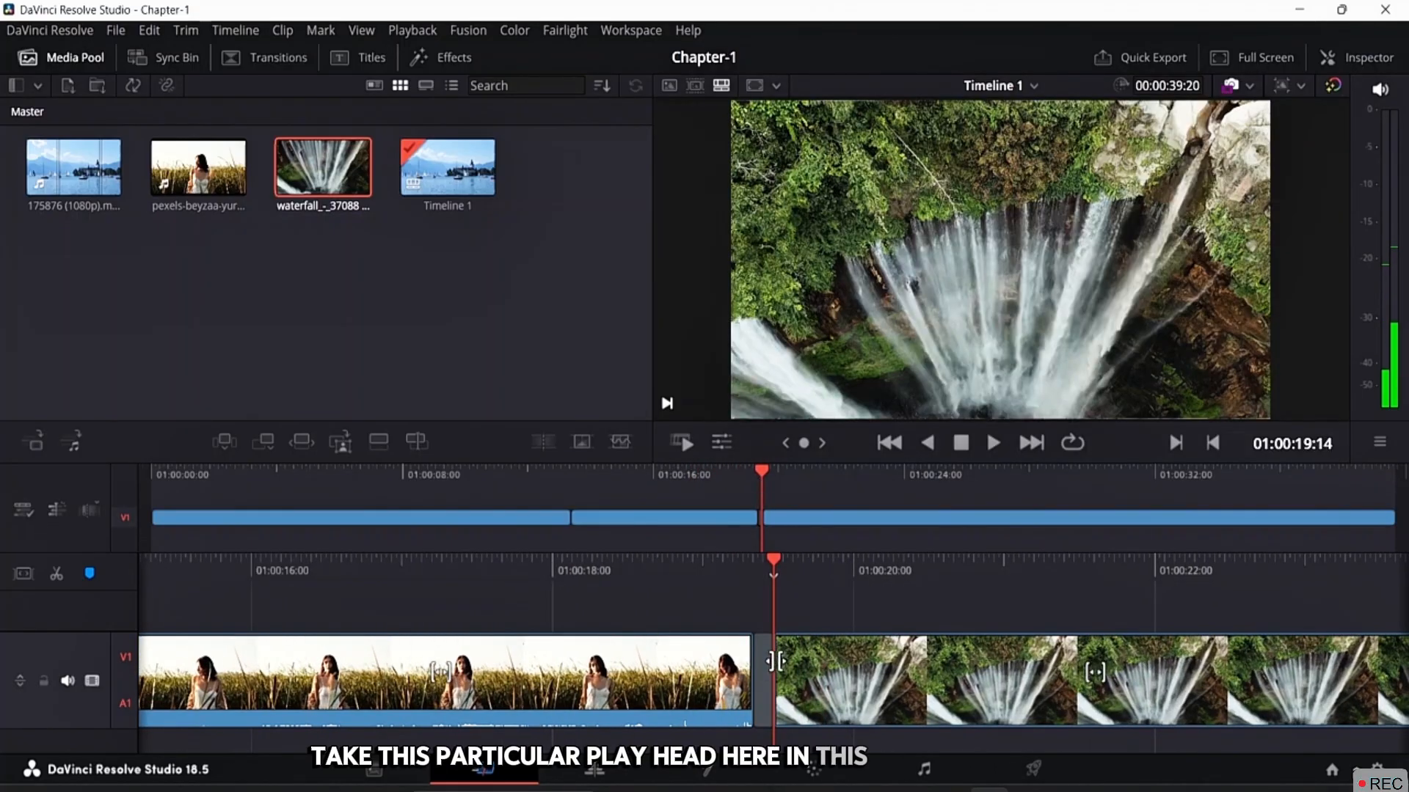
pyautogui.click(763, 672)
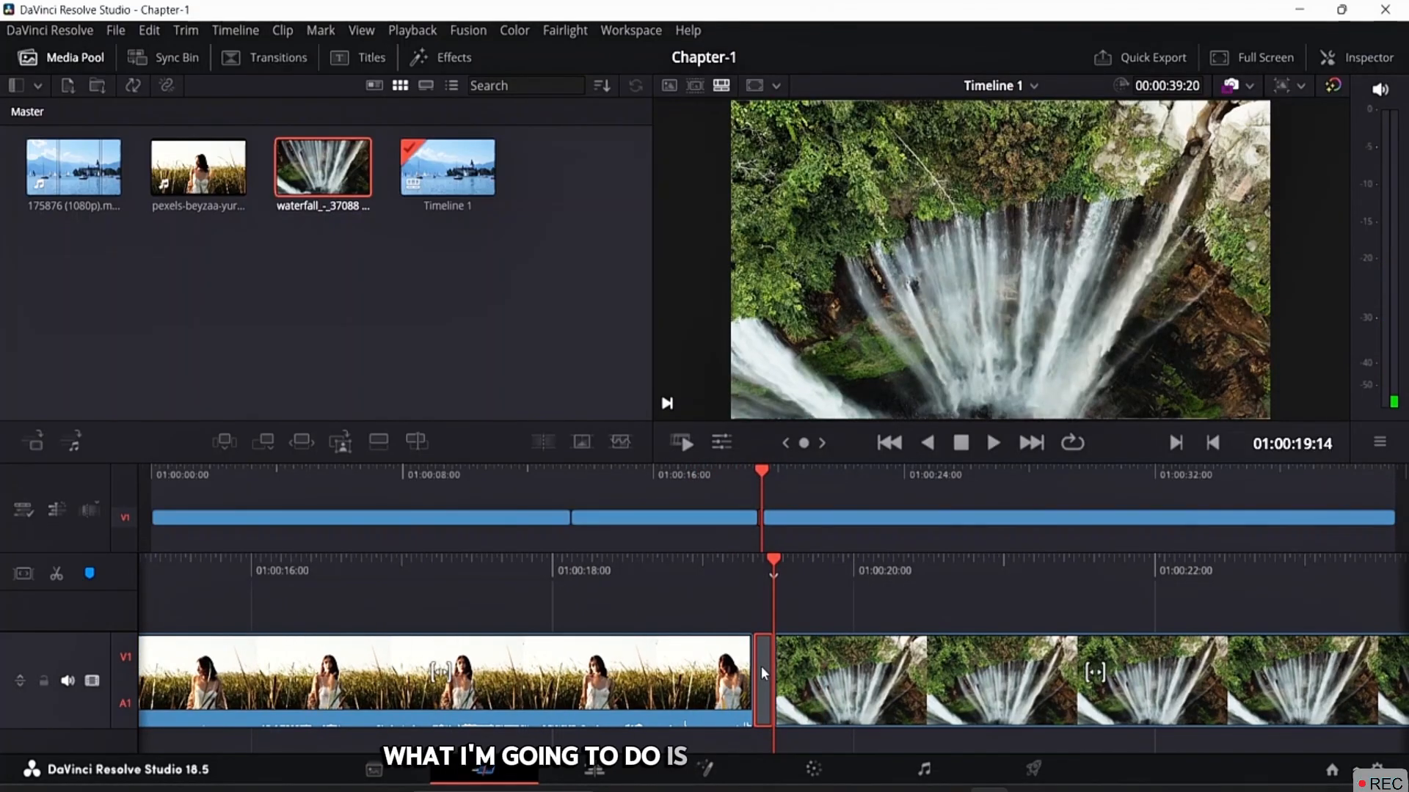
pyautogui.press('Delete')
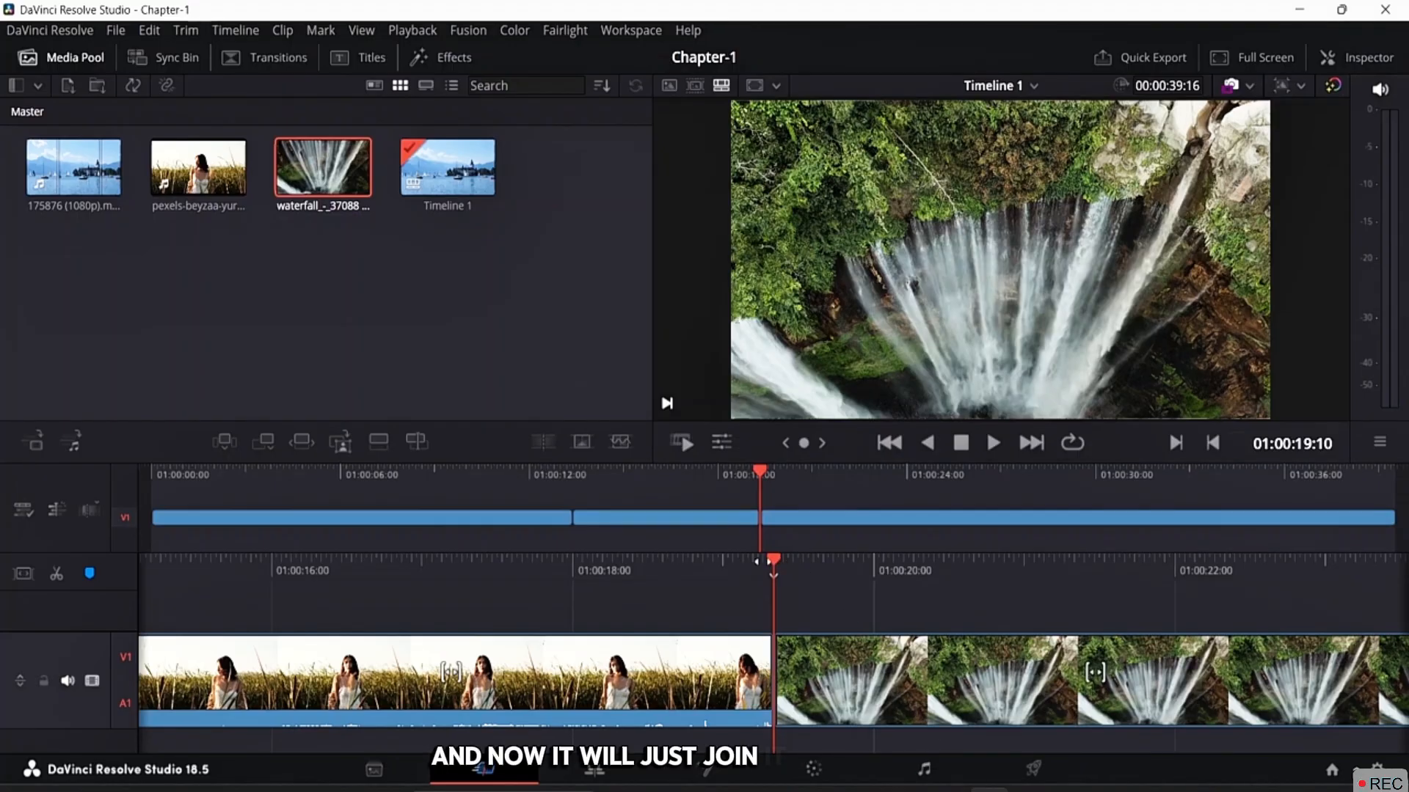
# Move the playhead back to 01:00:18:00 and select the edit point between the woman-in-the-field and waterfall clips
pyautogui.moveTo(779, 561); pyautogui.dragTo(993, 566)
pyautogui.press('-')
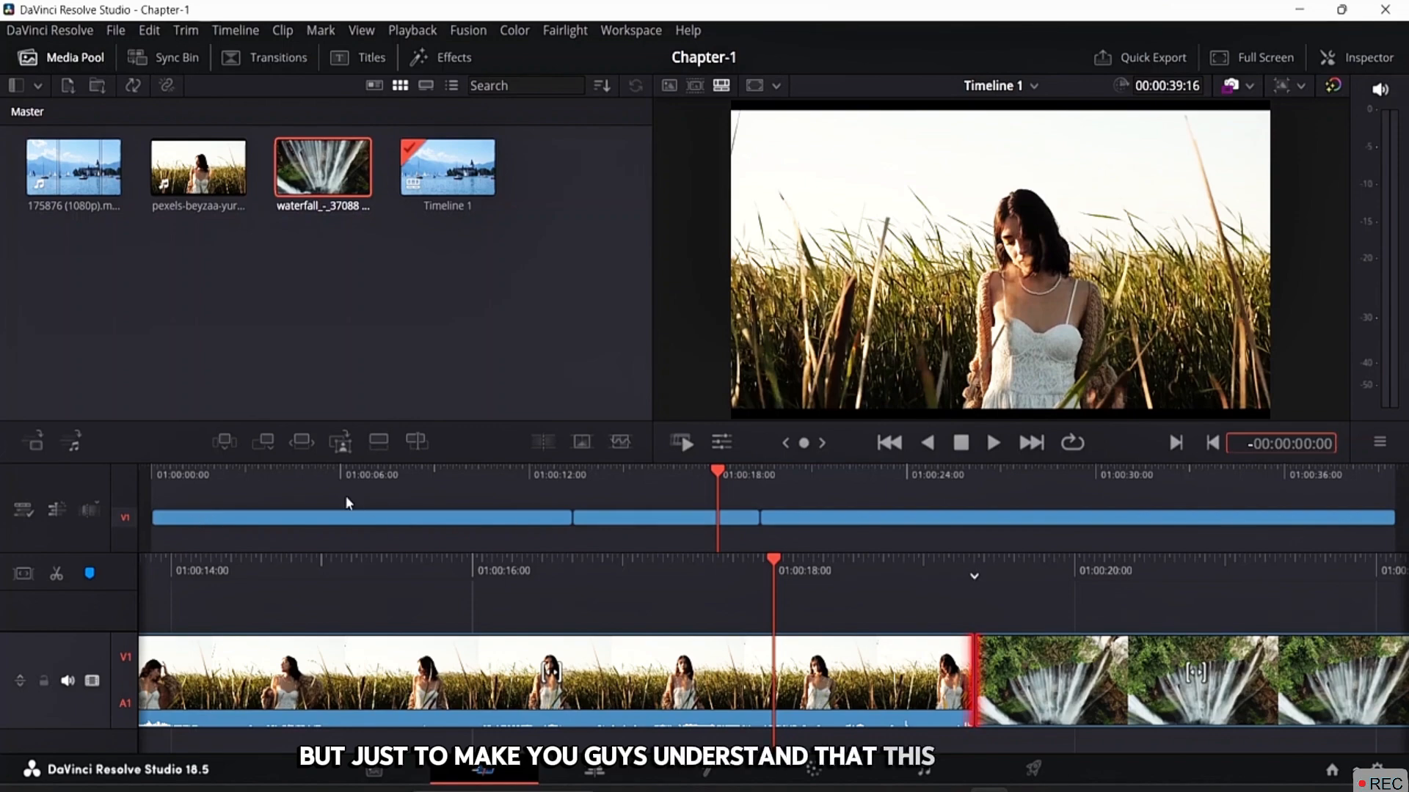
pyautogui.click(1380, 555)
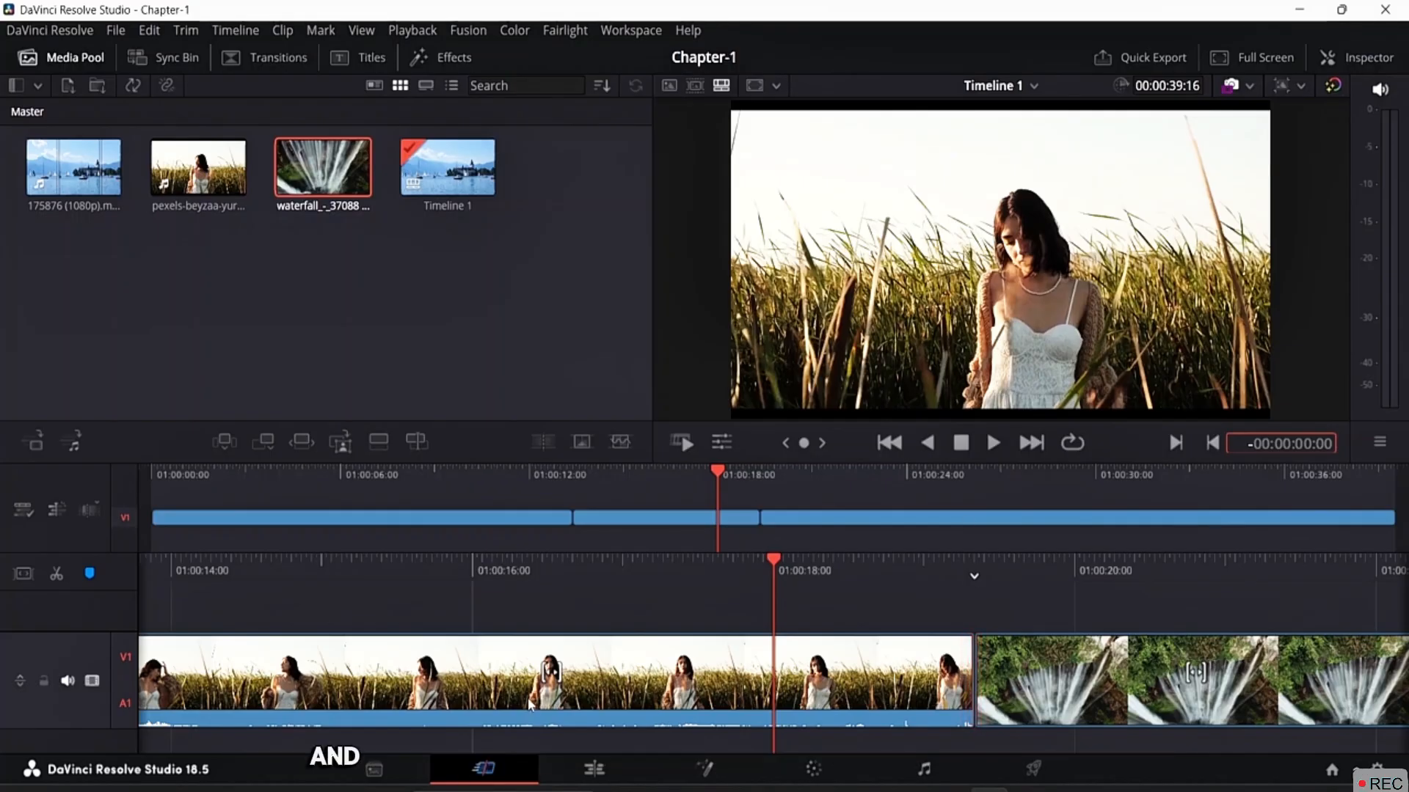
pyautogui.click(1063, 676)
pyautogui.moveTo(1063, 676)
pyautogui.mouseDown()
pyautogui.moveTo(1042, 674)
pyautogui.moveTo(1070, 672)
pyautogui.moveTo(1056, 666)
pyautogui.mouseUp()
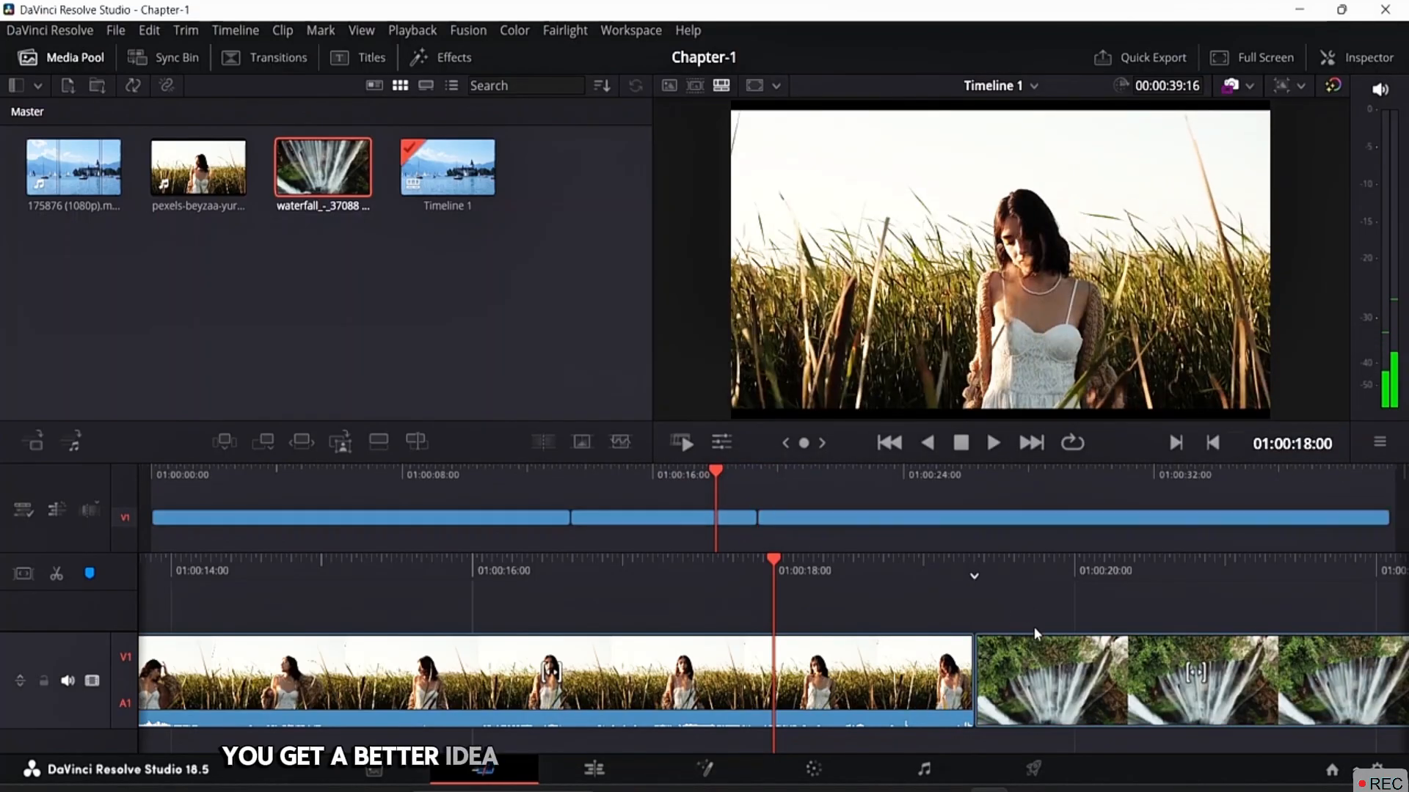
pyautogui.click(974, 671)
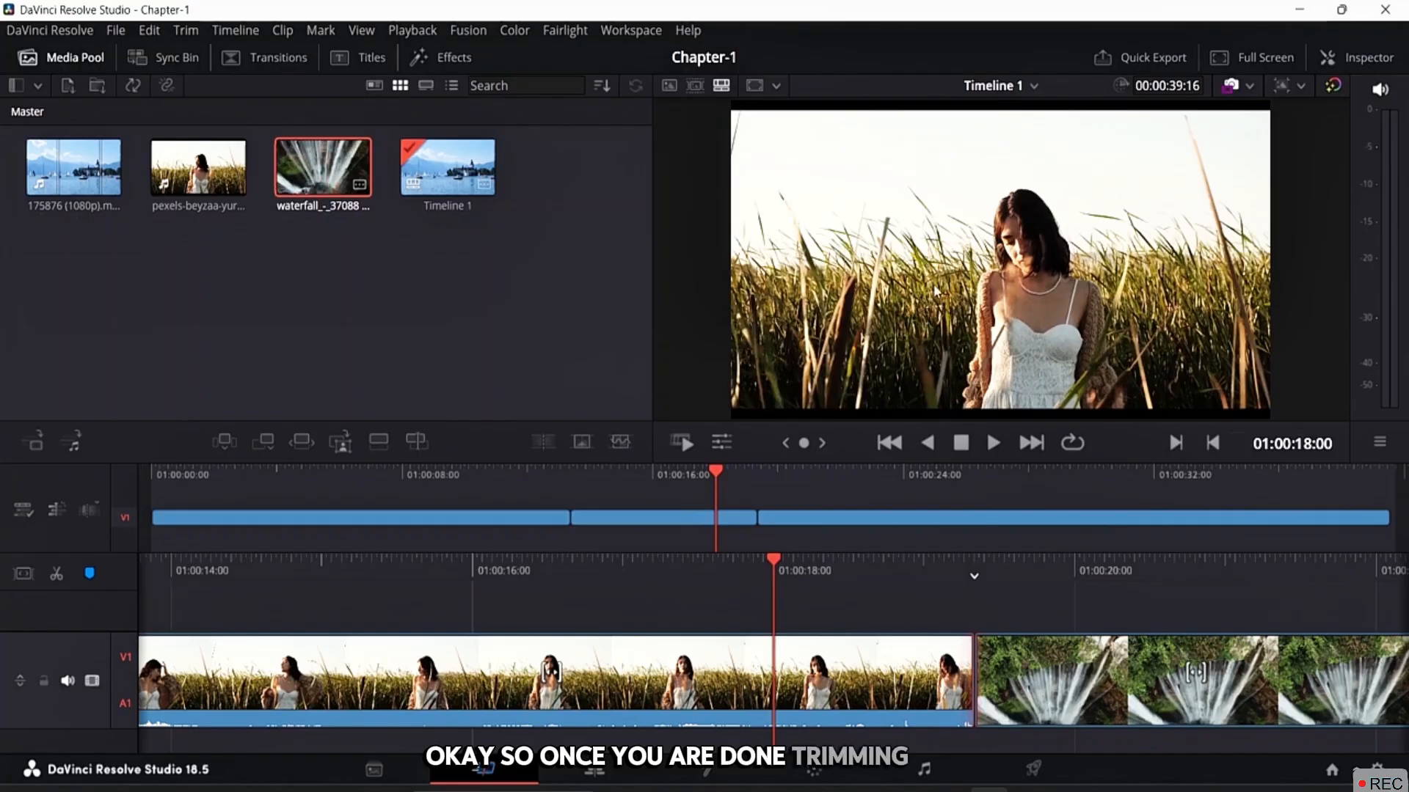
# Open the waterfall clip in the source viewer, preview it, and play it again from its first frame
pyautogui.doubleClick(317, 163)
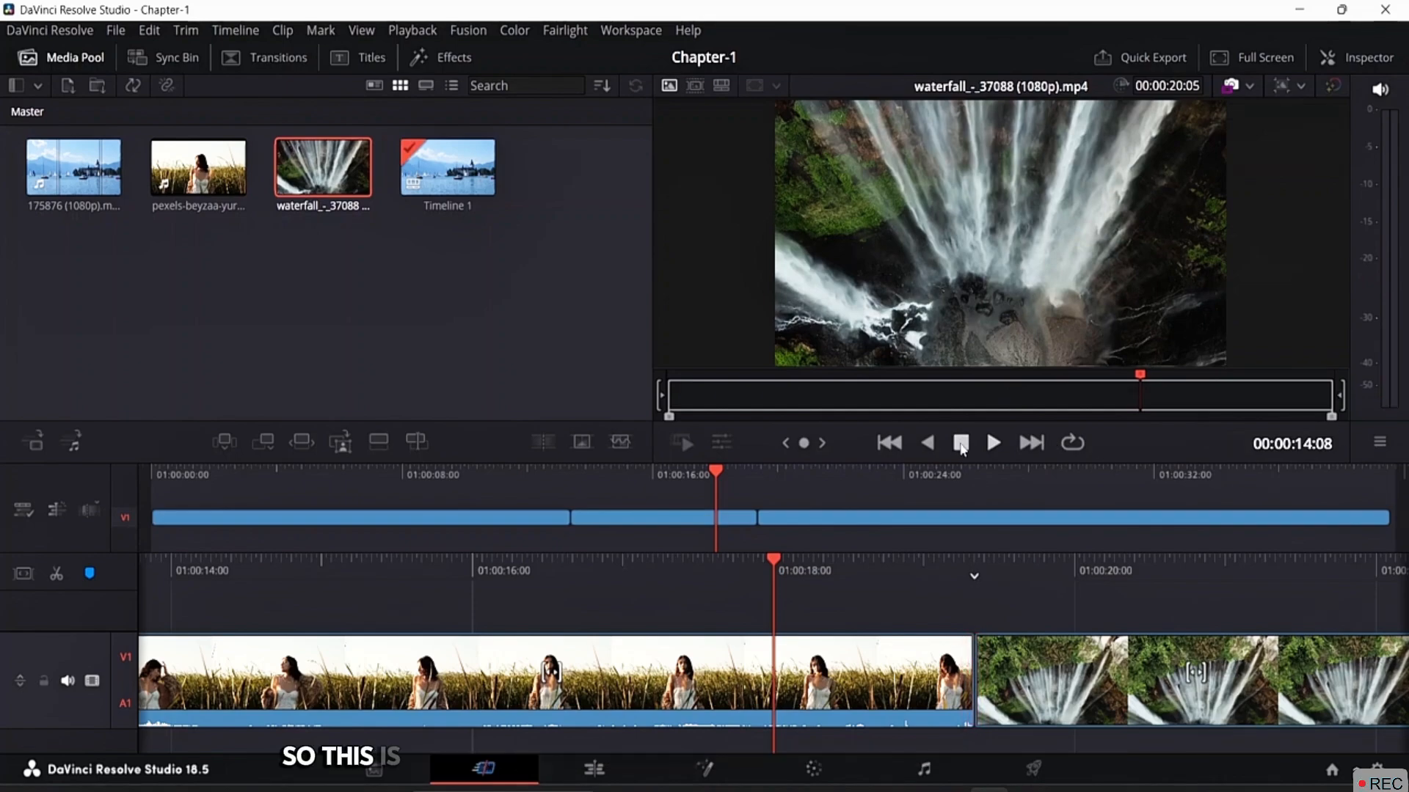
pyautogui.click(995, 443)
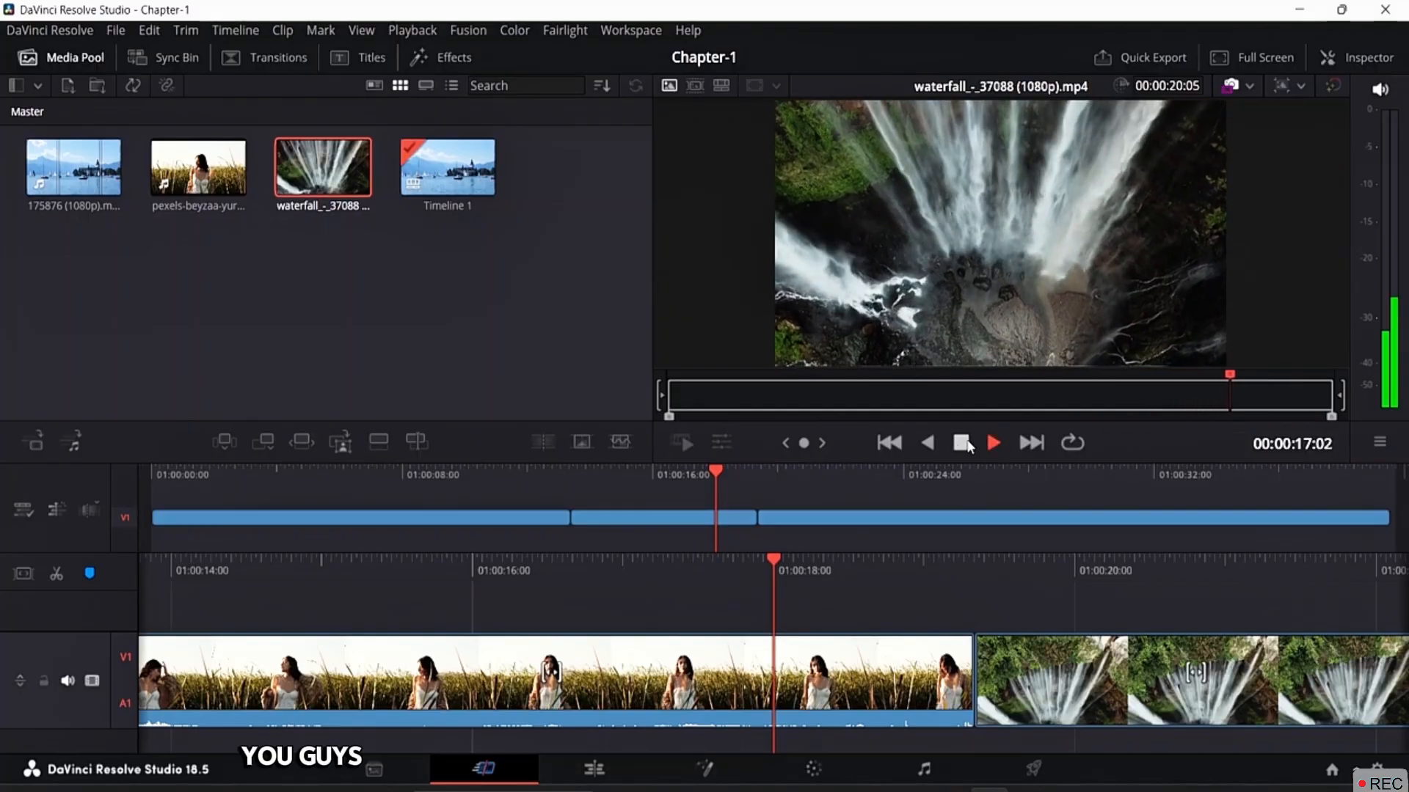
pyautogui.click(960, 443)
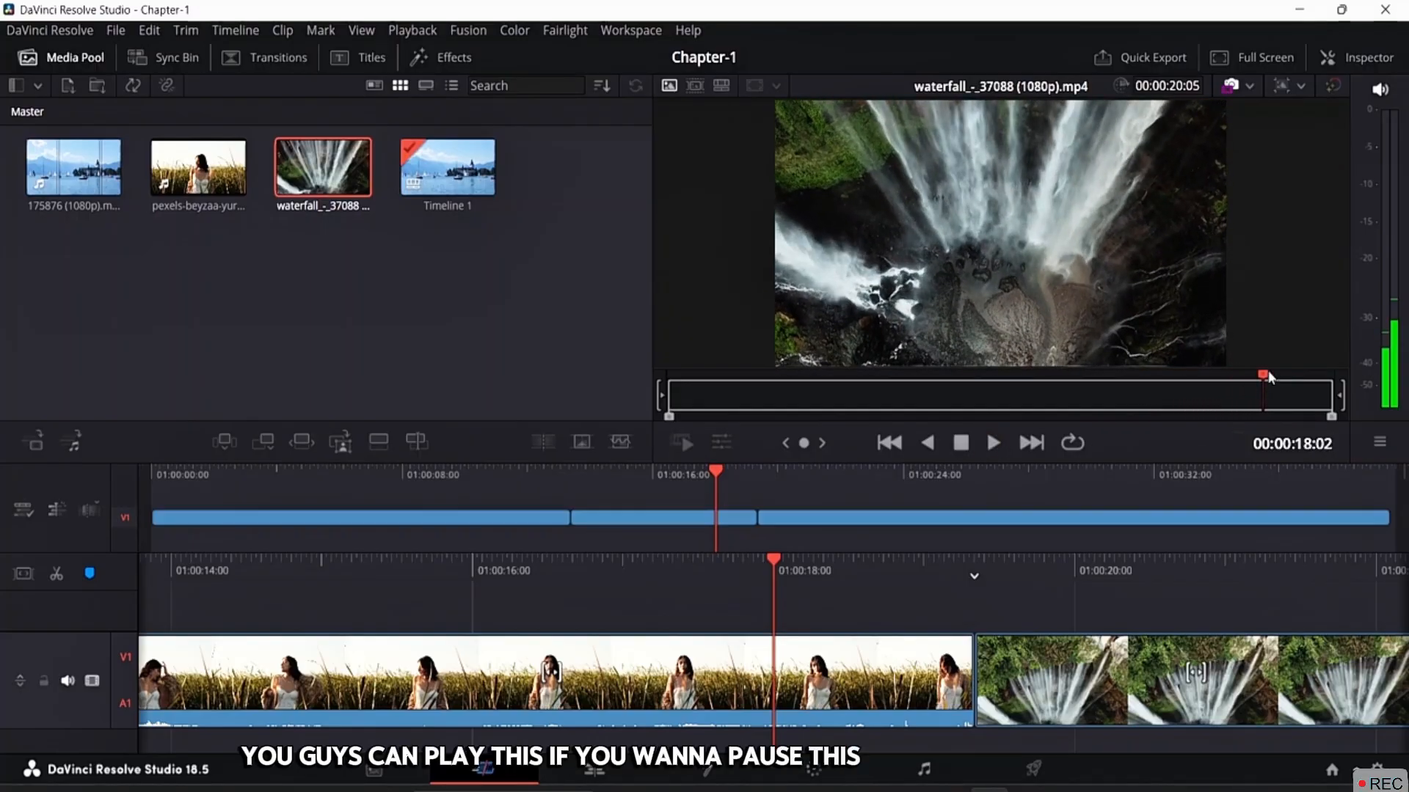
pyautogui.moveTo(1243, 377); pyautogui.dragTo(650, 381)
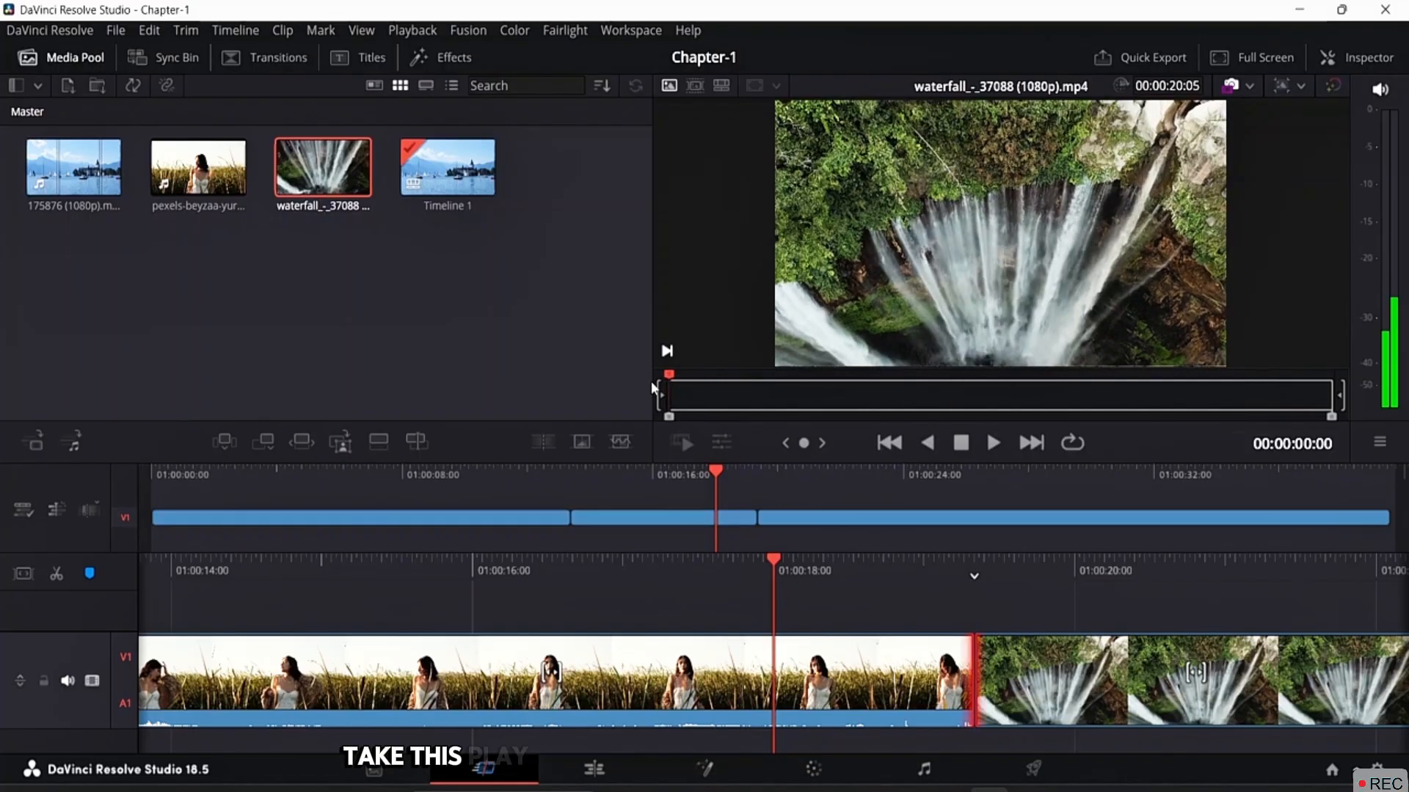
pyautogui.press('space')
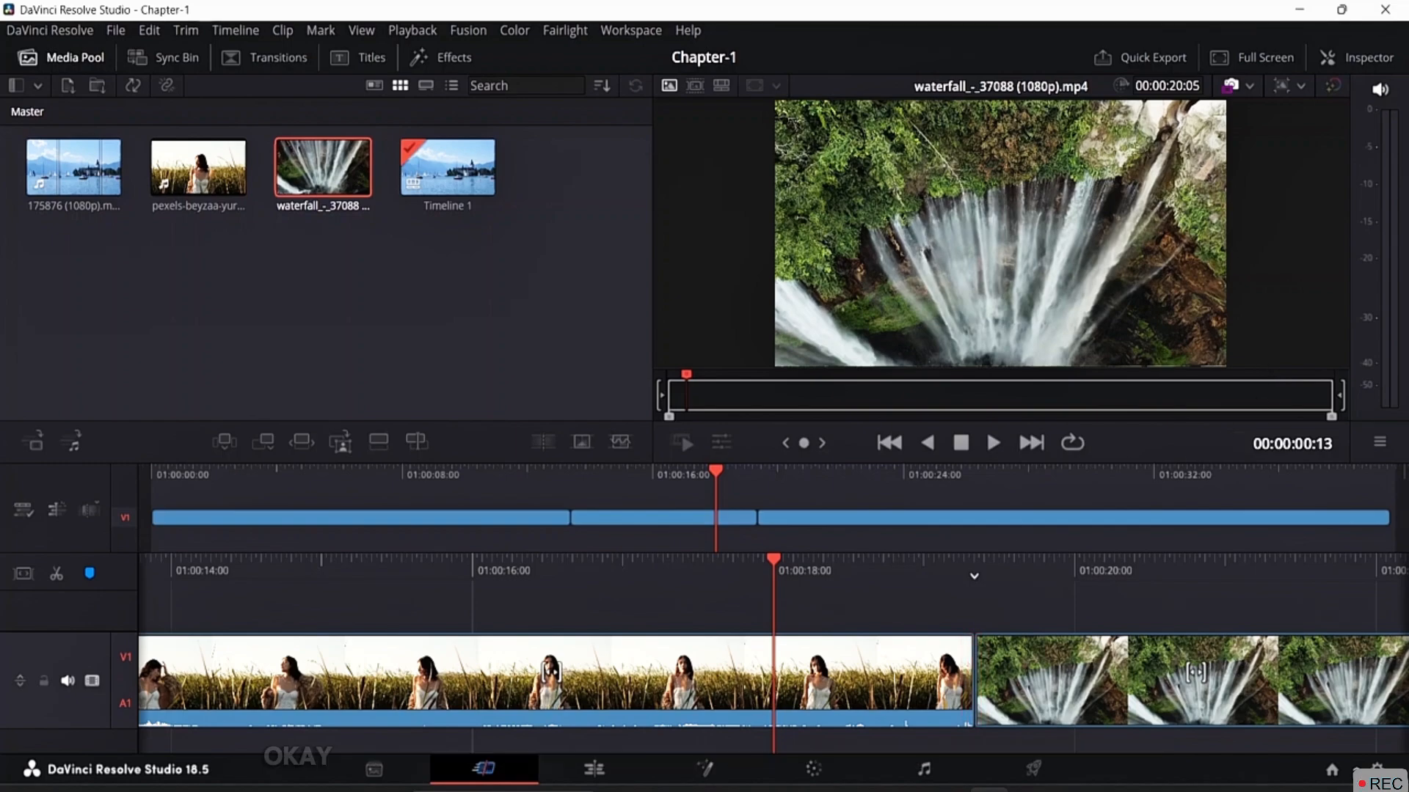
# Switch to the Edit page and move the Timeline 1 playhead back to 01:00:00:00
pyautogui.click(594, 769)
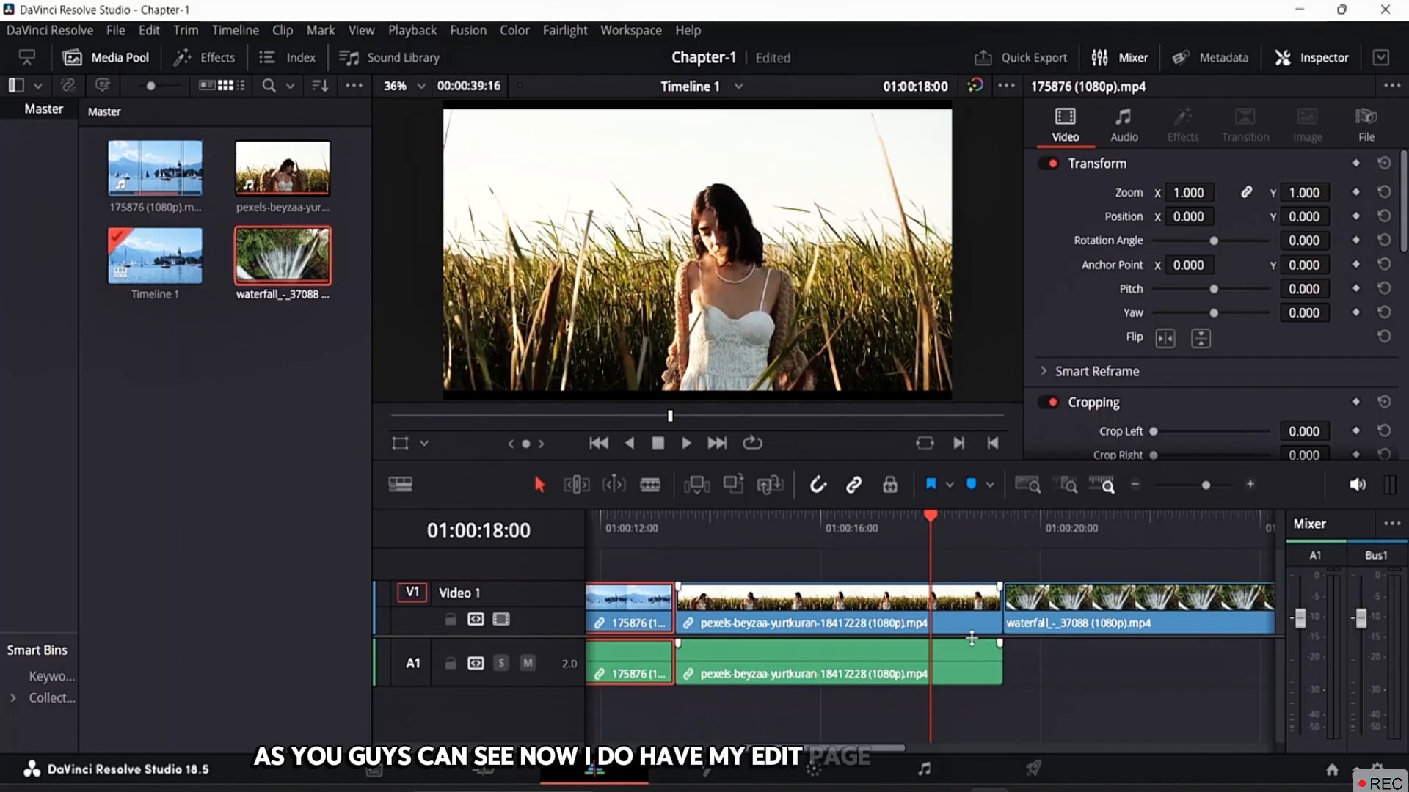
pyautogui.press('-')
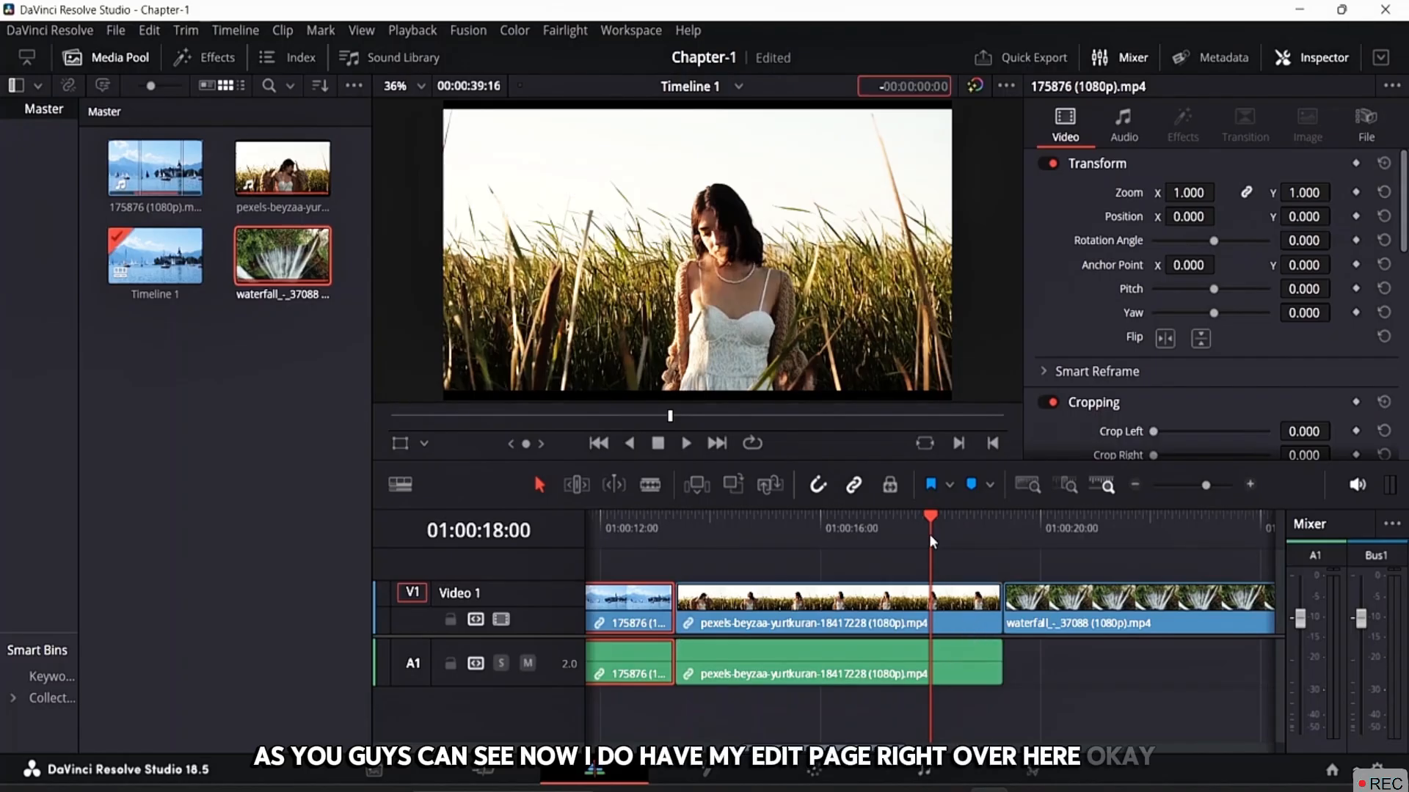
pyautogui.press('Escape')
pyautogui.click(970, 610)
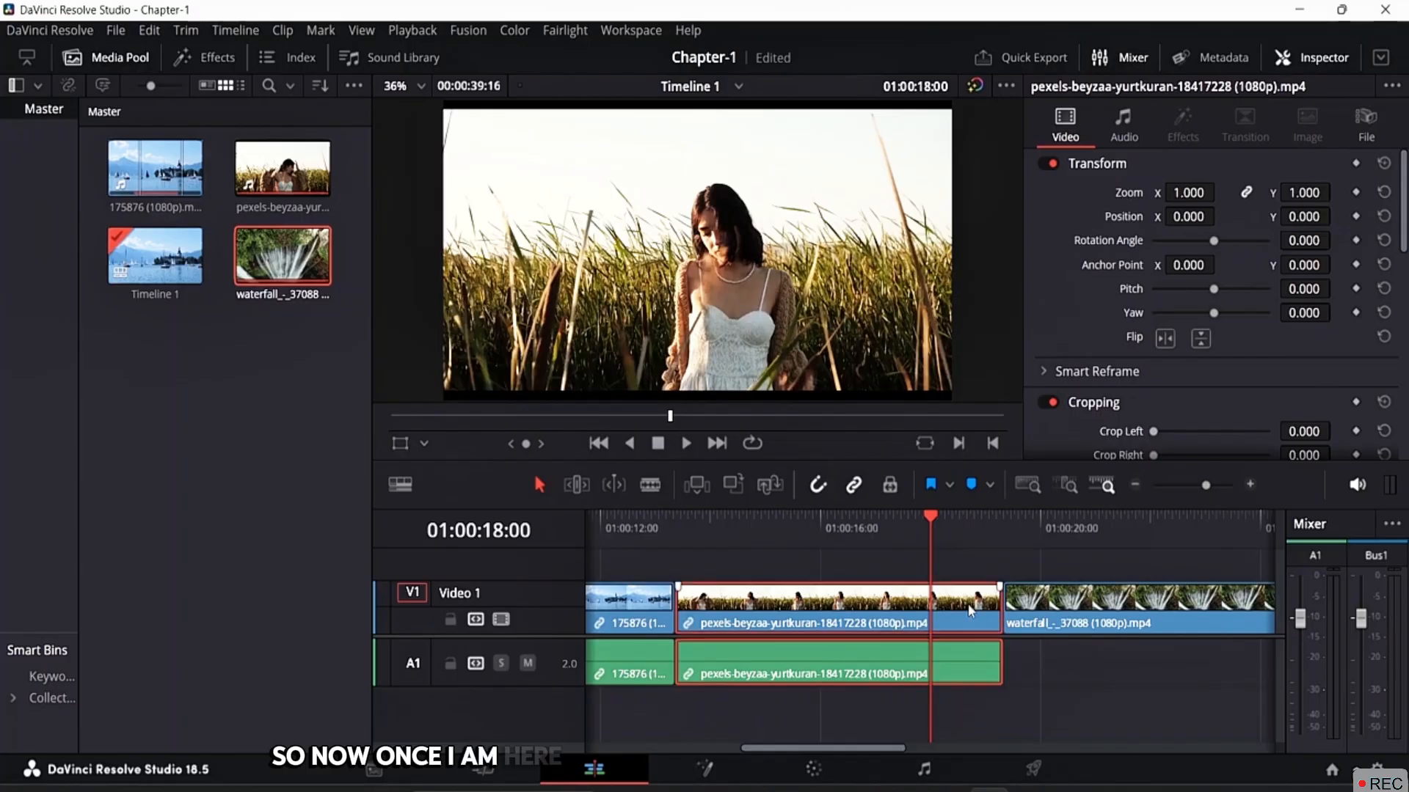
pyautogui.click(974, 565)
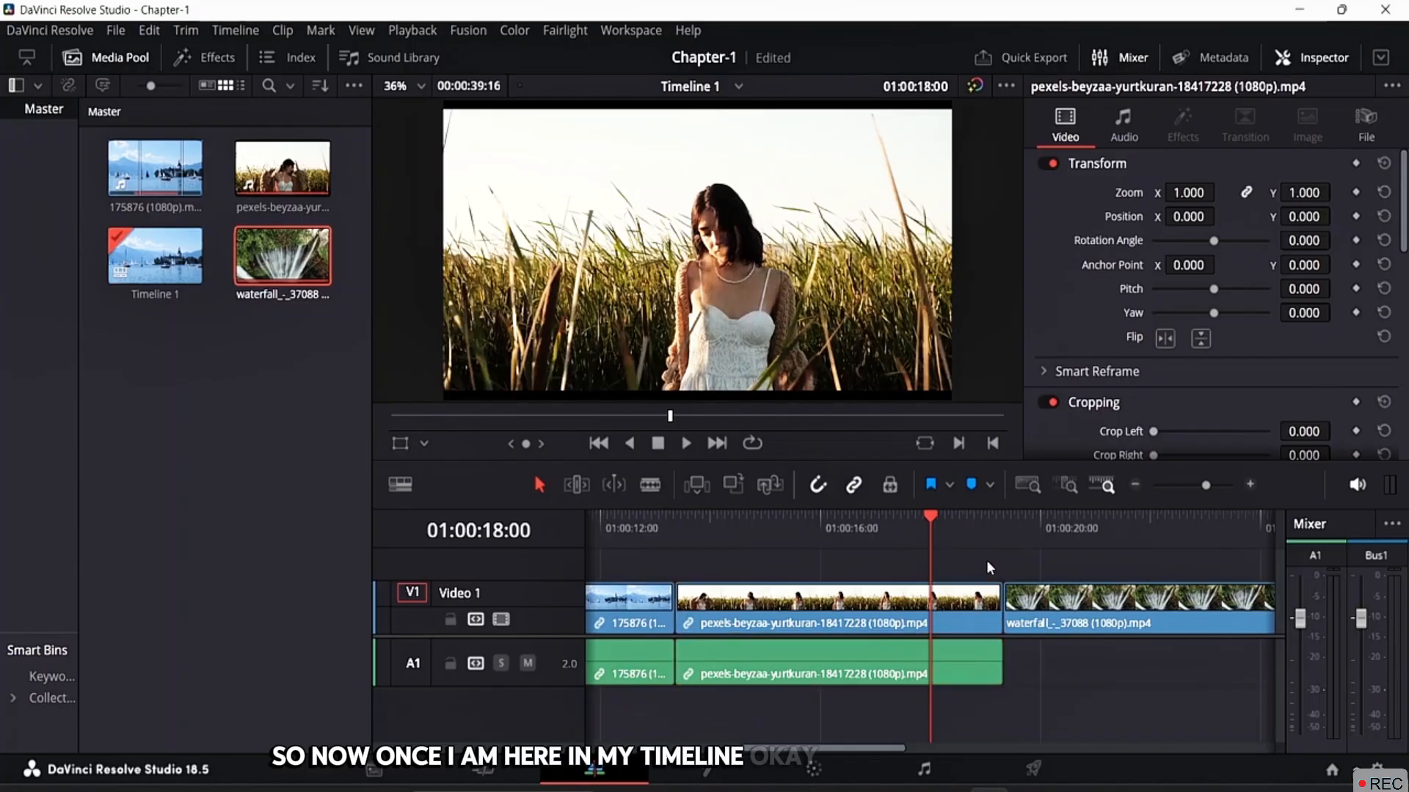
pyautogui.press('-')
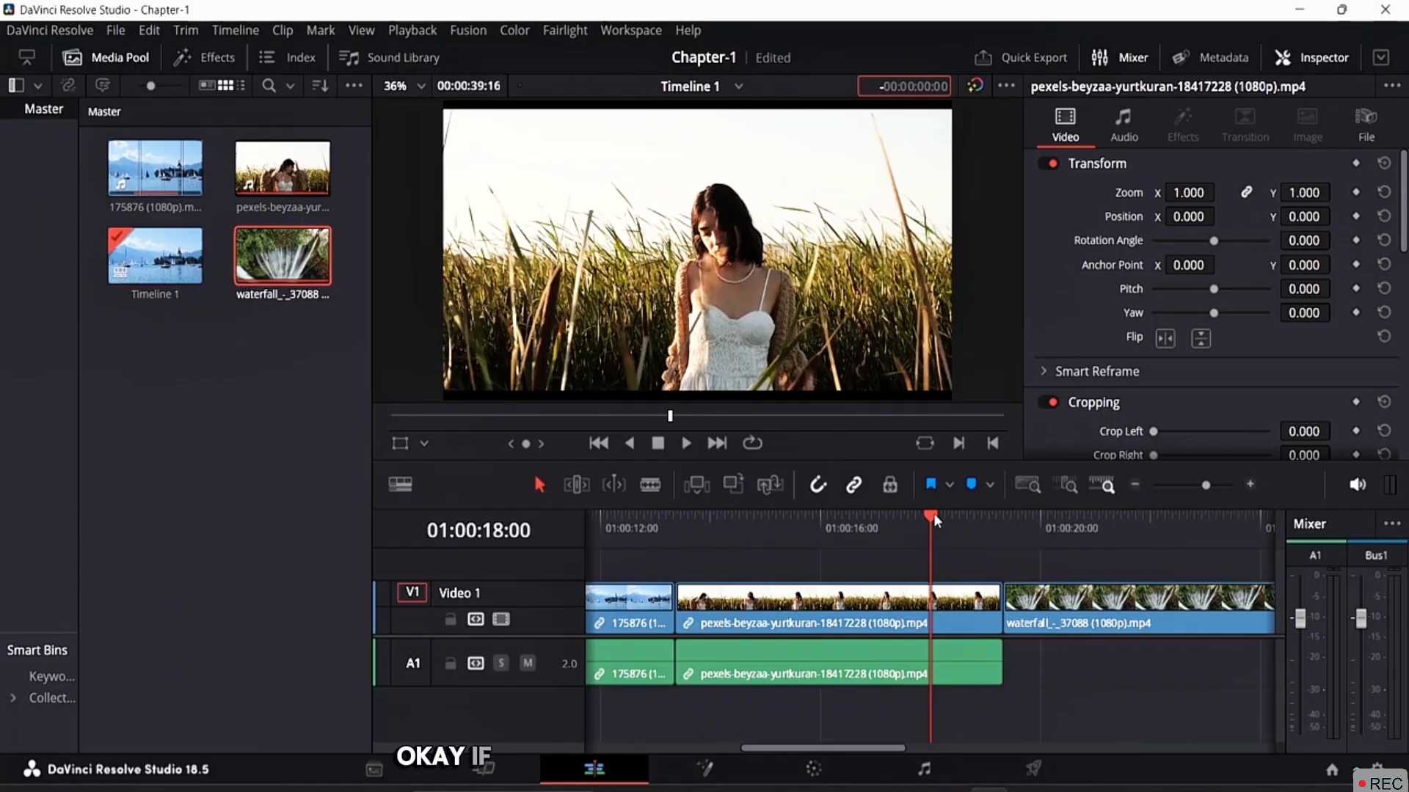
pyautogui.click(1003, 518)
pyautogui.moveTo(1019, 516); pyautogui.dragTo(664, 523)
pyautogui.moveTo(741, 546); pyautogui.dragTo(442, 518)
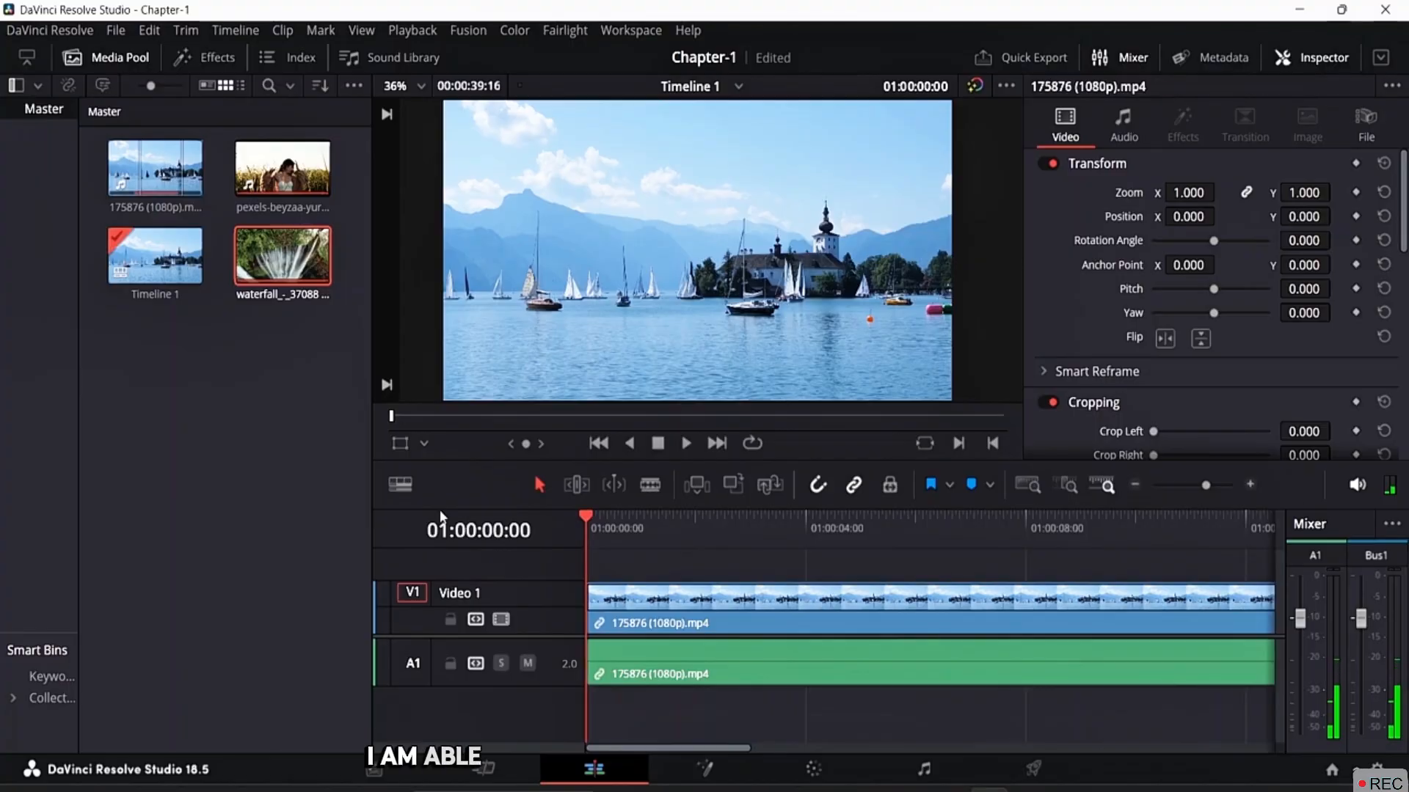
# Try different timeline zoom levels and leave all three clips fitting in view
pyautogui.scroll(-2, 865, 622)
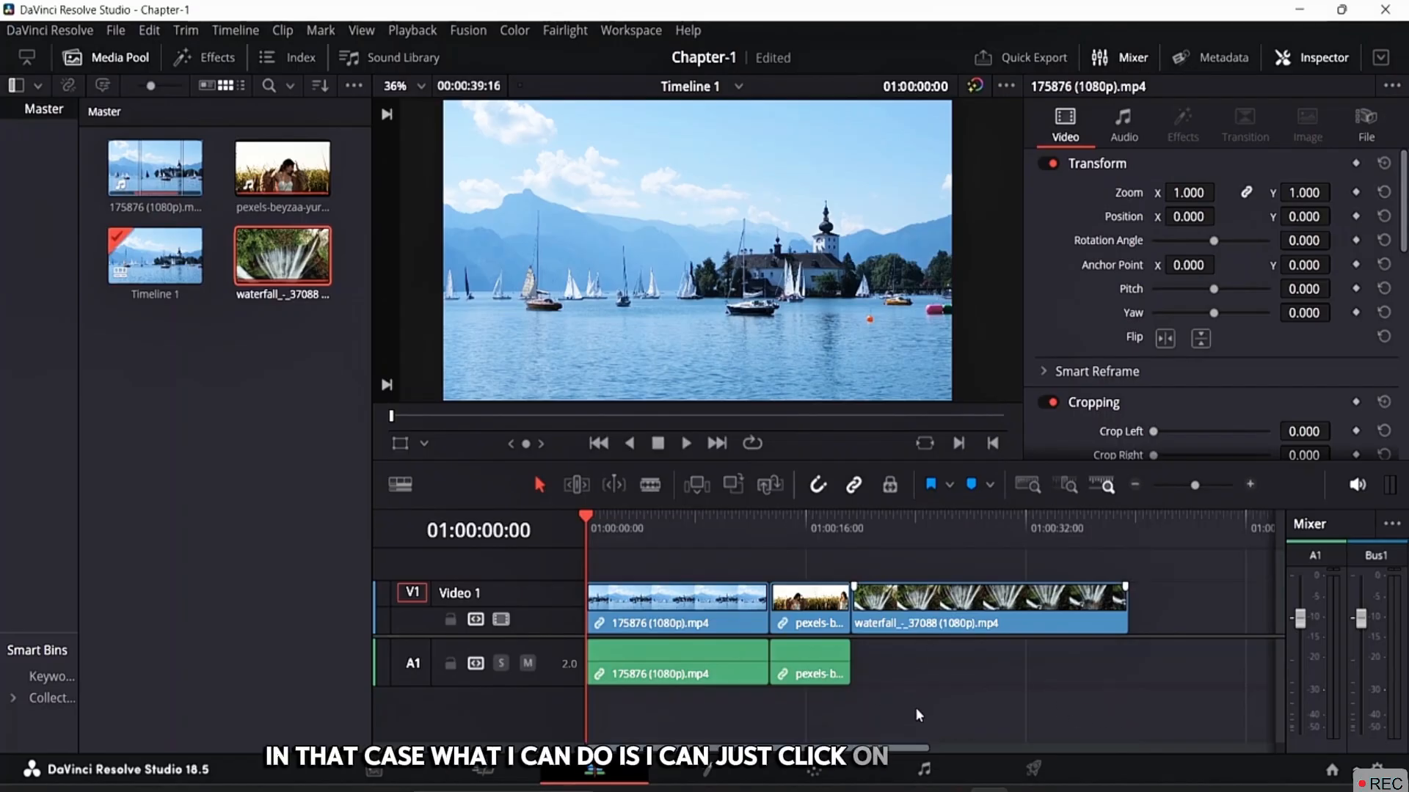
pyautogui.hotkey('ctrl', '-')
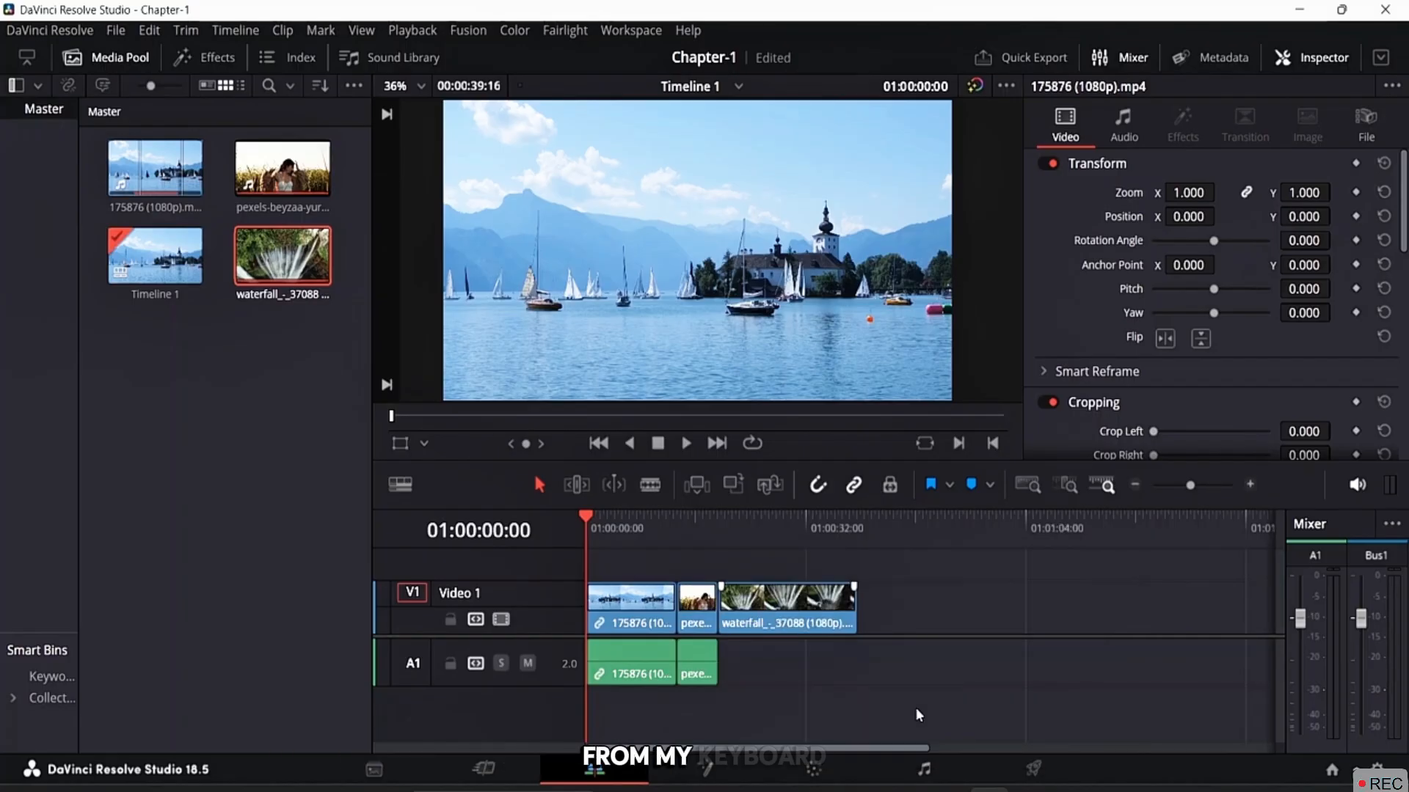
pyautogui.hotkey('ctrl', '-')
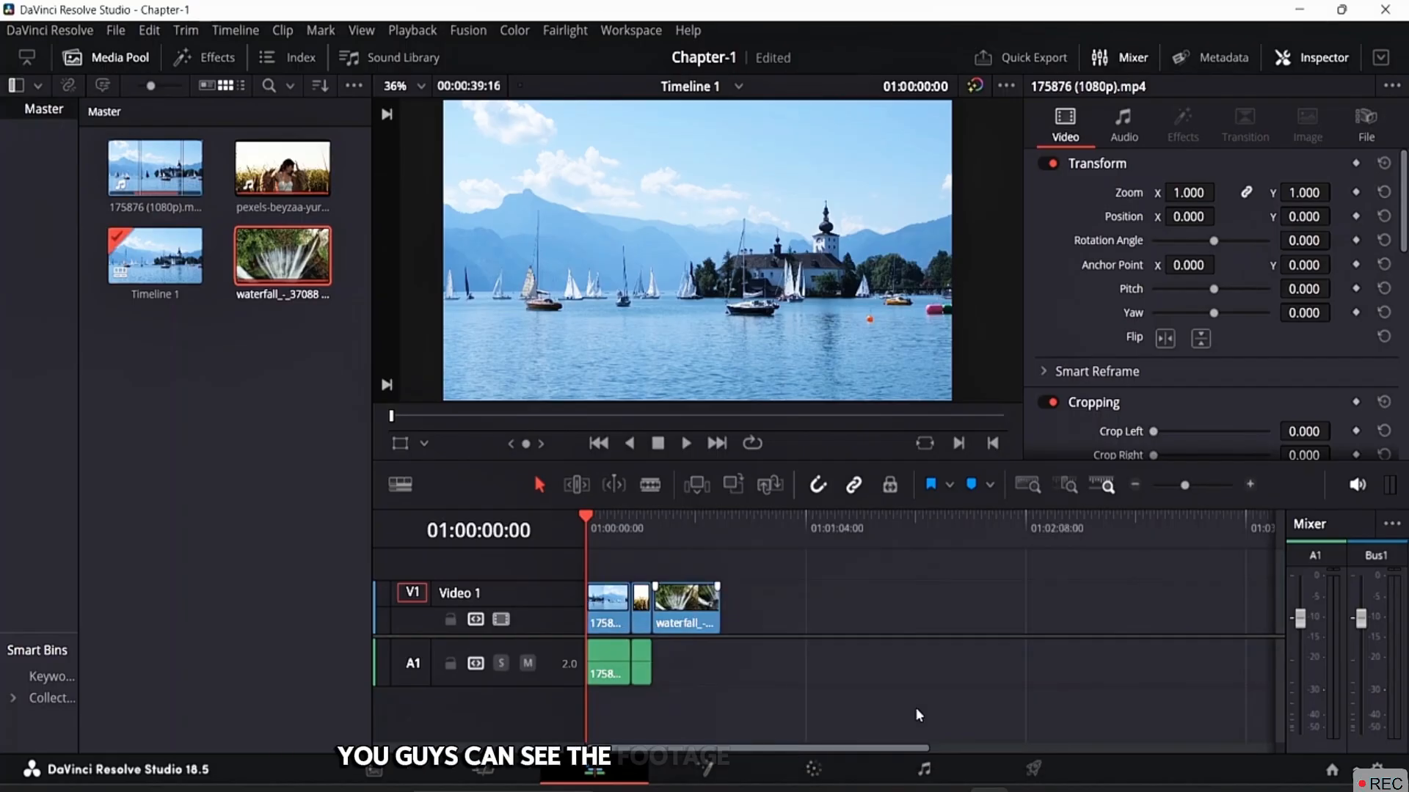
pyautogui.hotkey('ctrl', '=')
pyautogui.hotkey('ctrl', '=')
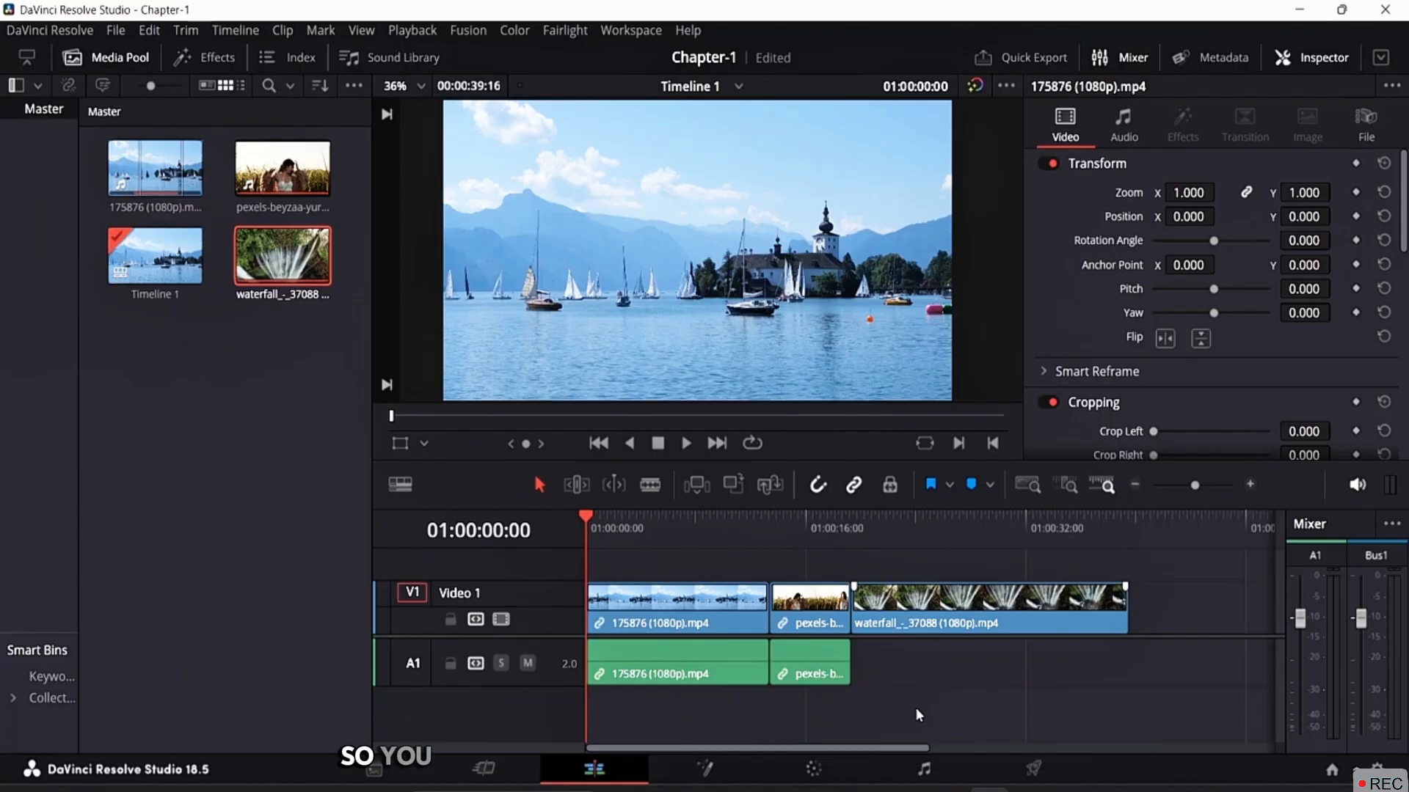
# Toggle the Inspector between full and half height, and try out different widths for the Media Pool
pyautogui.click(1384, 60)
pyautogui.click(1384, 61)
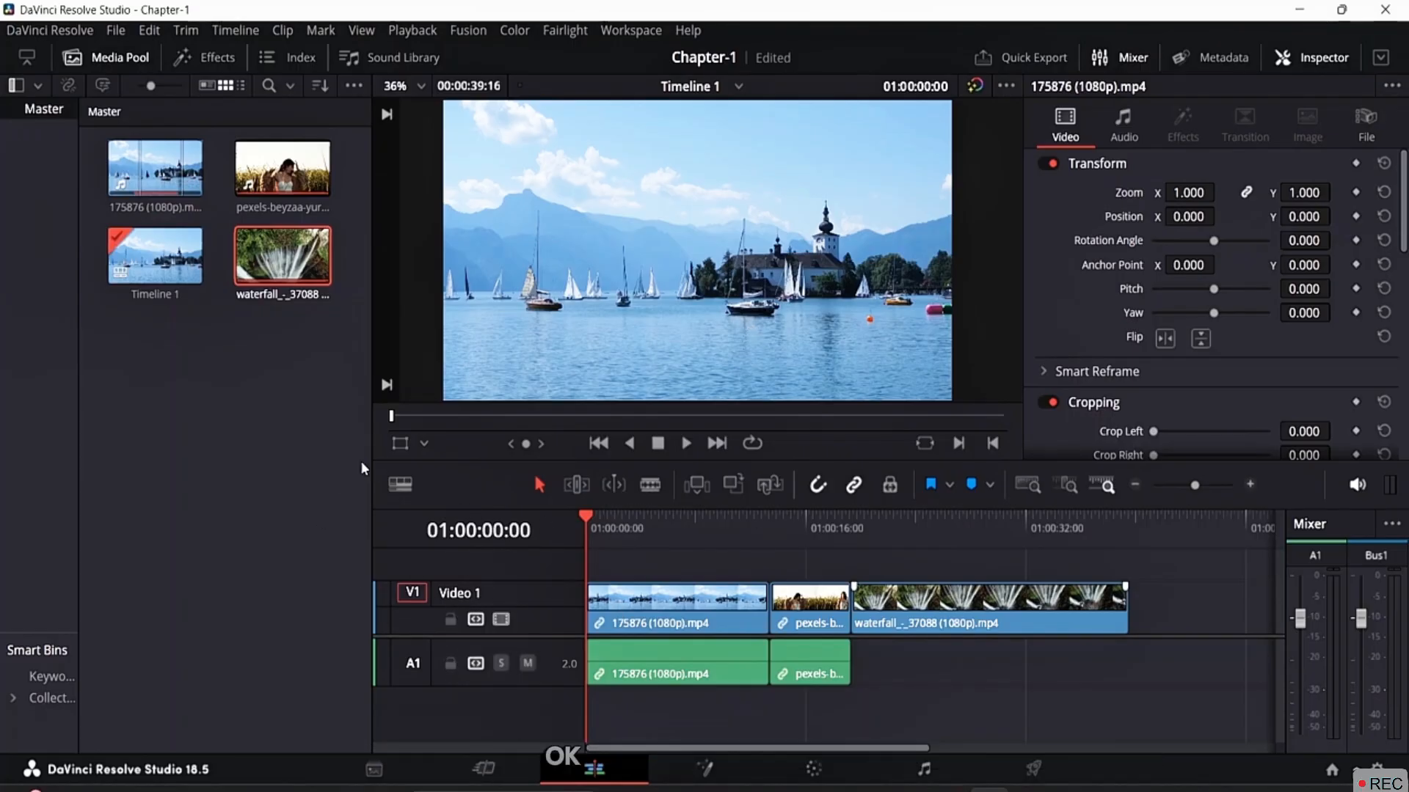
pyautogui.moveTo(367, 450); pyautogui.dragTo(280, 455)
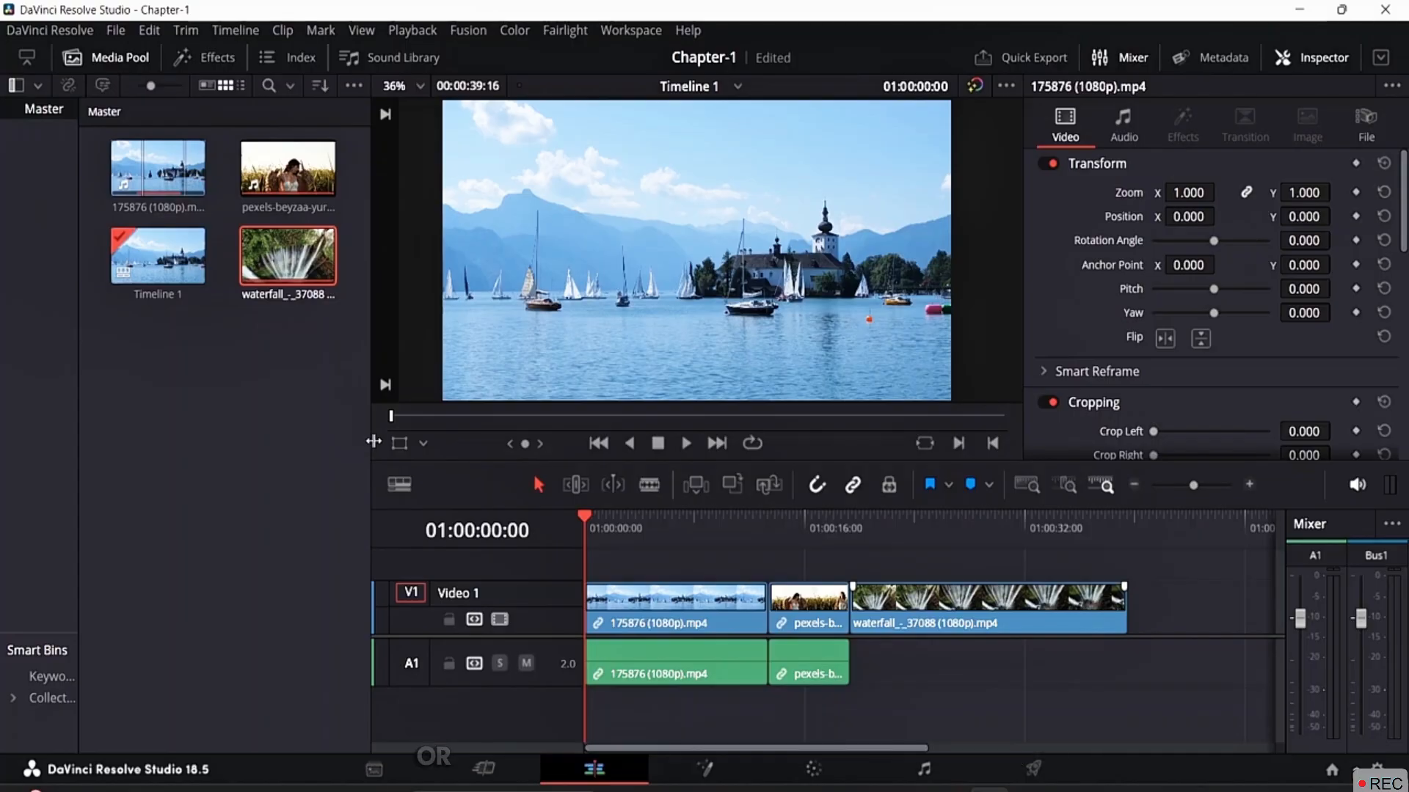
pyautogui.moveTo(371, 446); pyautogui.dragTo(621, 458)
pyautogui.moveTo(462, 454); pyautogui.dragTo(71, 439)
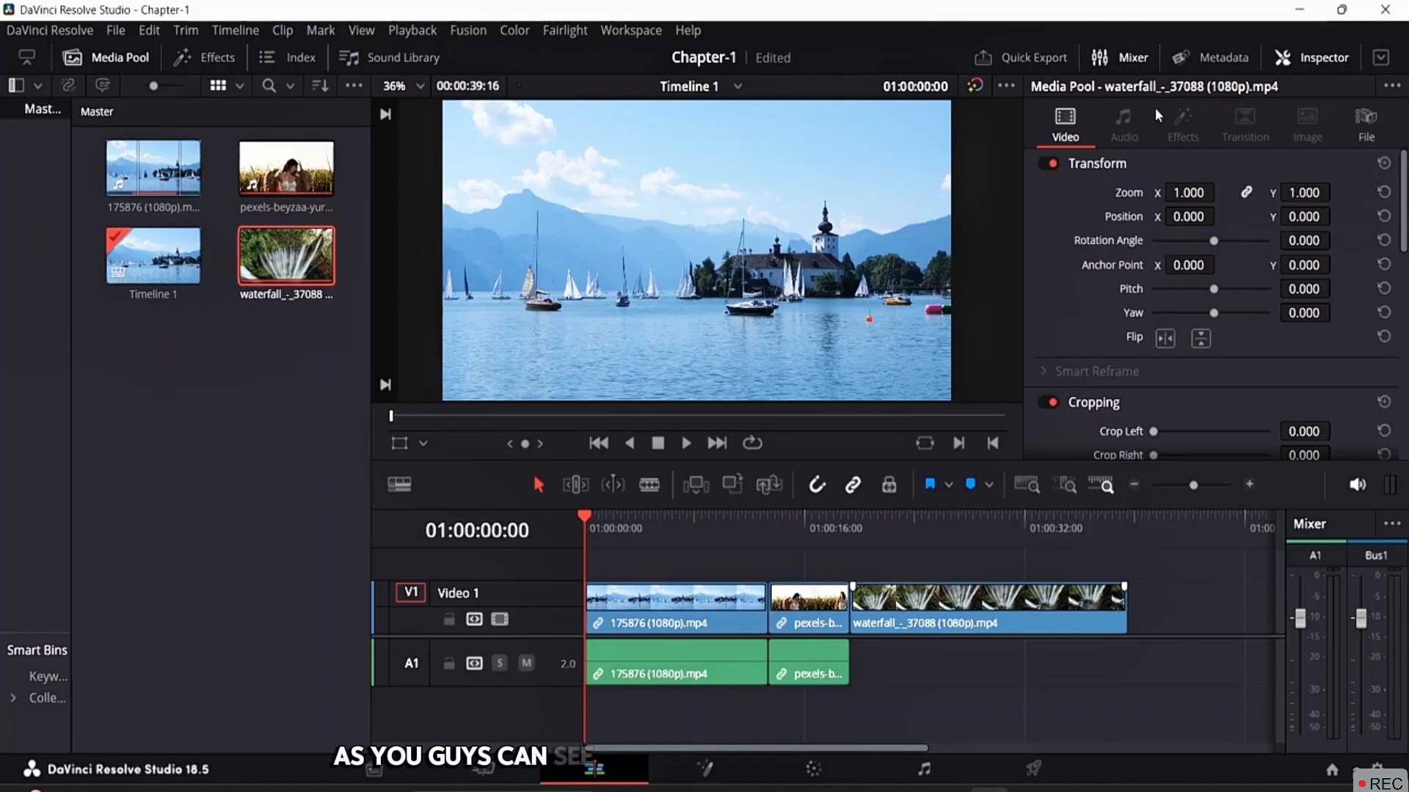
# Hide and show the Inspector, expand it to full height, and return it to half height
pyautogui.click(1313, 59)
pyautogui.click(1313, 59)
pyautogui.click(1371, 60)
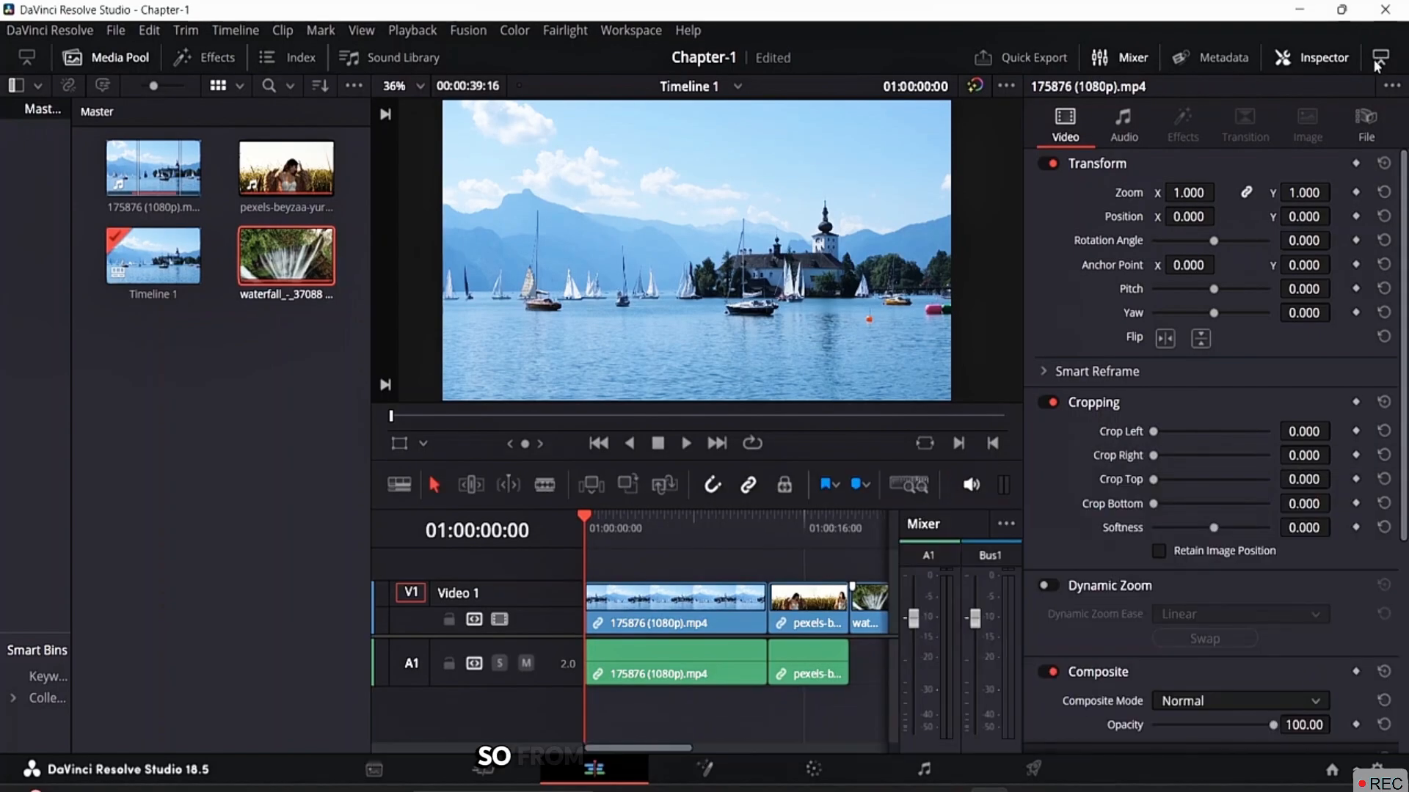
pyautogui.click(1380, 63)
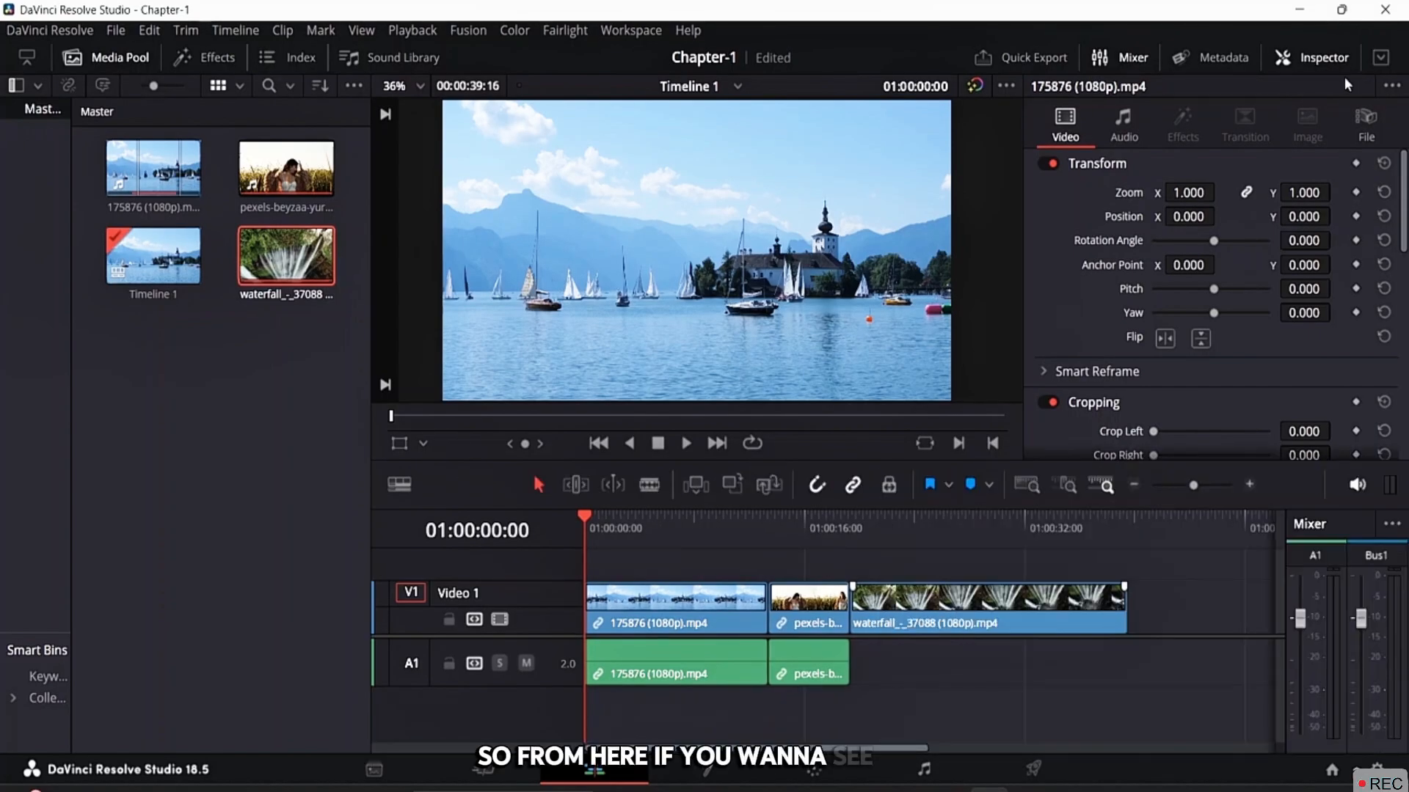
# Examine the Inspector's reset options, the sailboat clip's video settings, and the viewer's overlay modes such as Transform and Crop
pyautogui.click(1391, 86)
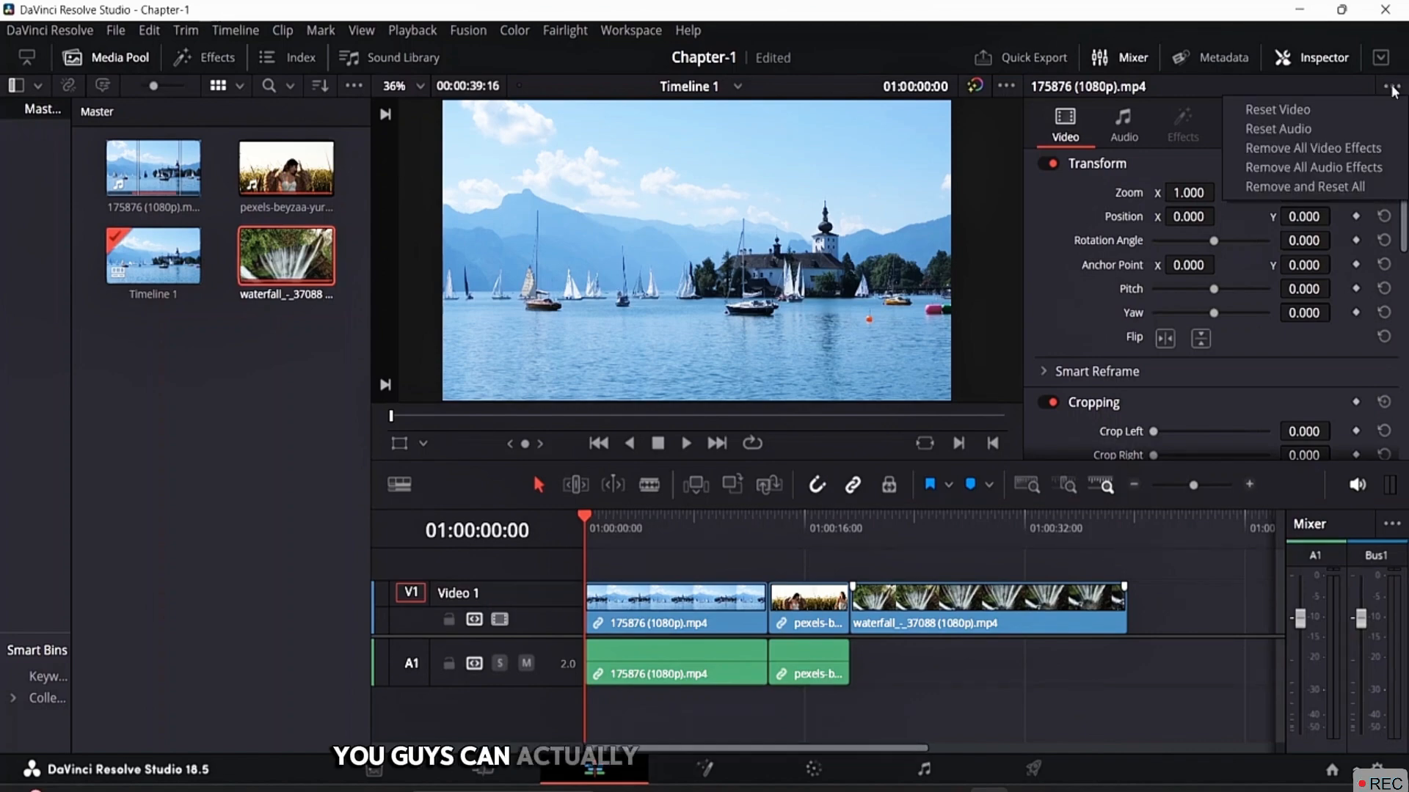
pyautogui.click(1186, 123)
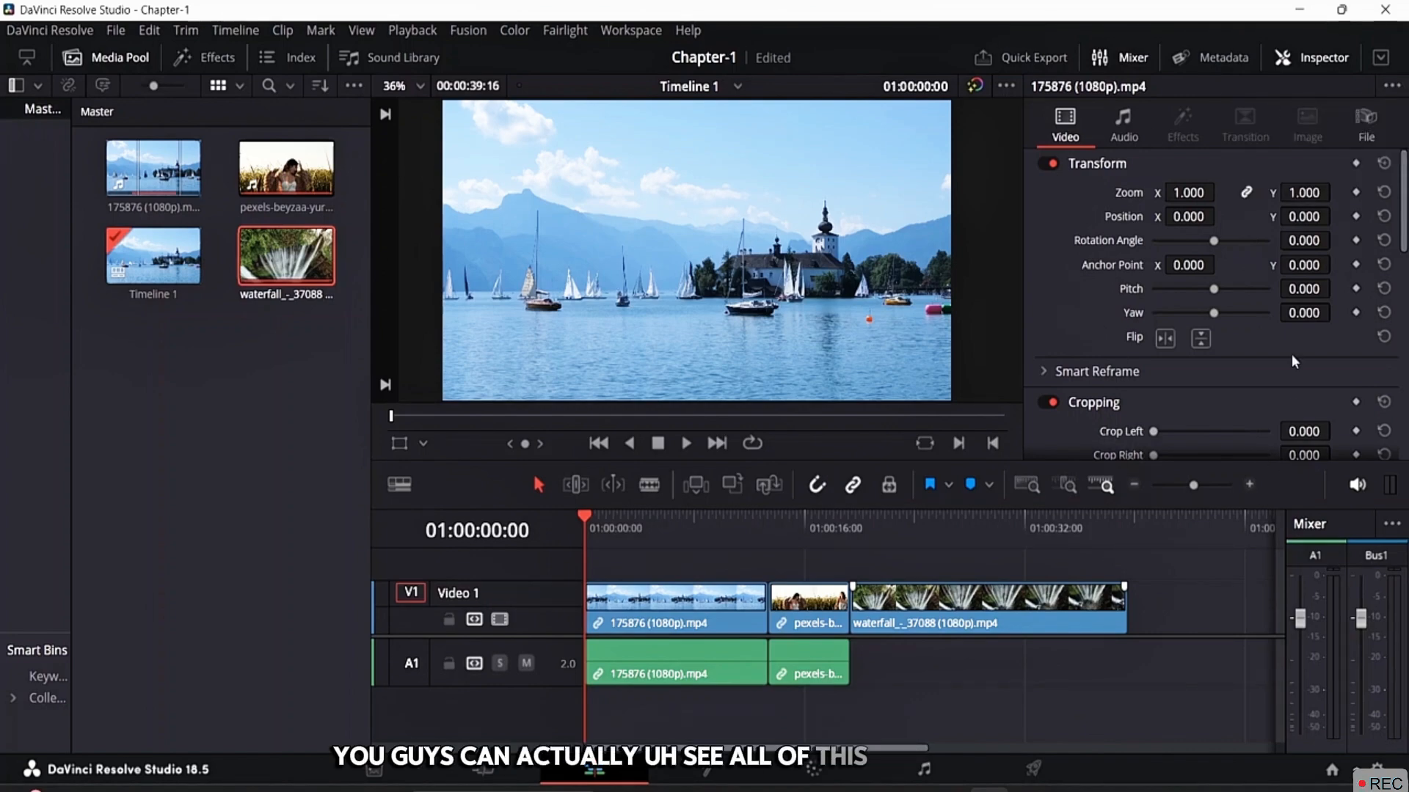
pyautogui.scroll(-10, 1210, 308)
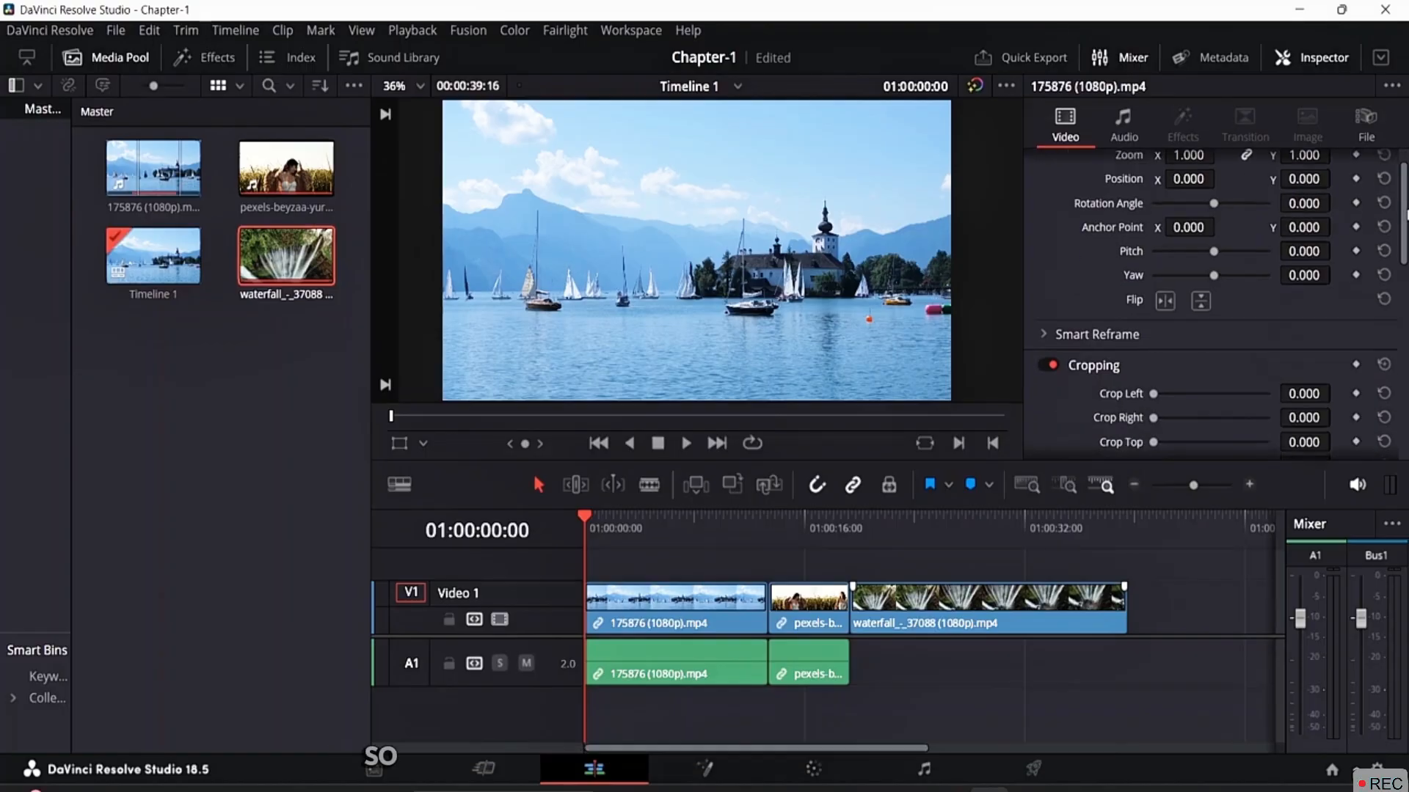
pyautogui.scroll(10, 1401, 160)
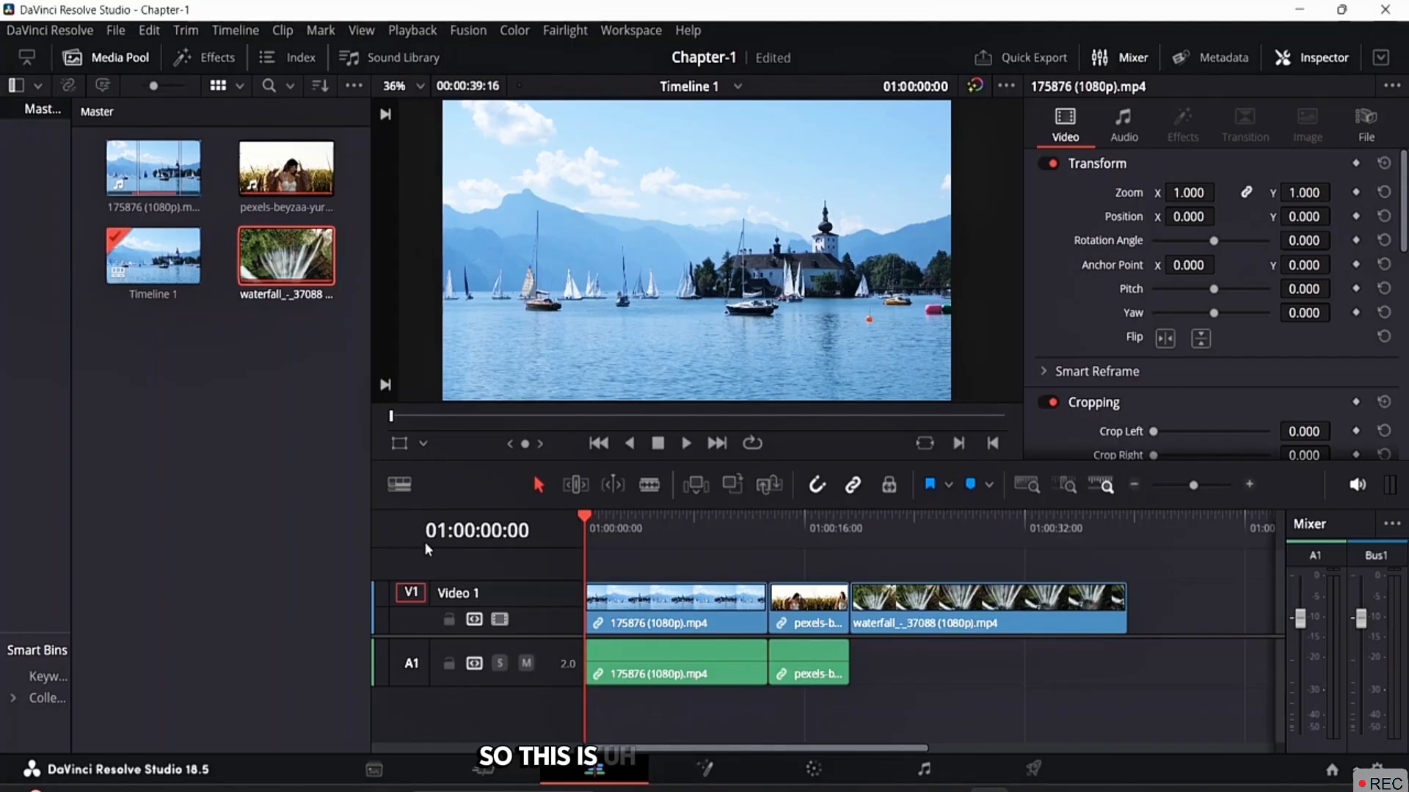
pyautogui.click(422, 446)
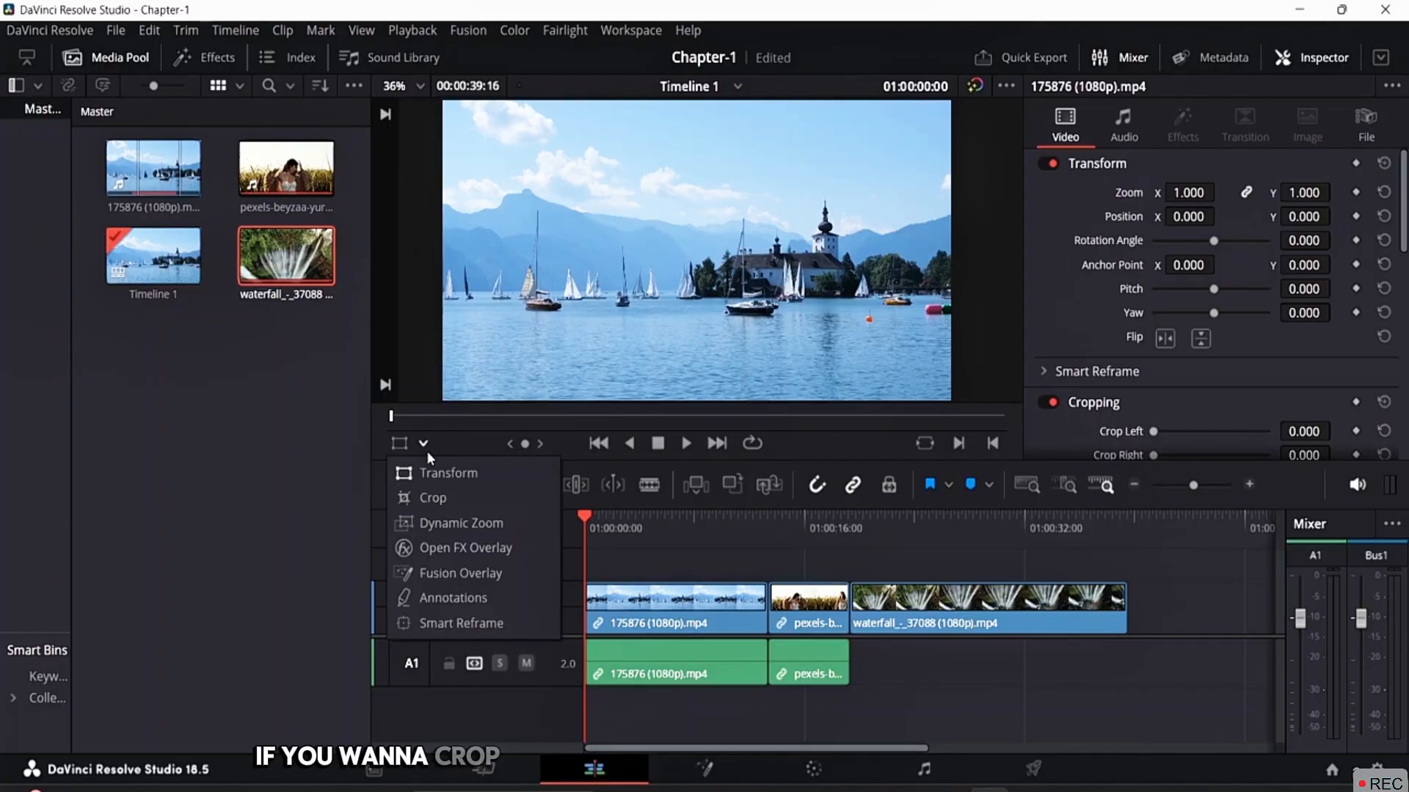
pyautogui.click(425, 447)
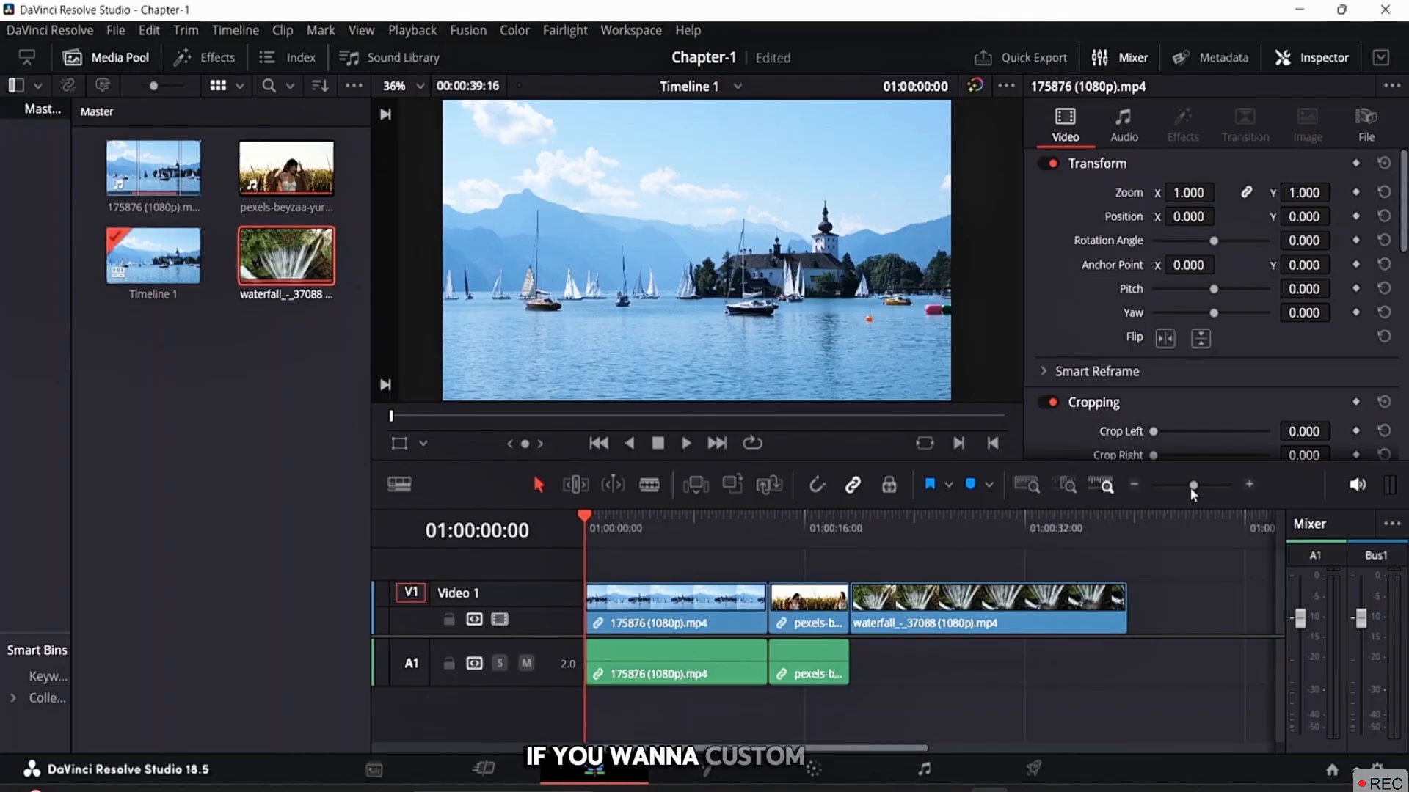
# Unlink the audio and video of the sailboat lake clip at the start of the timeline
pyautogui.moveTo(1190, 488)
pyautogui.mouseDown()
pyautogui.moveTo(1176, 487)
pyautogui.moveTo(1190, 486)
pyautogui.mouseUp()
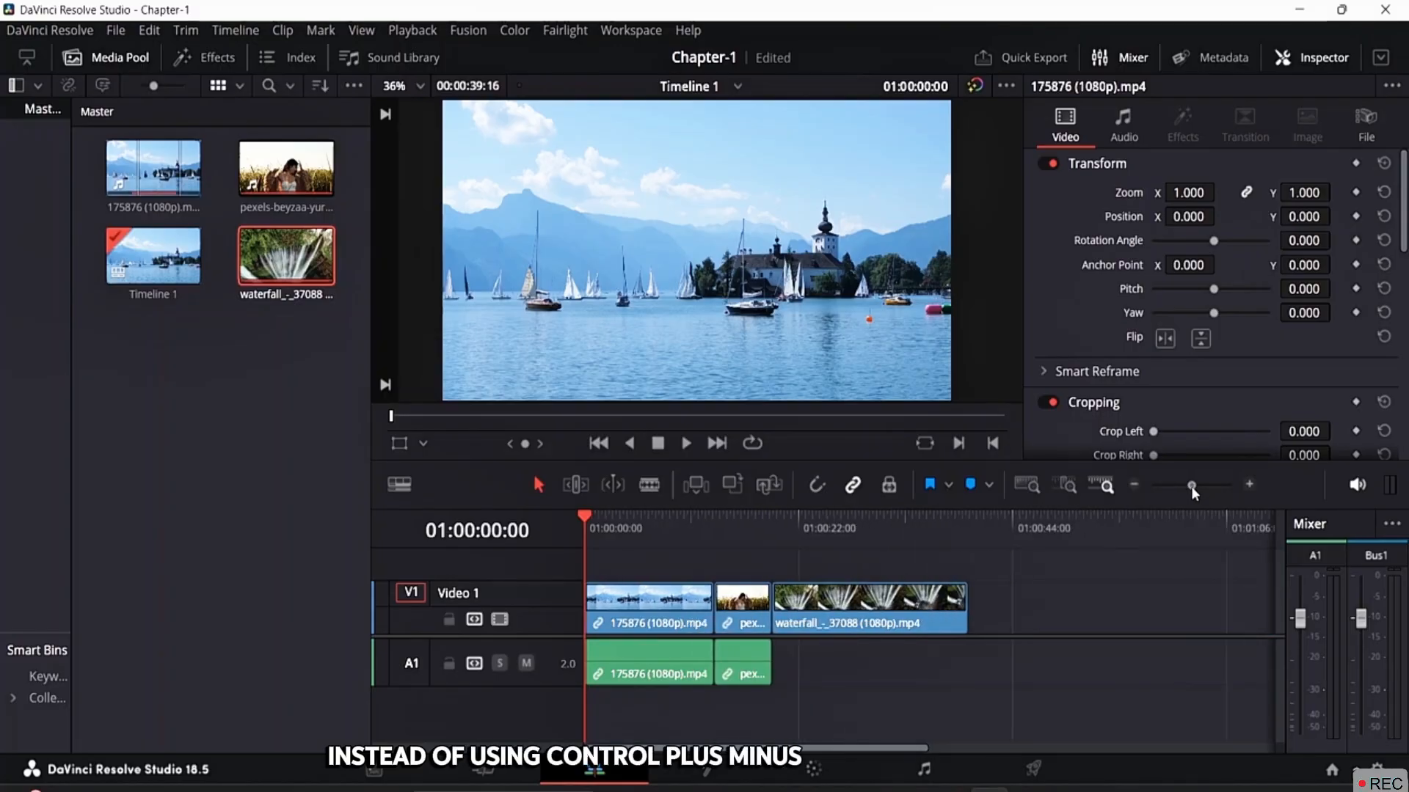
pyautogui.rightClick(634, 657)
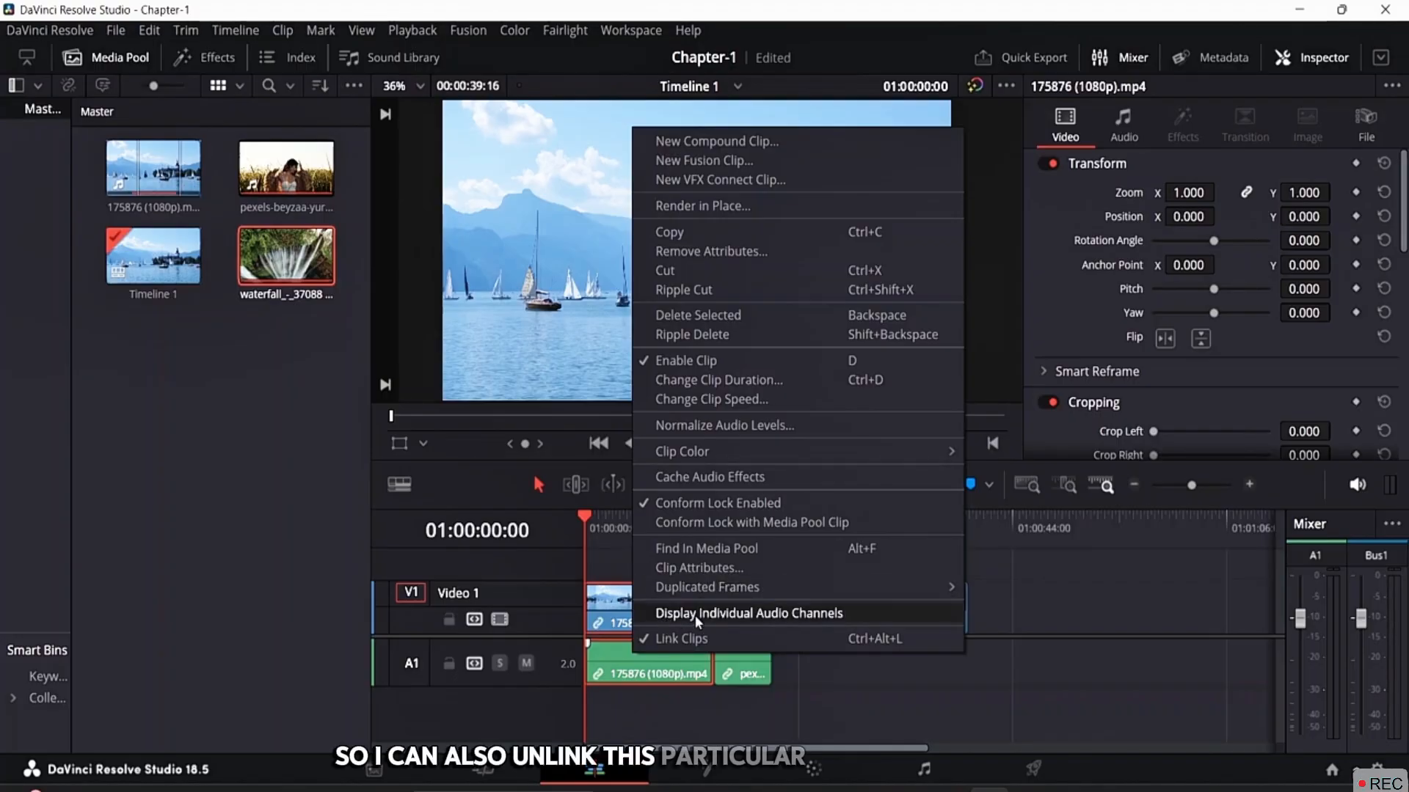
pyautogui.click(646, 640)
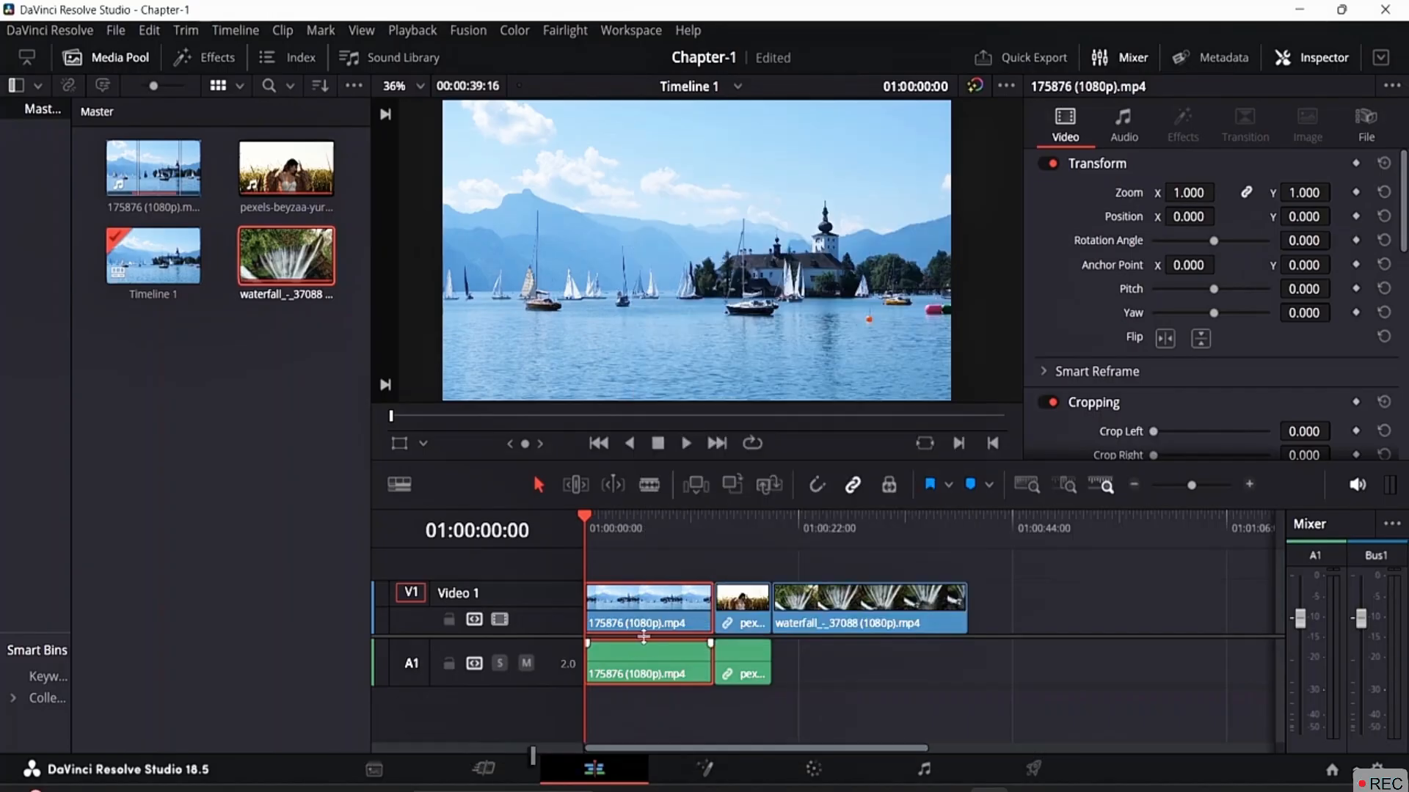
# Try to delete the audio of the unlinked sailboat lake clip, and undo the deletion
pyautogui.click(664, 667)
pyautogui.press('Delete')
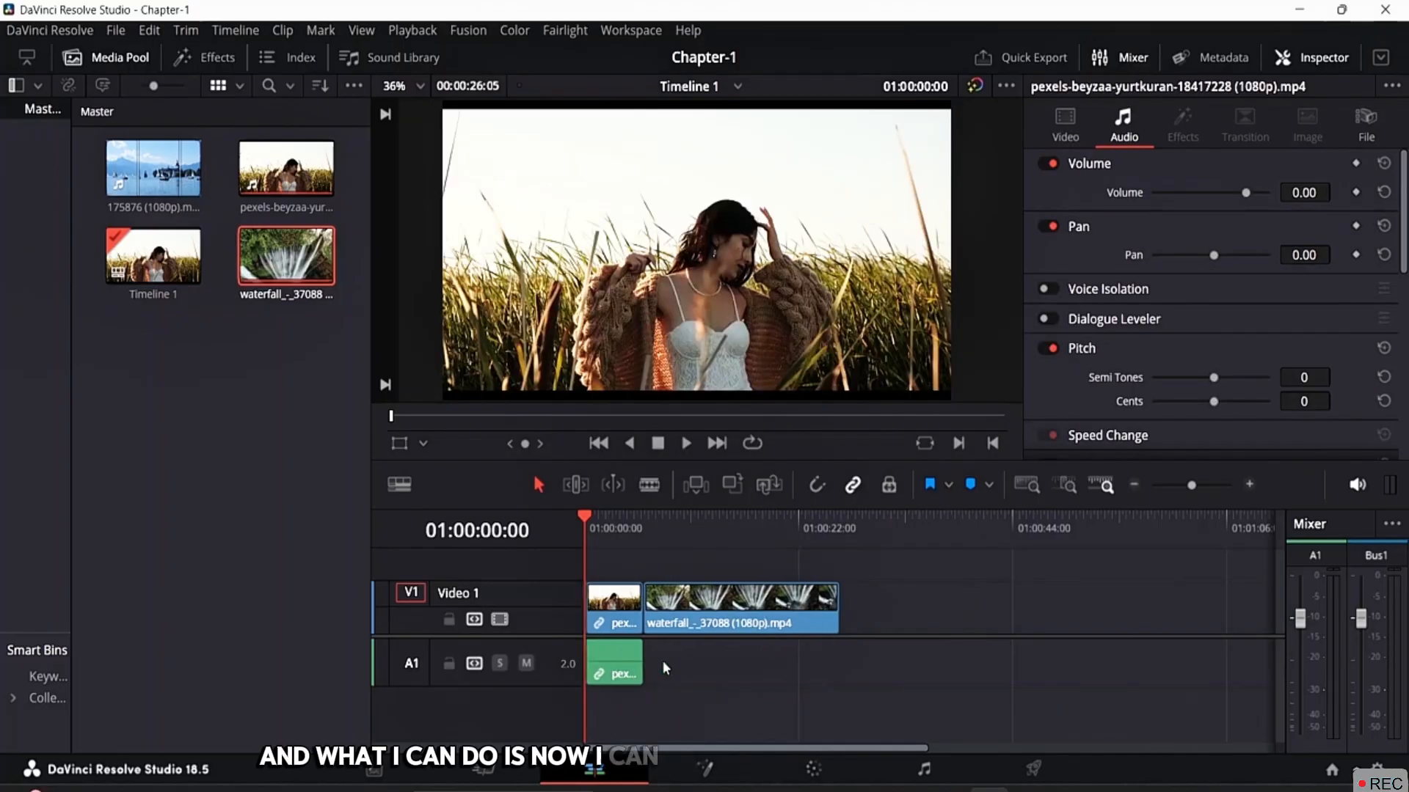
pyautogui.hotkey('ctrl', 'z')
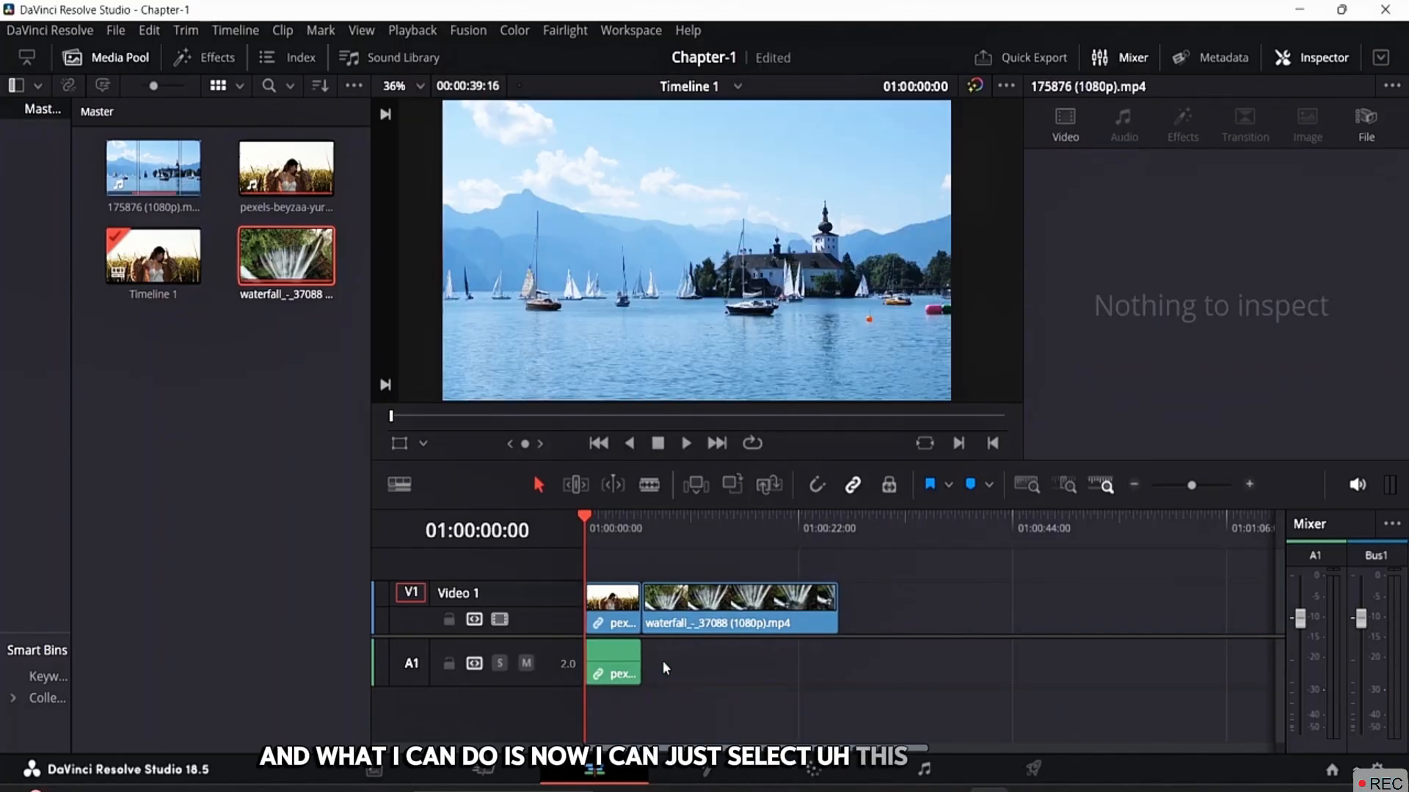
# Cut the unlinked audio of the sailboat lake clip from track A1, leaving its video in place
pyautogui.click(641, 668)
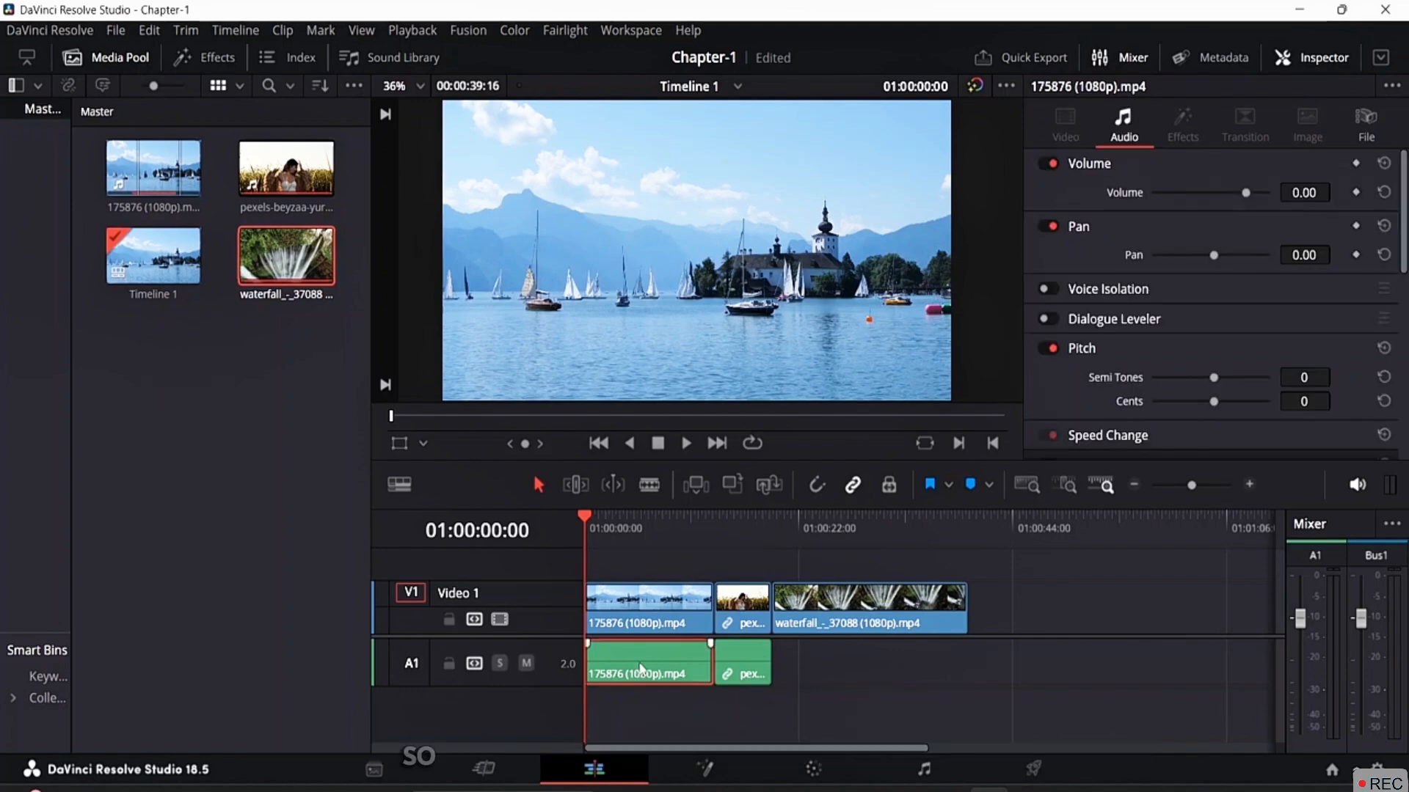
pyautogui.rightClick(641, 668)
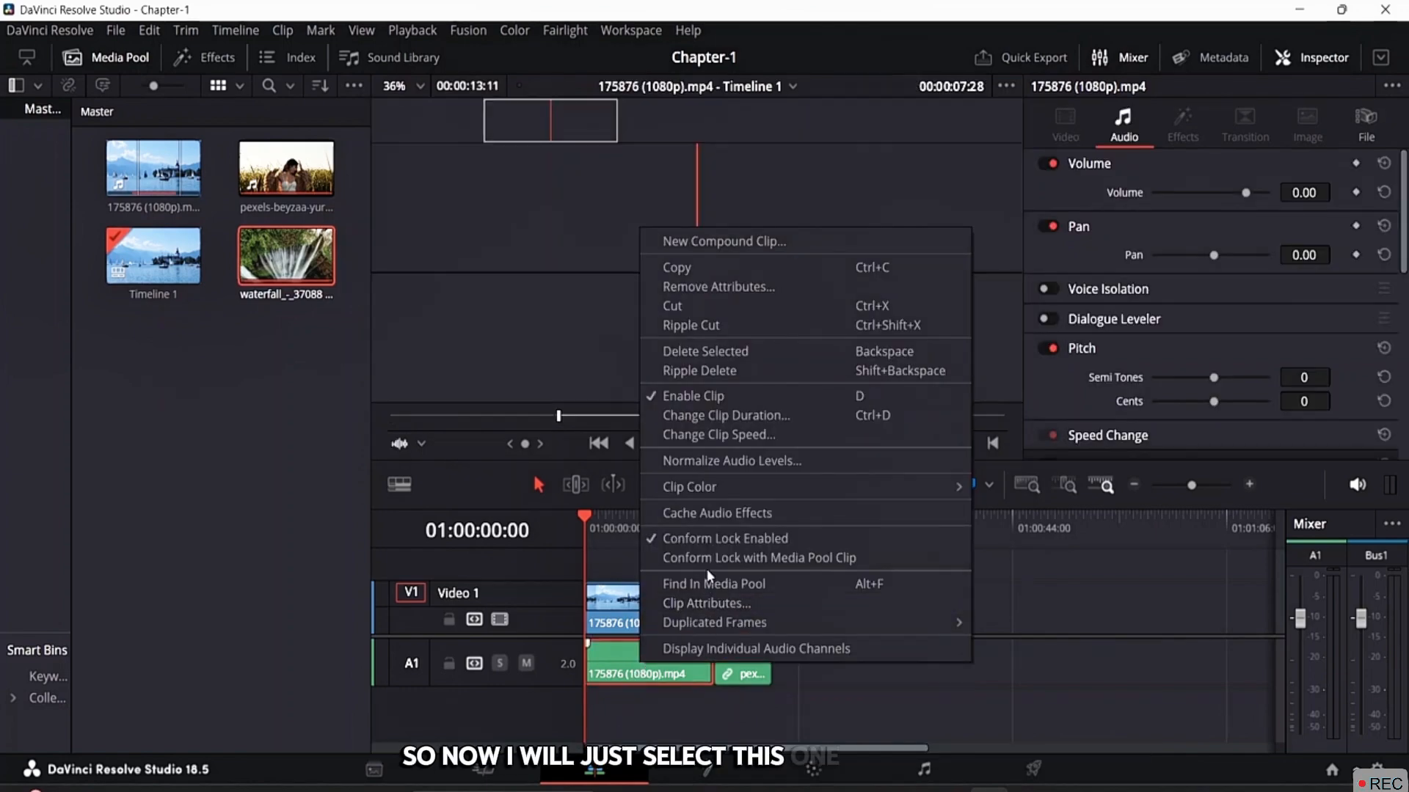
pyautogui.click(706, 305)
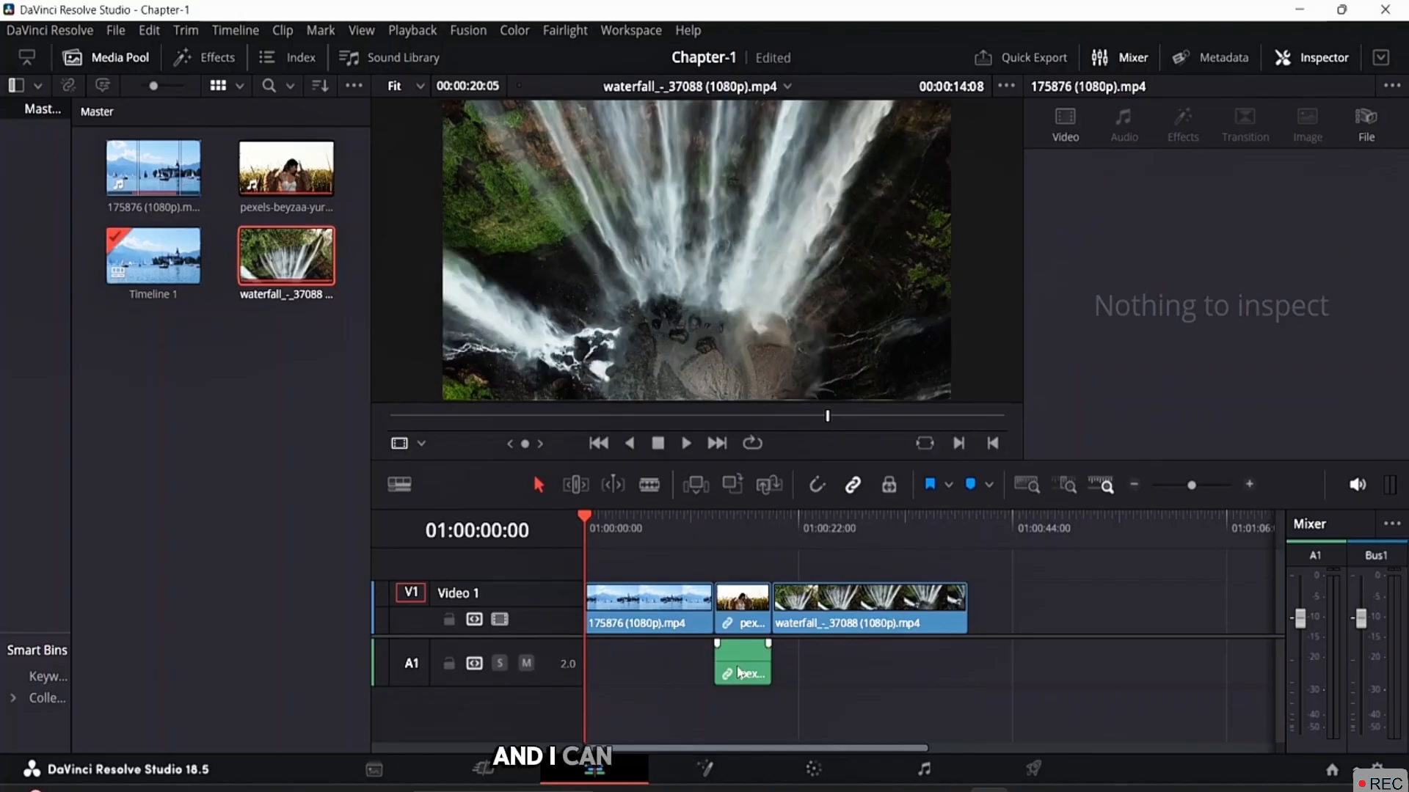
# Unlink the audio and video of the clip of the woman in the field
pyautogui.click(738, 672)
pyautogui.rightClick(741, 669)
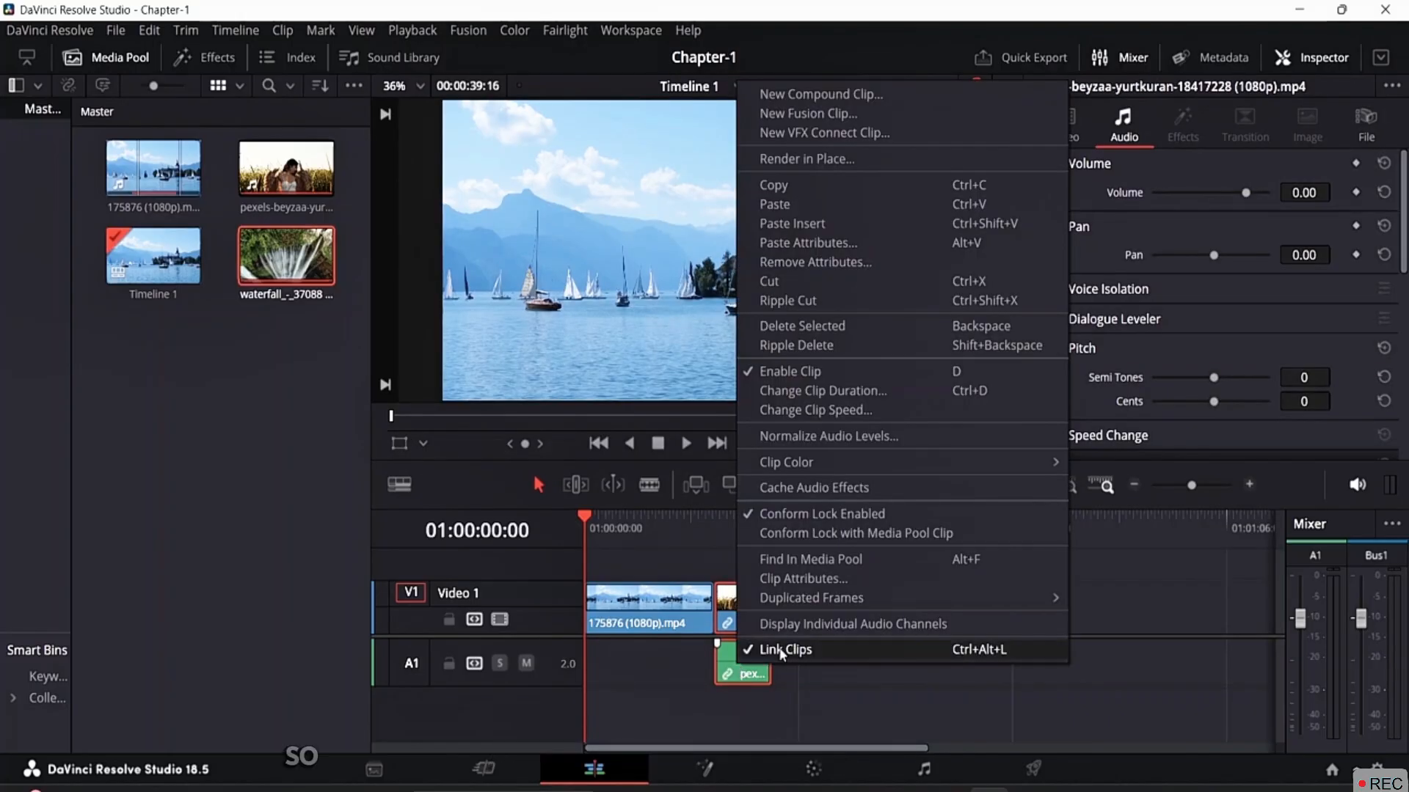
pyautogui.click(782, 650)
pyautogui.click(811, 683)
# Cut the unlinked audio of the woman-in-the-field clip from track A1, keeping its video
pyautogui.click(756, 672)
pyautogui.rightClick(756, 669)
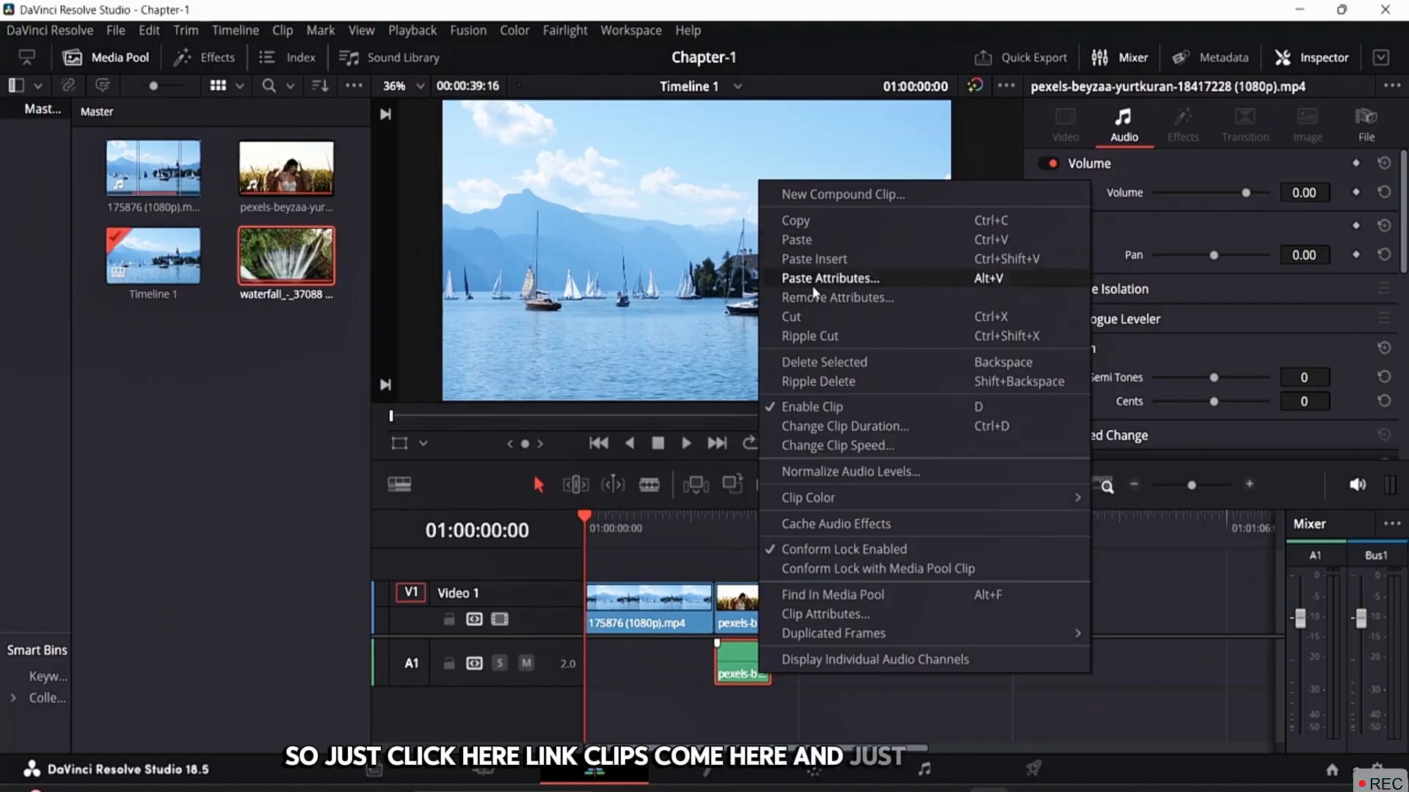
pyautogui.click(810, 315)
pyautogui.click(730, 623)
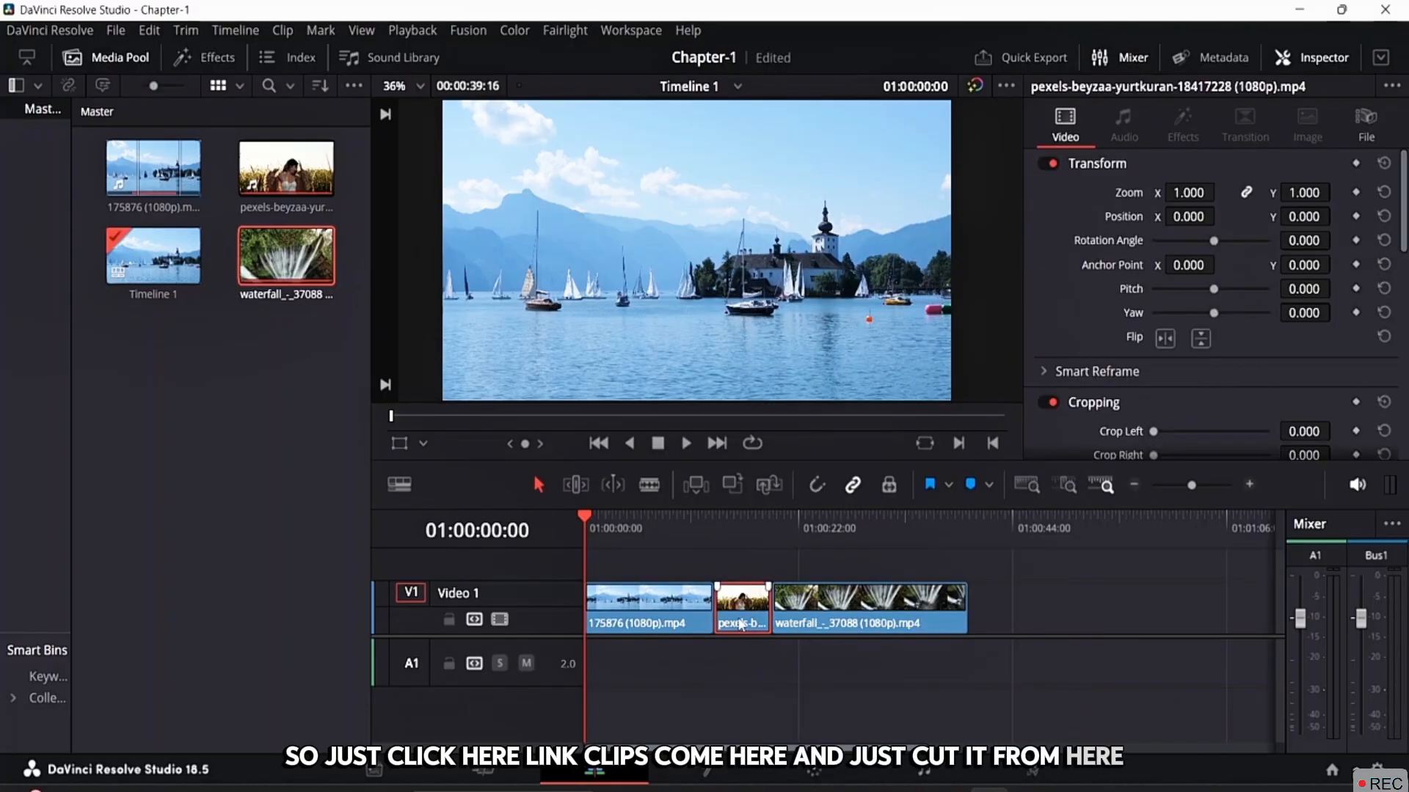
pyautogui.click(690, 621)
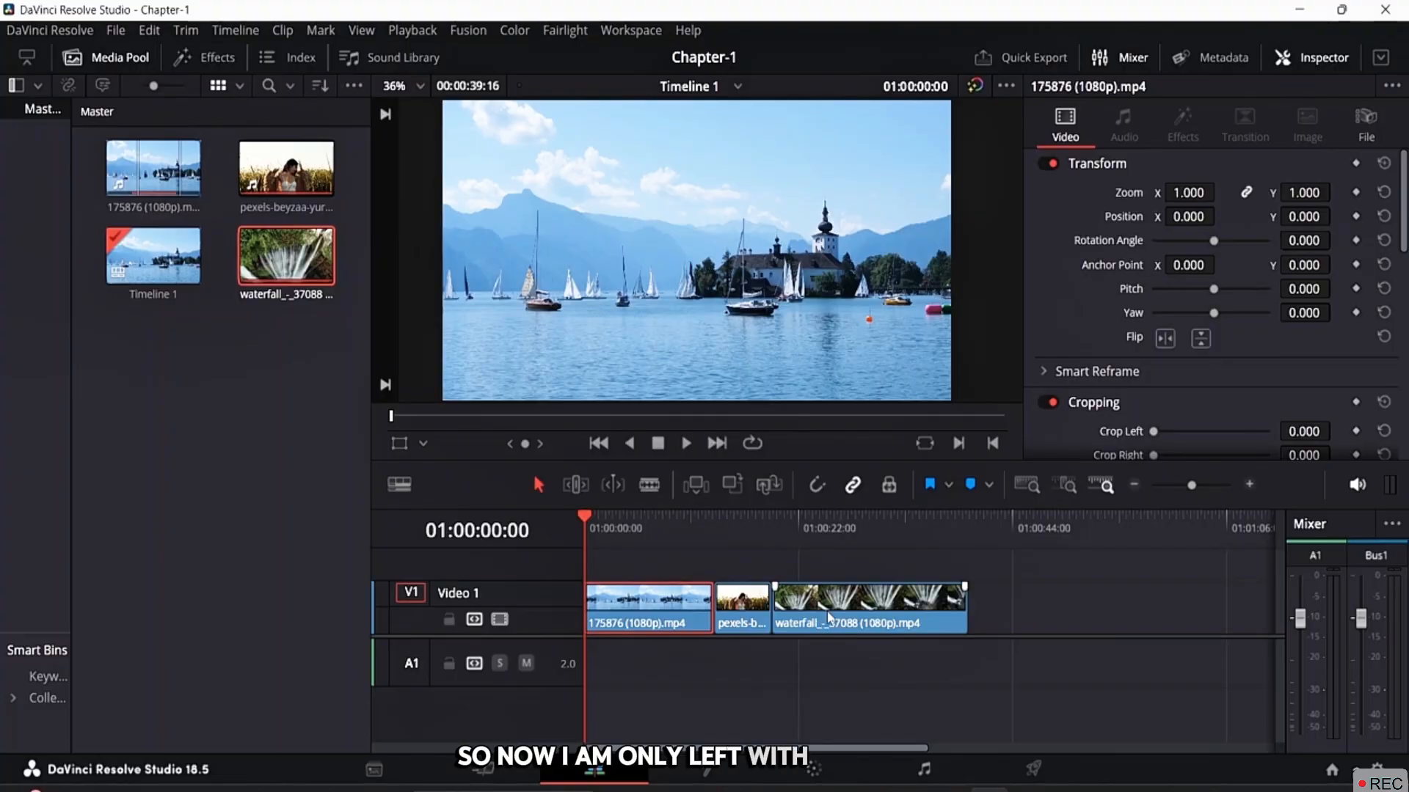
# On the Media page, import drive-breakbeat-173062.mp3 from the Audios folder of the media storage into the Master bin
pyautogui.click(262, 430)
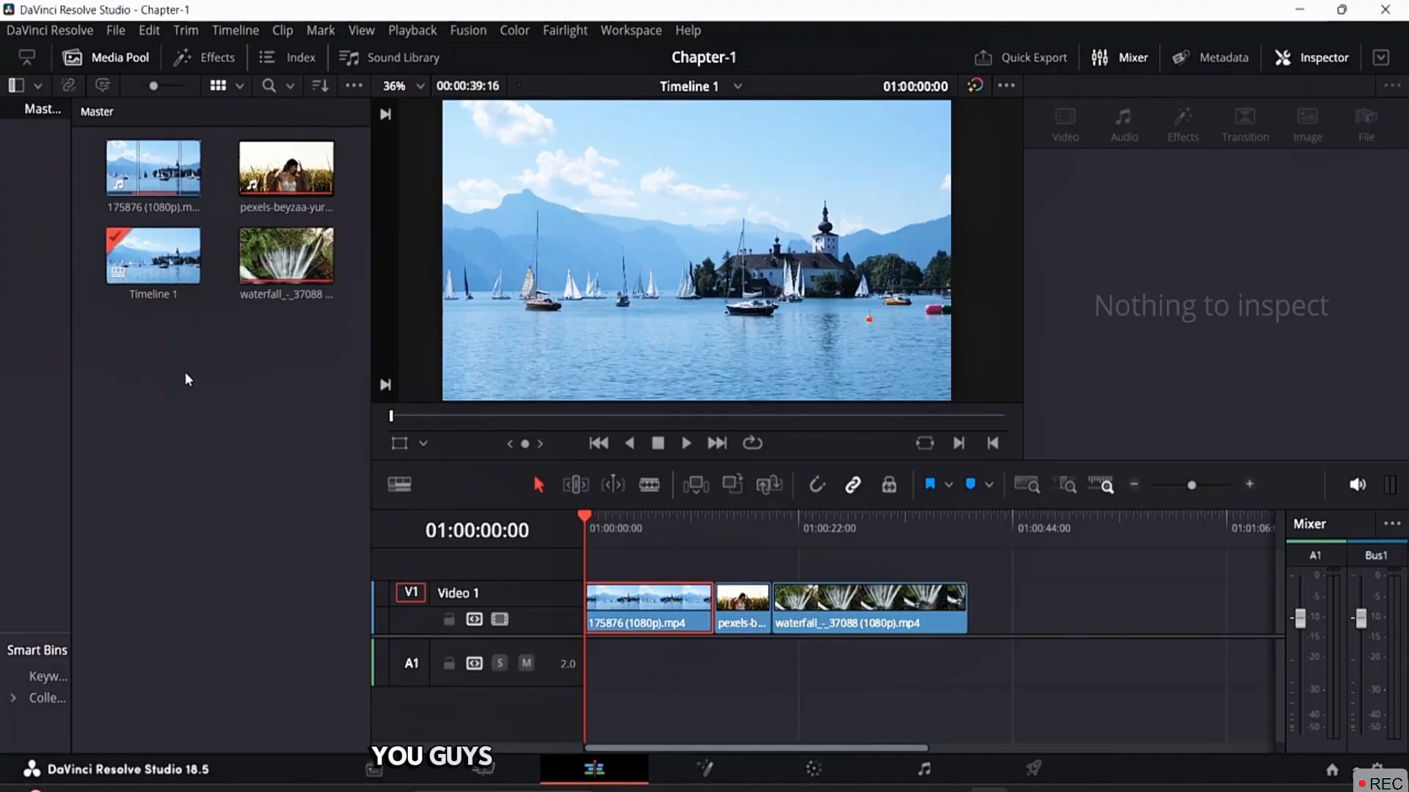
pyautogui.click(286, 255)
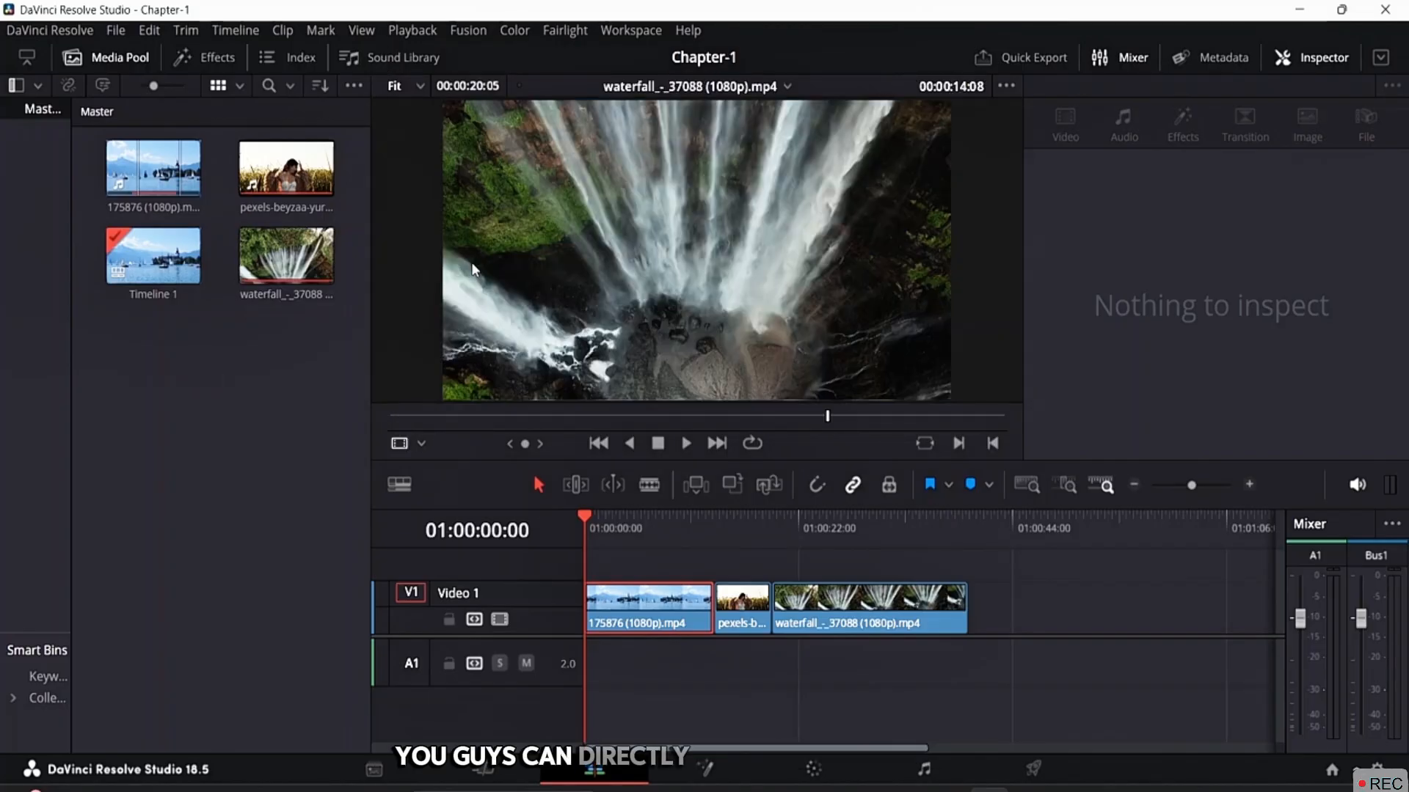
pyautogui.click(373, 767)
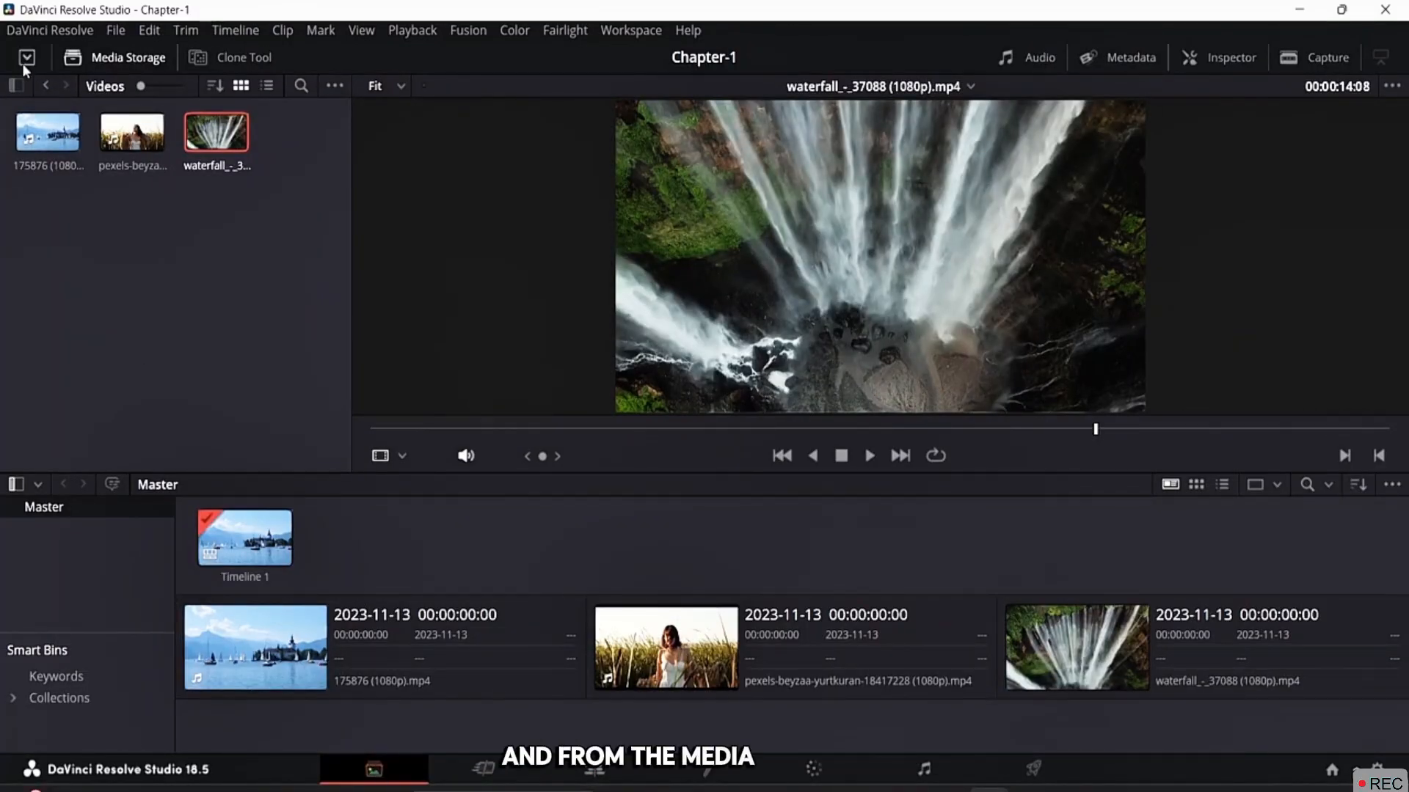
pyautogui.click(16, 86)
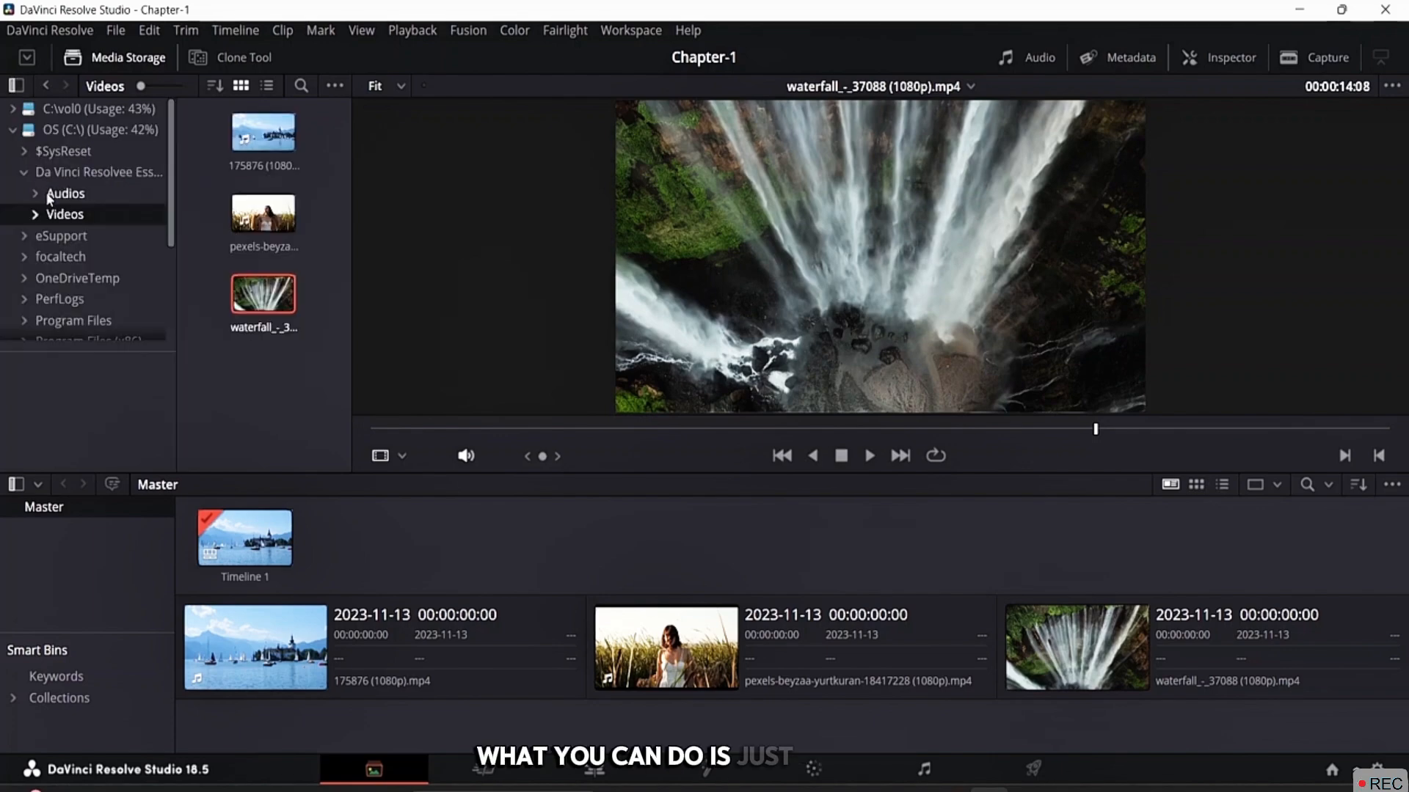
pyautogui.click(70, 195)
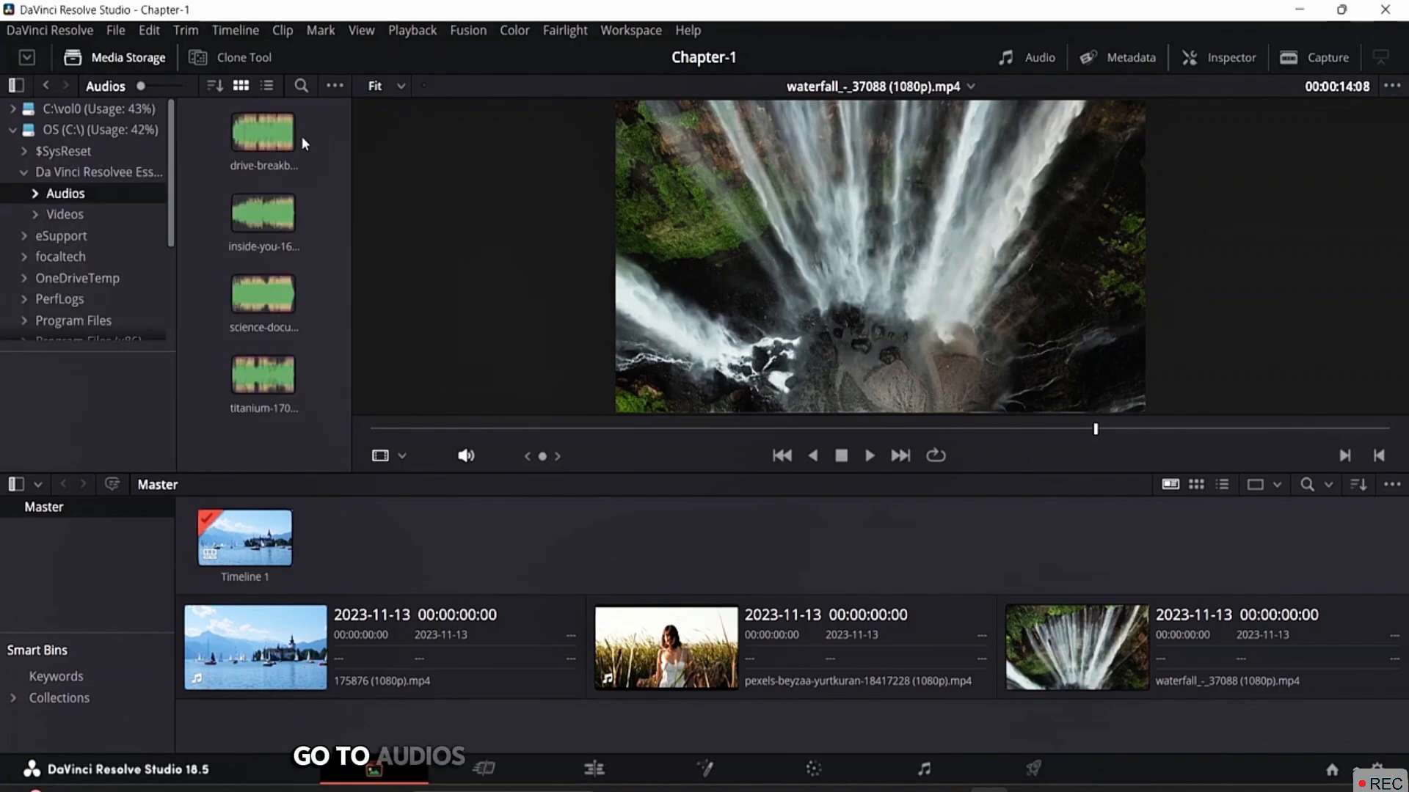
pyautogui.click(261, 136)
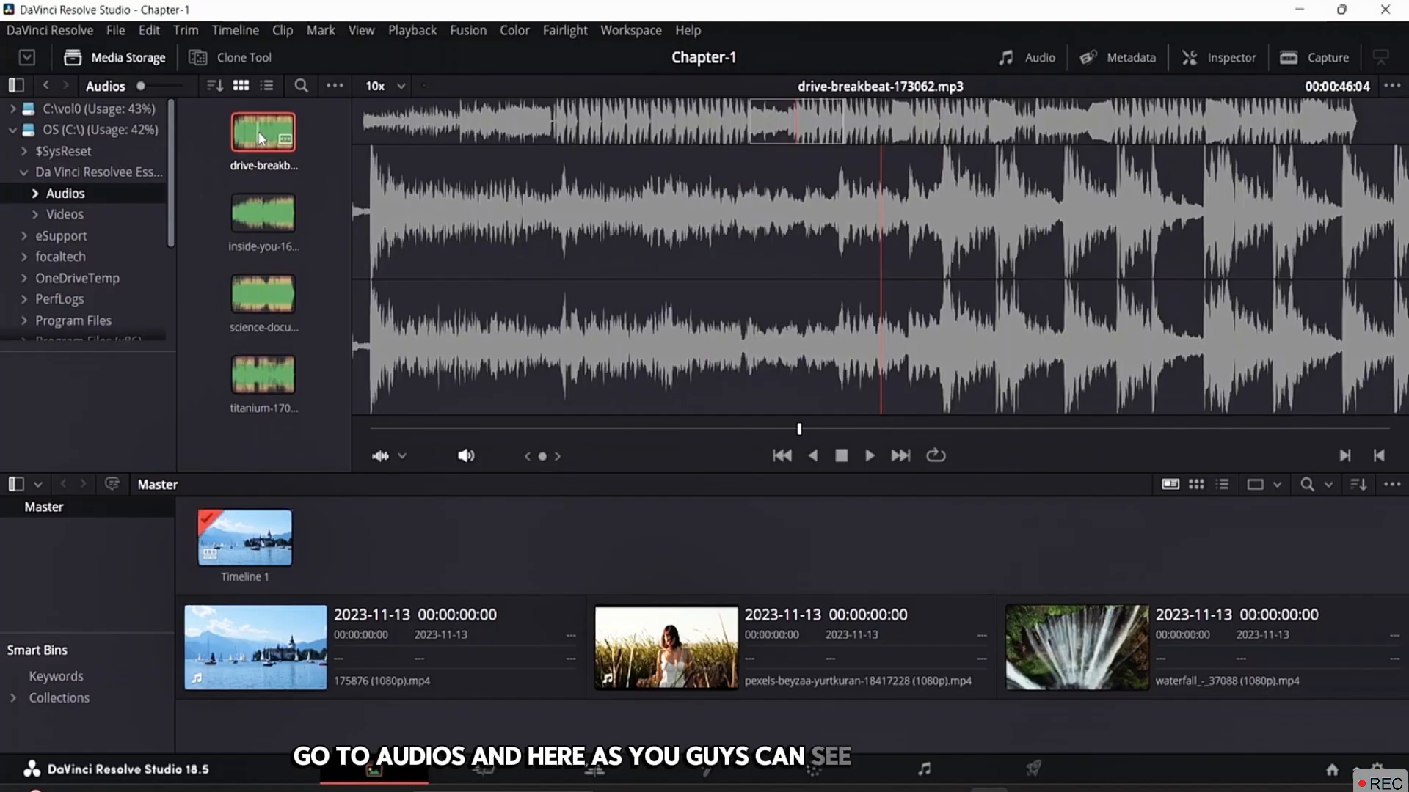
pyautogui.moveTo(261, 144); pyautogui.dragTo(252, 748)
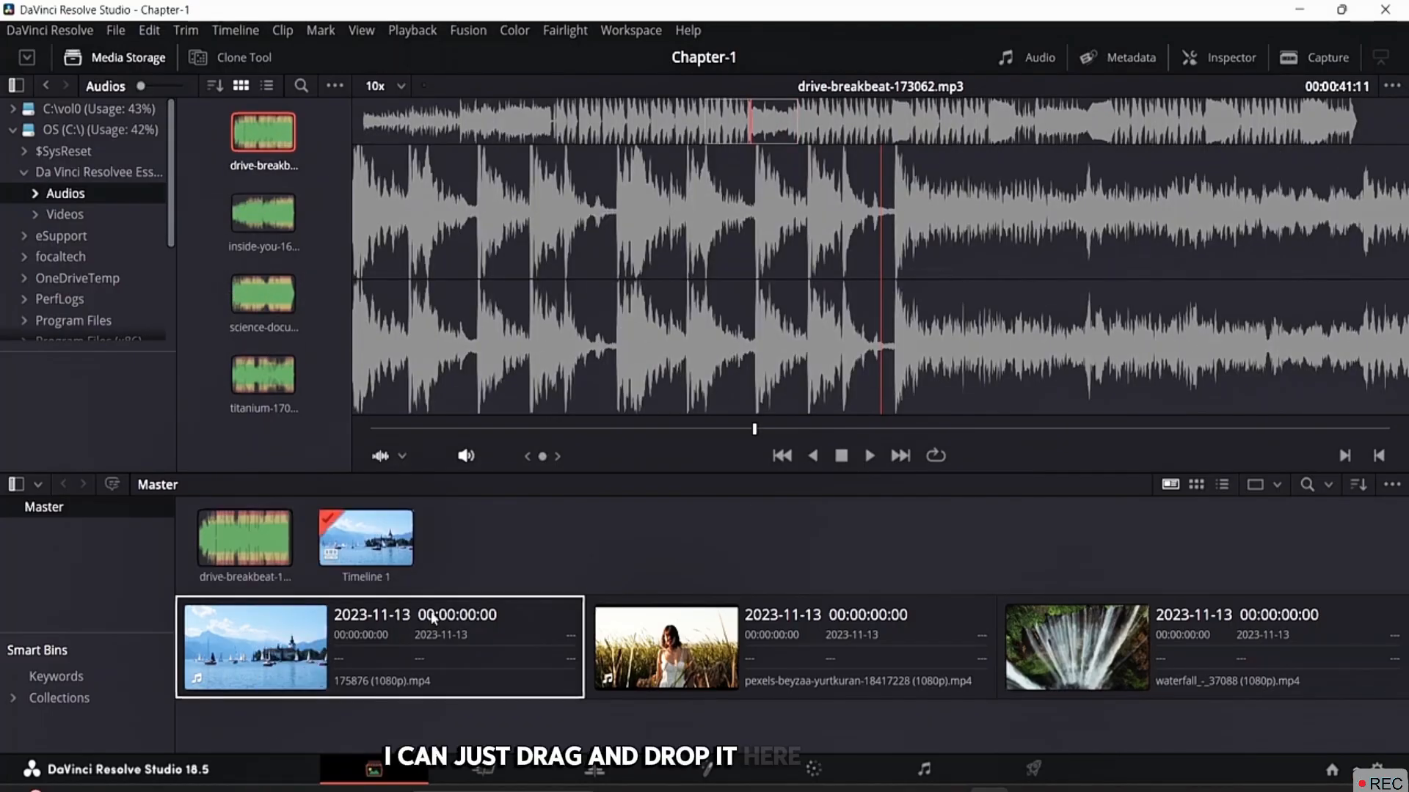
pyautogui.click(250, 551)
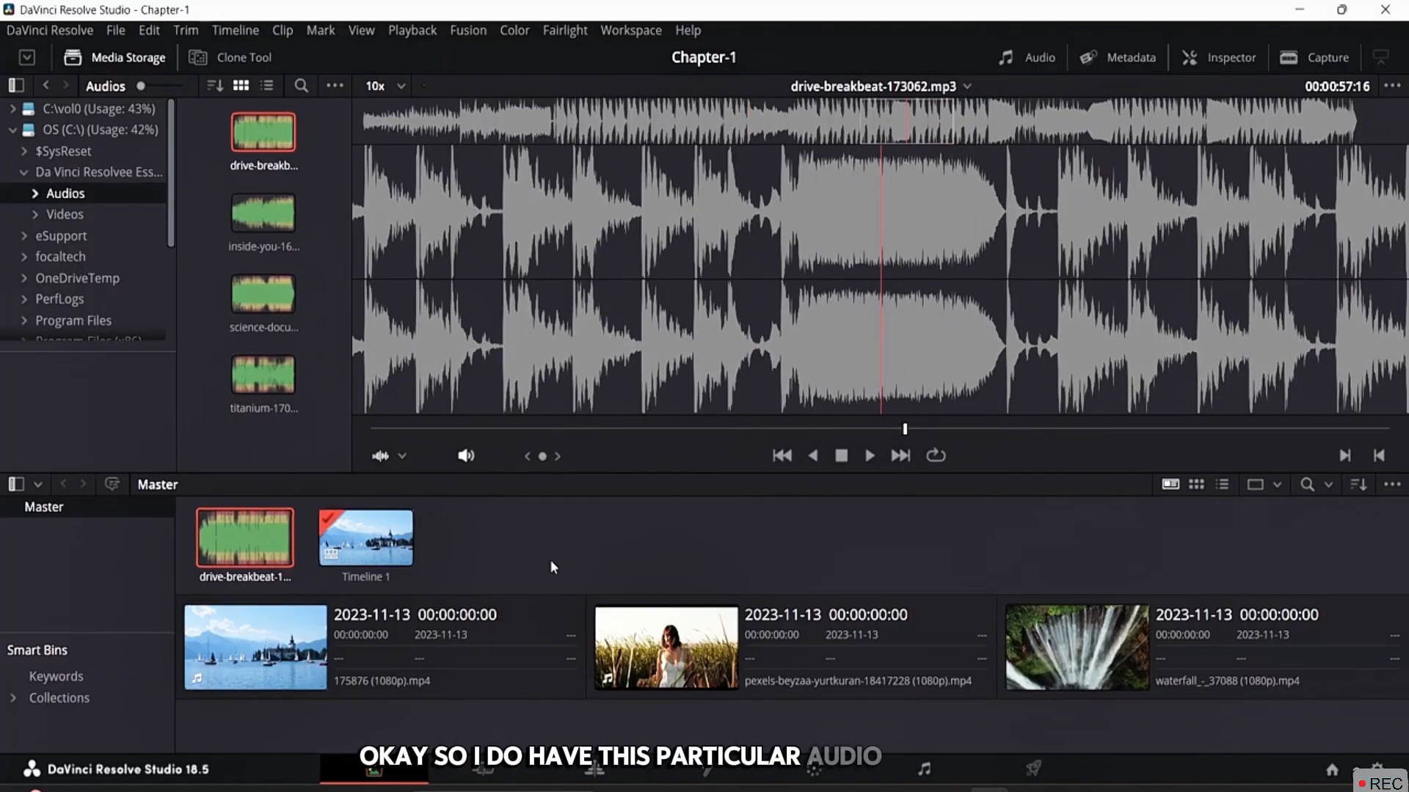
# Back on the Edit page, place drive-breakbeat-173062.mp3 on track A1, aligned with the start of the timeline
pyautogui.click(596, 767)
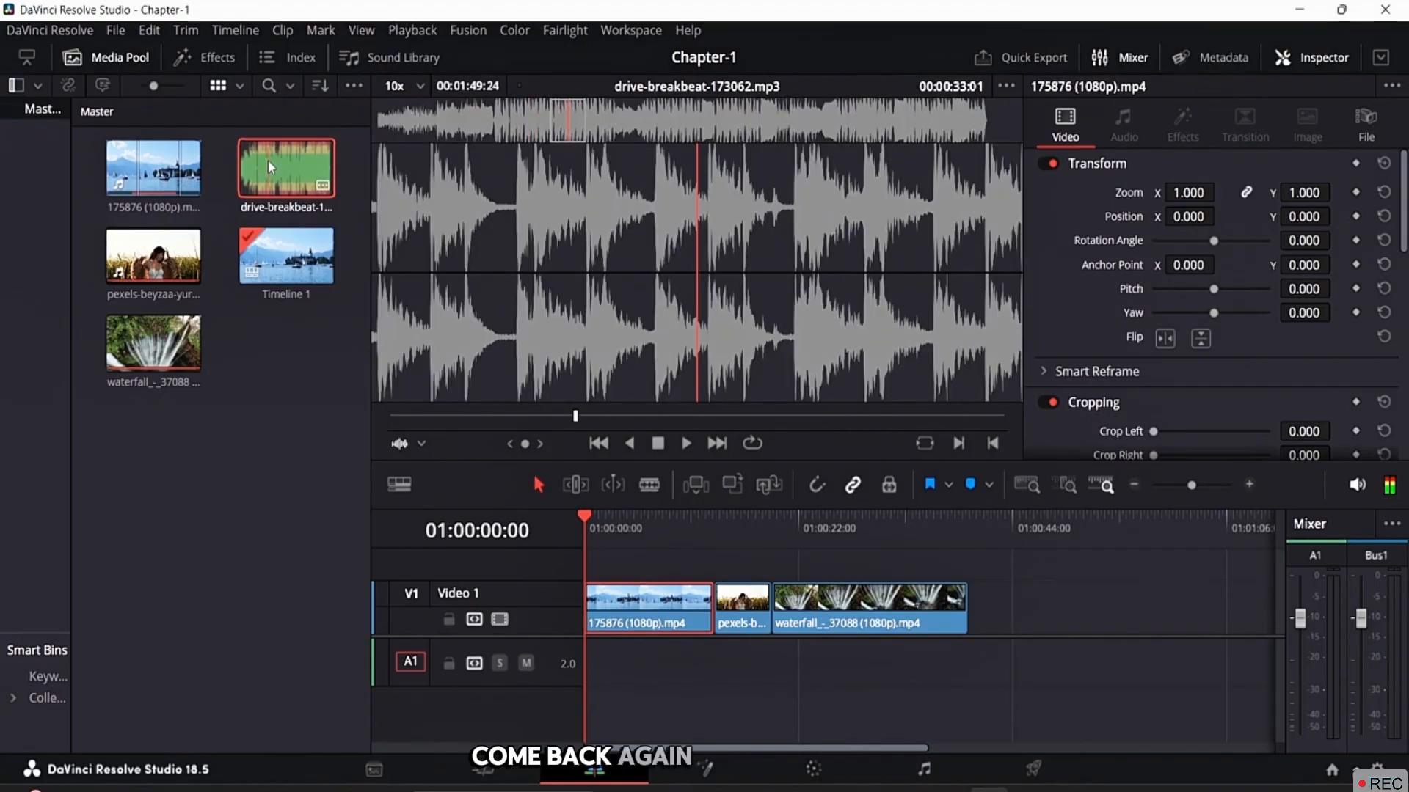
pyautogui.moveTo(289, 187); pyautogui.dragTo(589, 668)
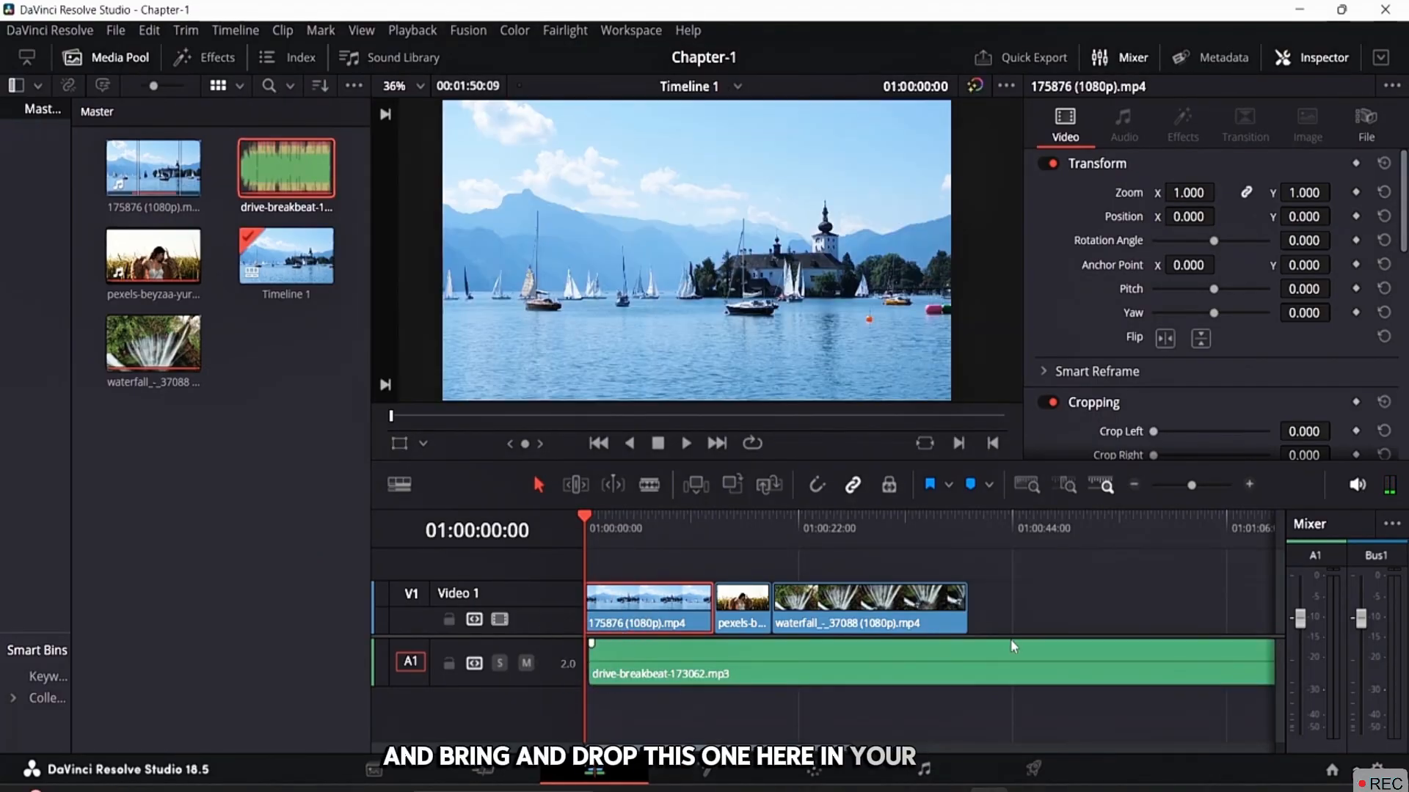
pyautogui.click(900, 667)
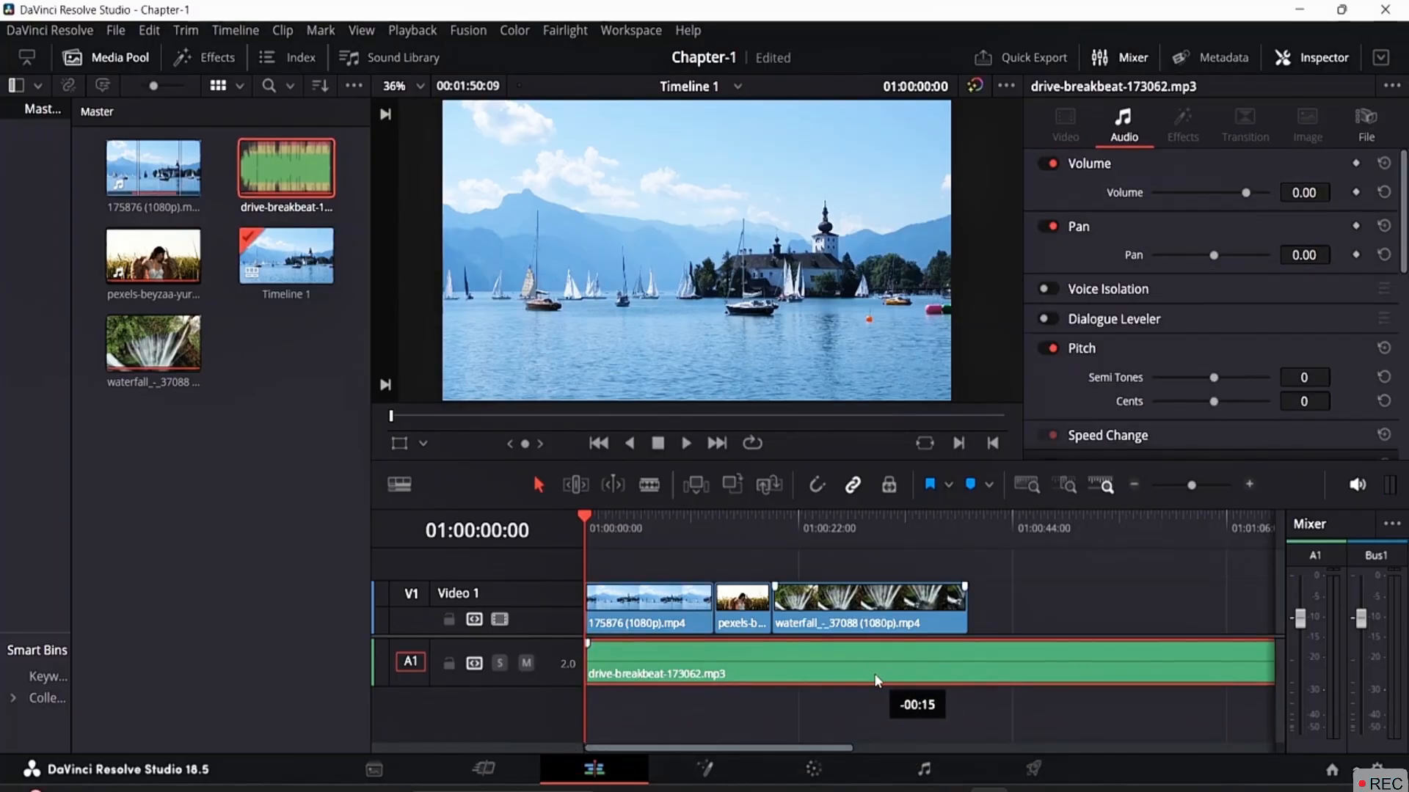
# Enable snapping and split the drive-breakbeat audio with the Blade tool at the end of the waterfall clip
pyautogui.moveTo(586, 516); pyautogui.dragTo(976, 576)
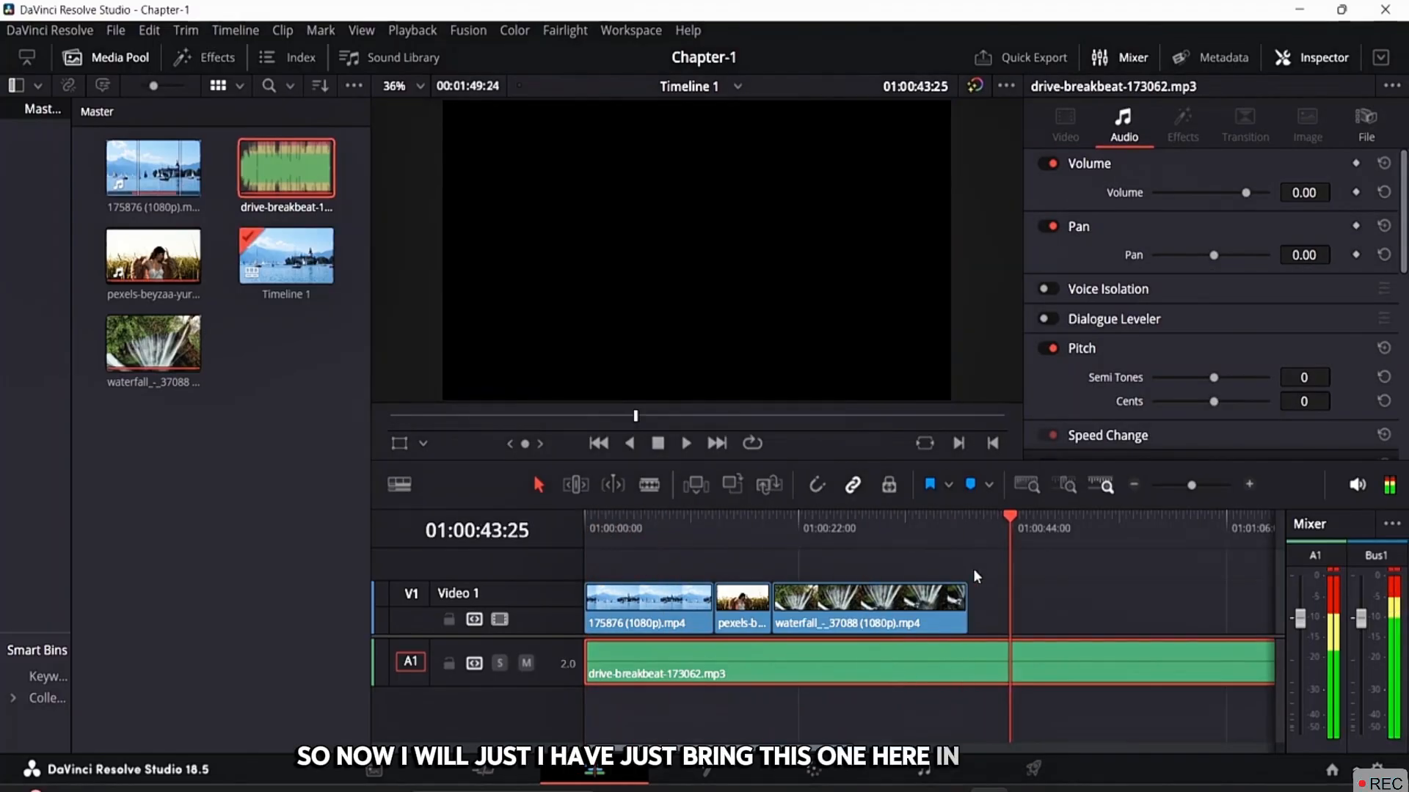
pyautogui.click(649, 485)
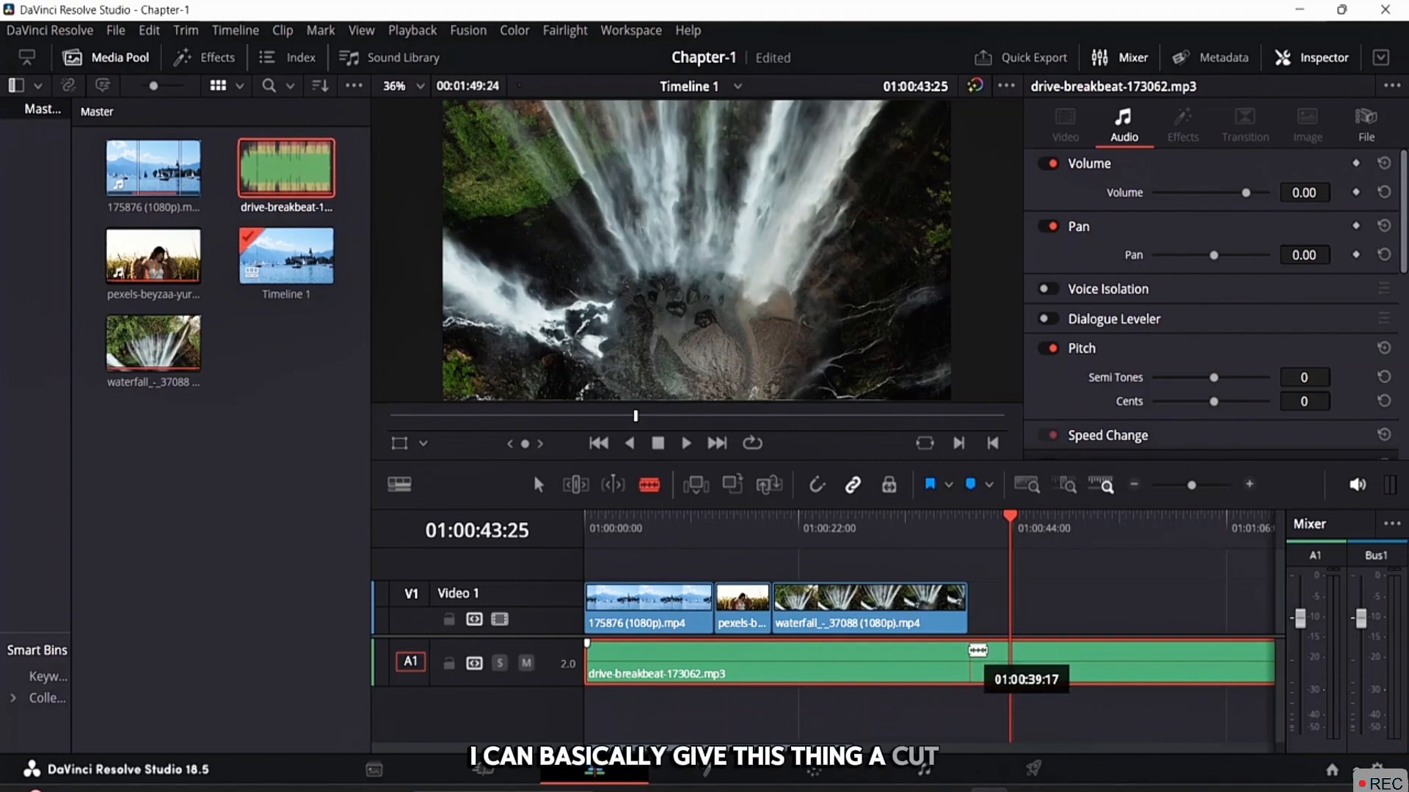
pyautogui.click(816, 485)
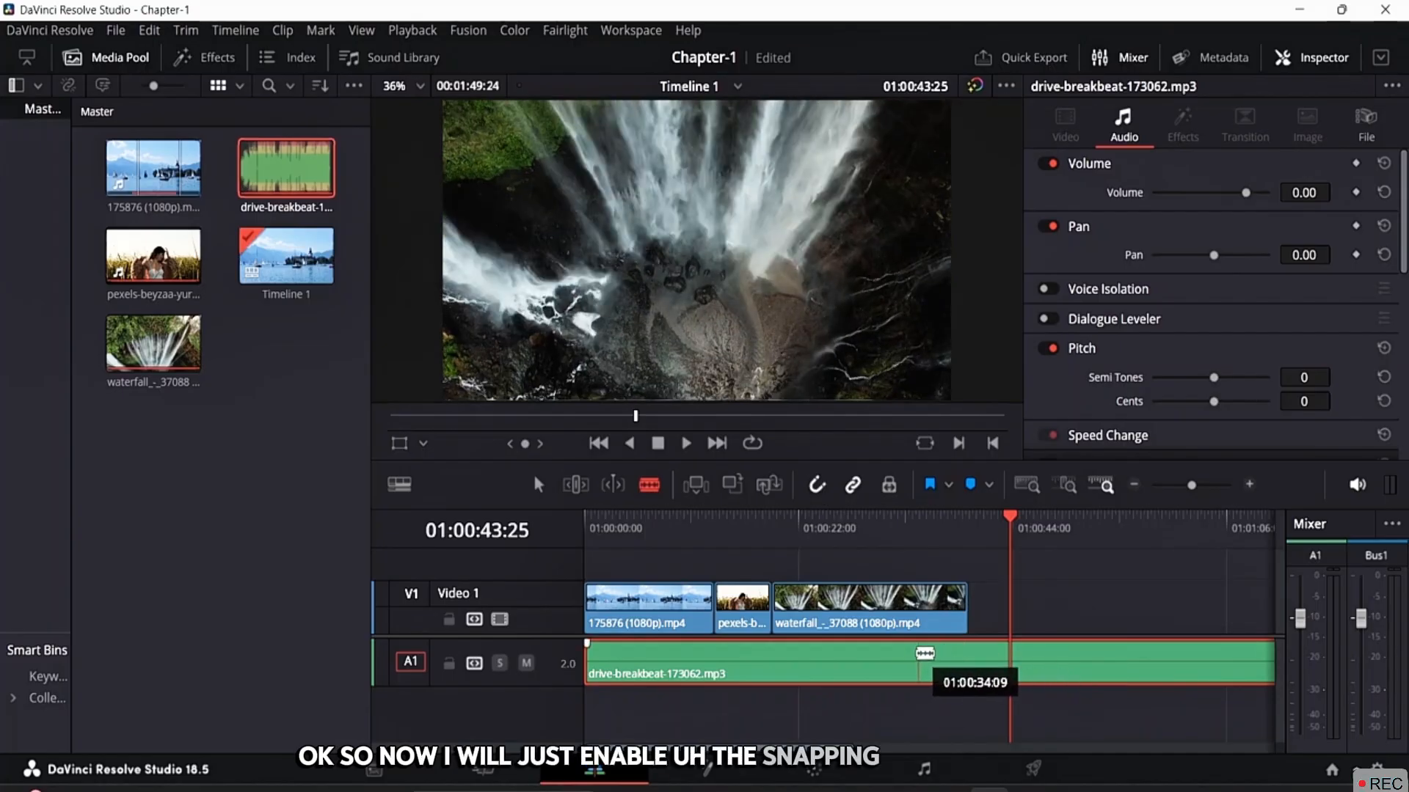
pyautogui.click(975, 662)
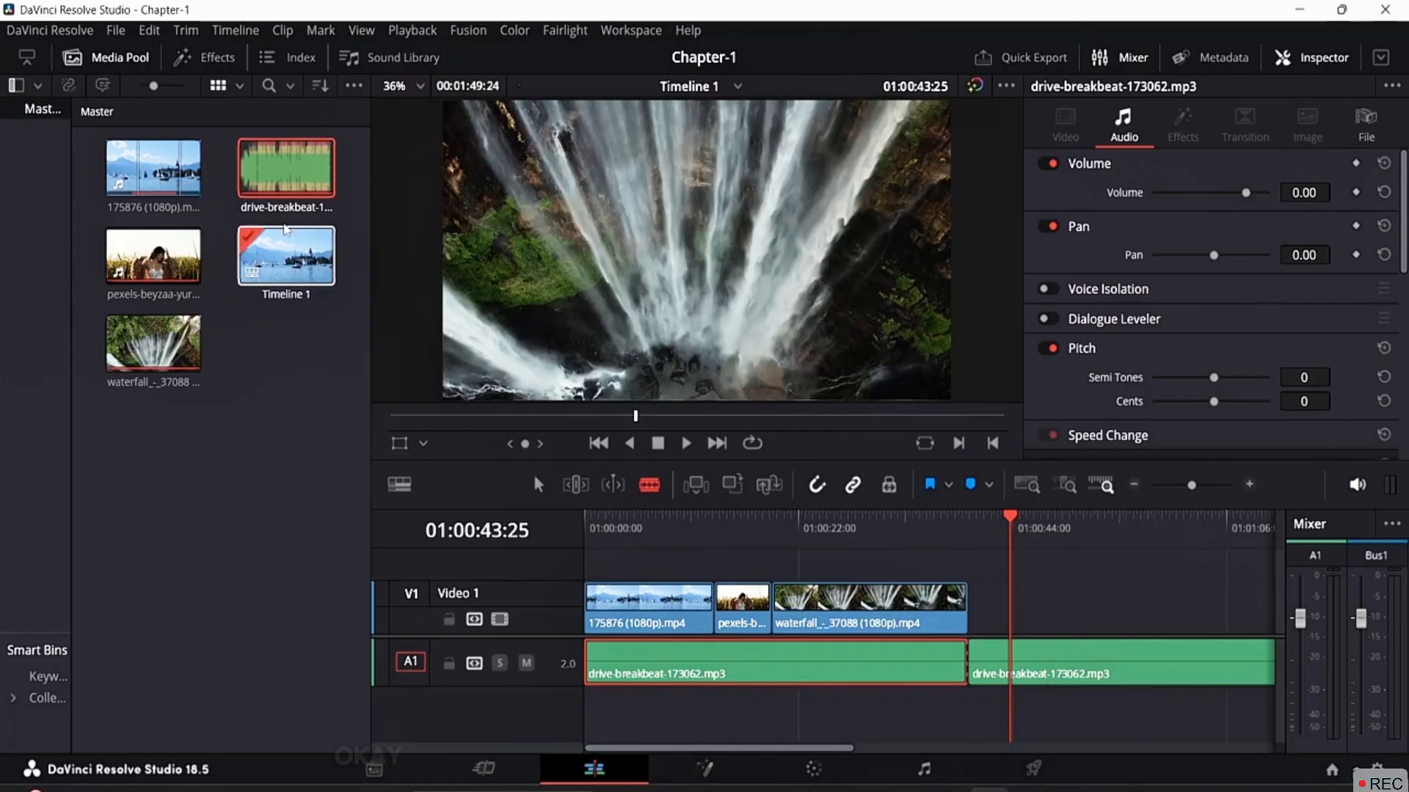
# Delete the part of the drive-breakbeat audio beyond the waterfall clip and return the playhead to the timeline start
pyautogui.click(537, 484)
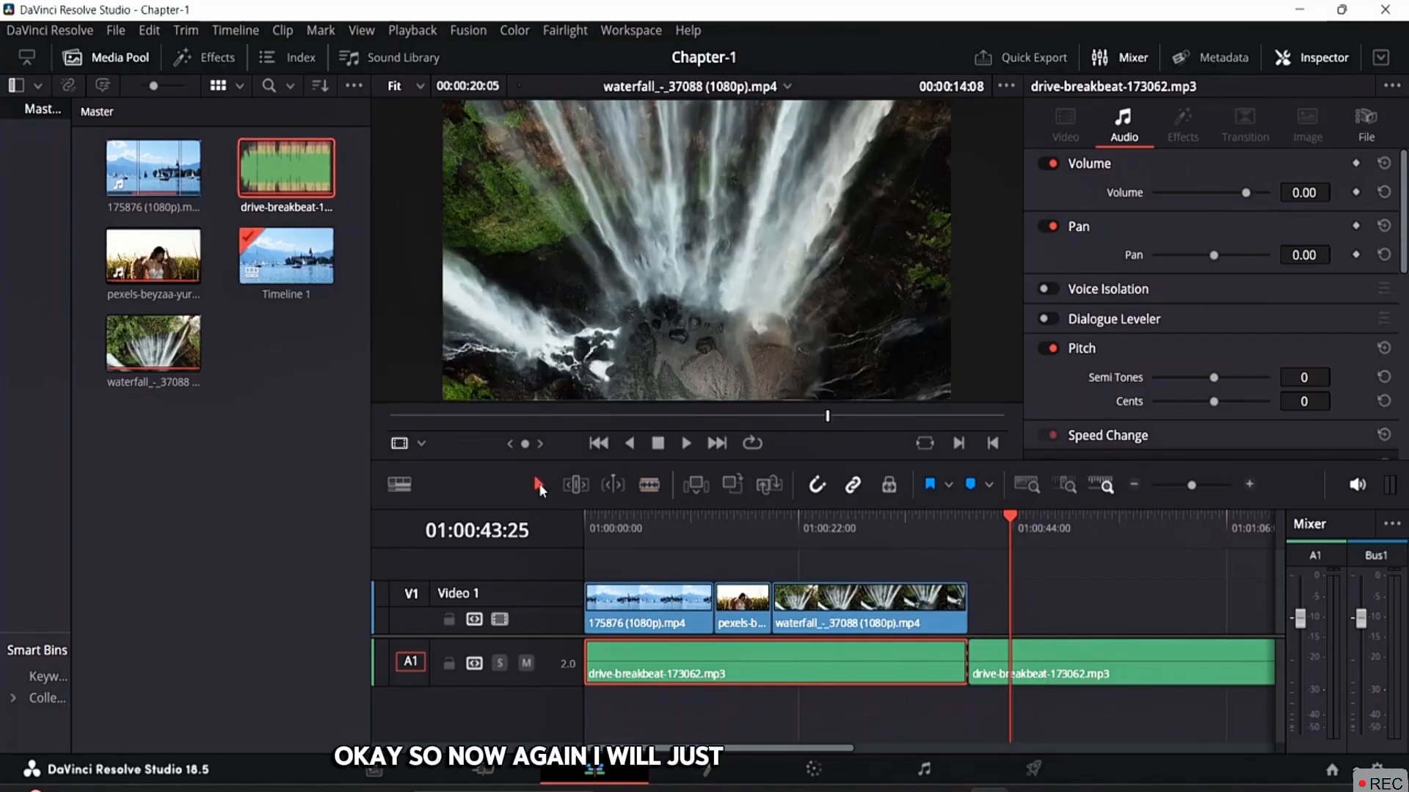
pyautogui.click(1105, 675)
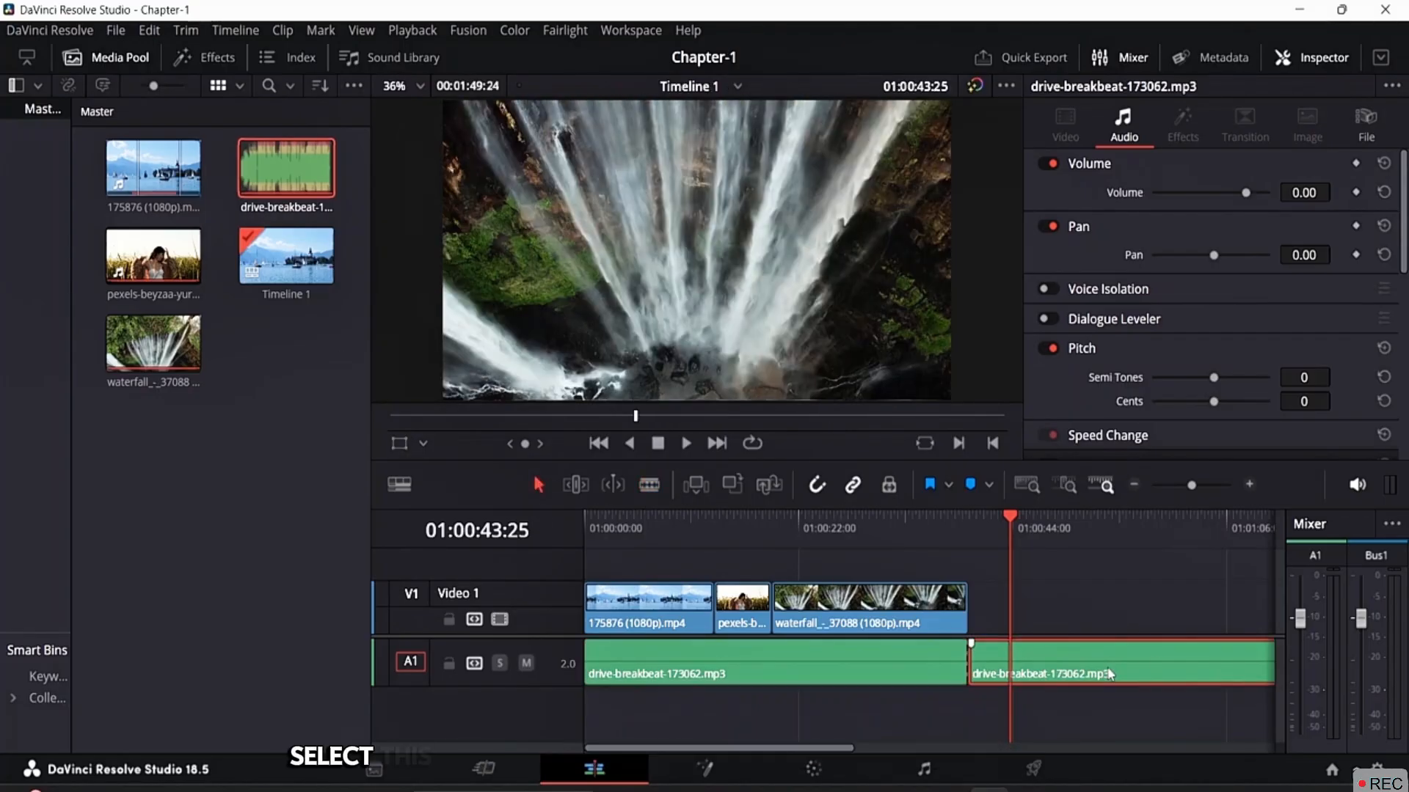
pyautogui.press('Delete')
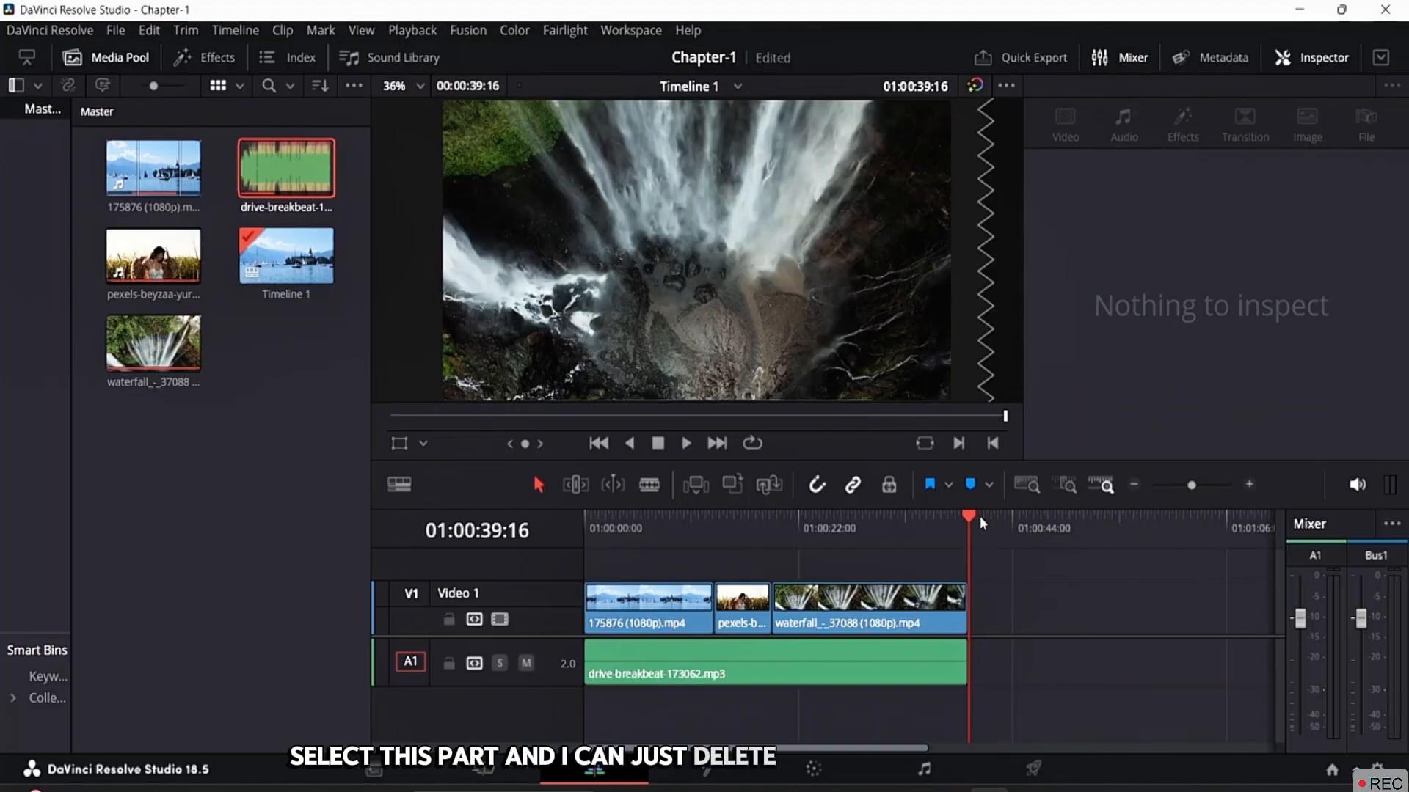
pyautogui.moveTo(954, 514); pyautogui.dragTo(969, 551)
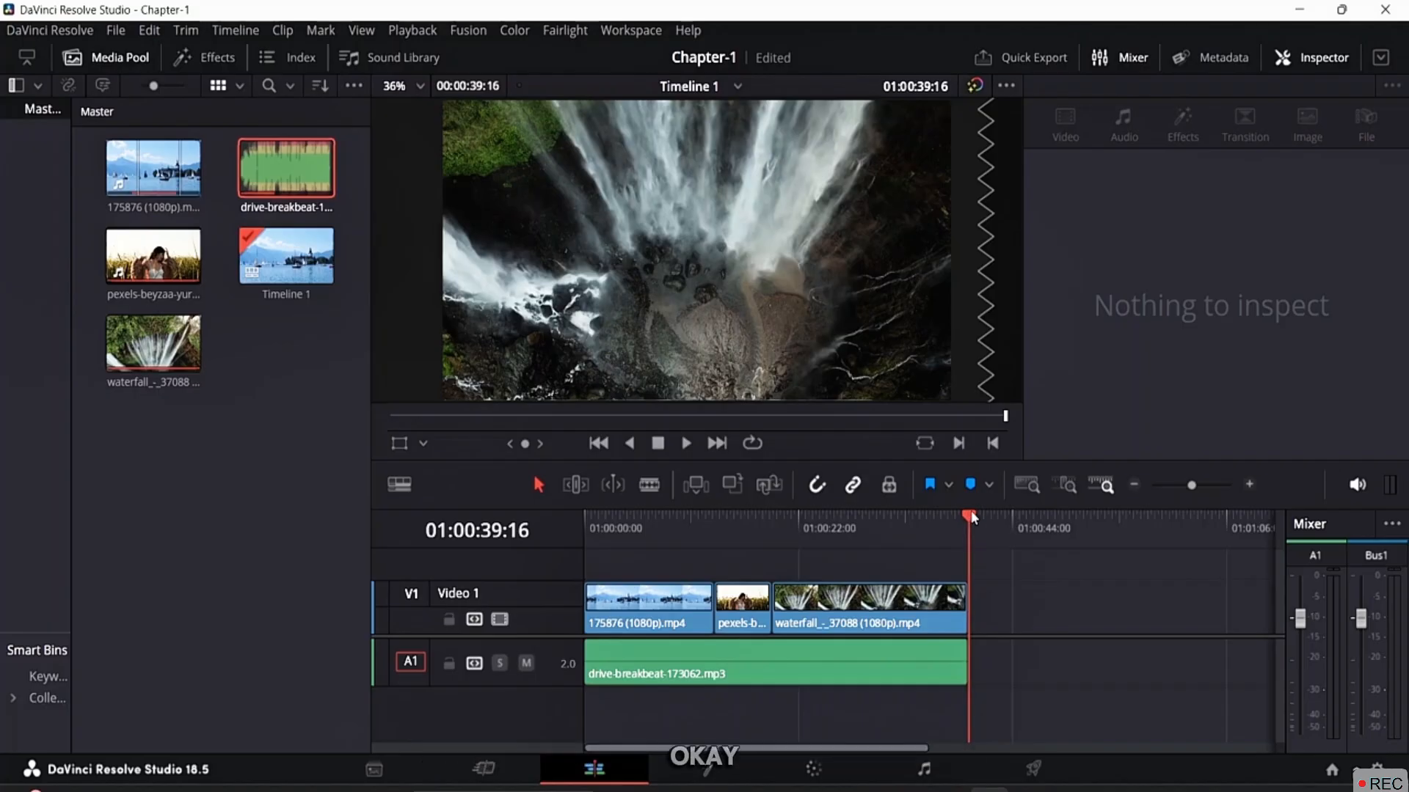
pyautogui.moveTo(972, 517); pyautogui.dragTo(558, 488)
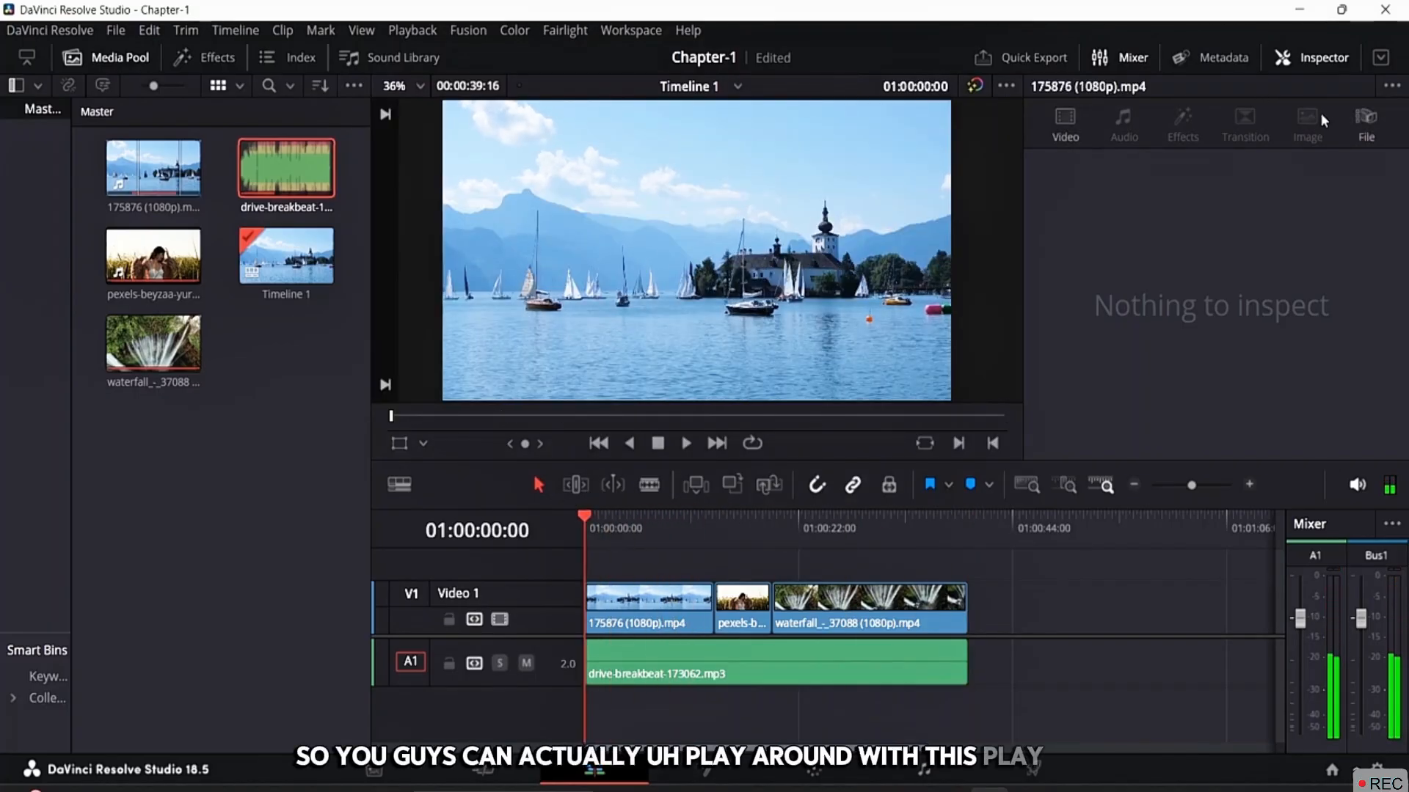
# Examine the workspace options for switching between pages, and open the Fusion page for the sailboat clip
pyautogui.click(630, 31)
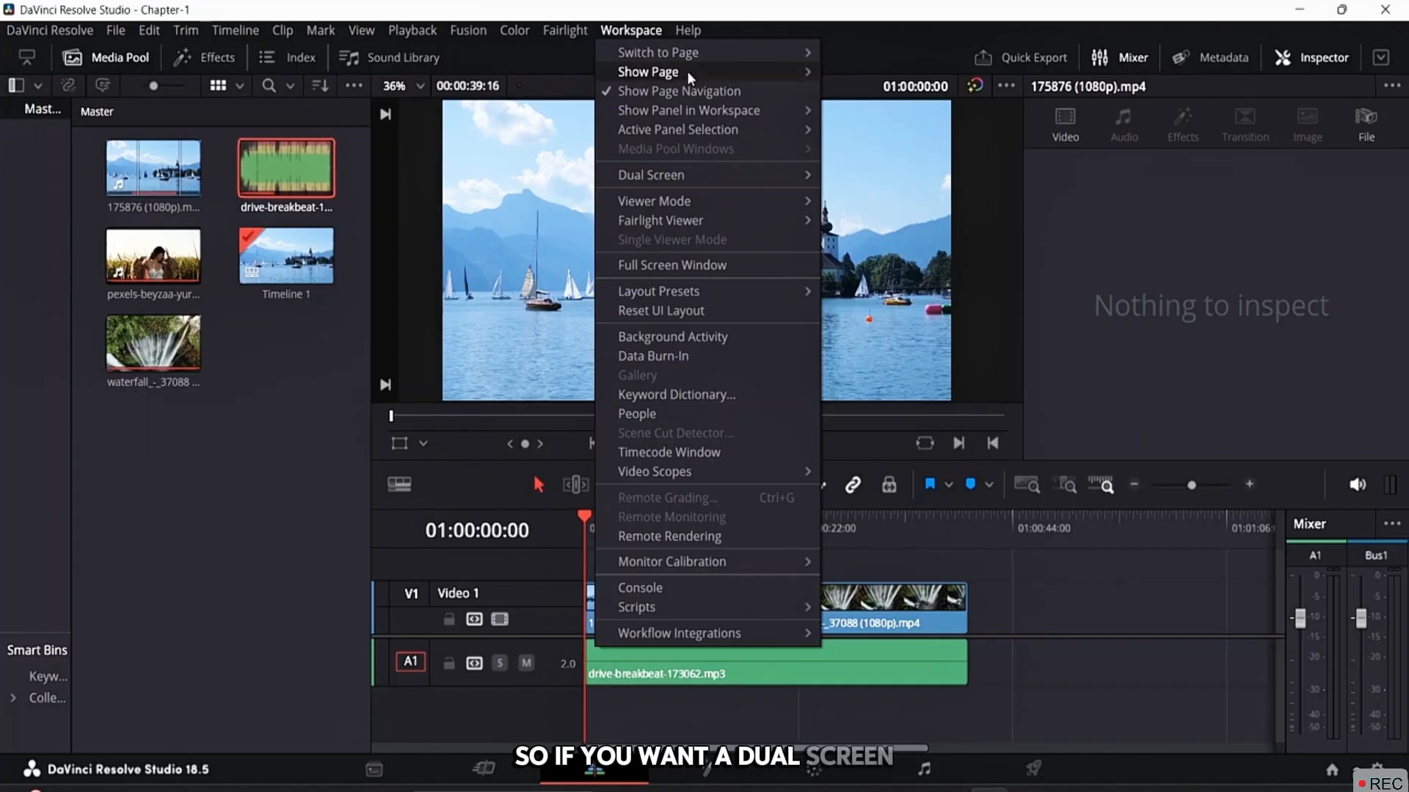
pyautogui.moveTo(691, 54)
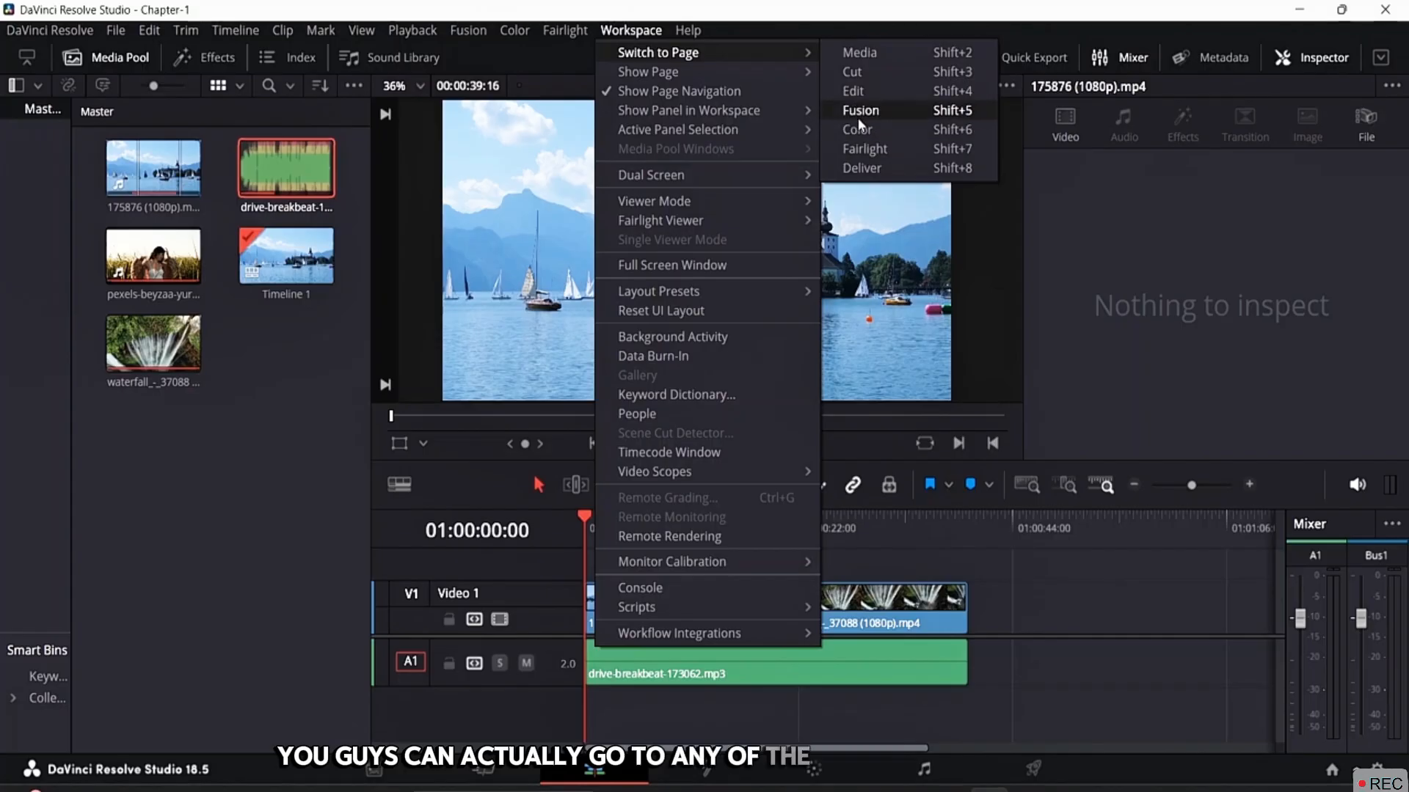
pyautogui.click(1067, 412)
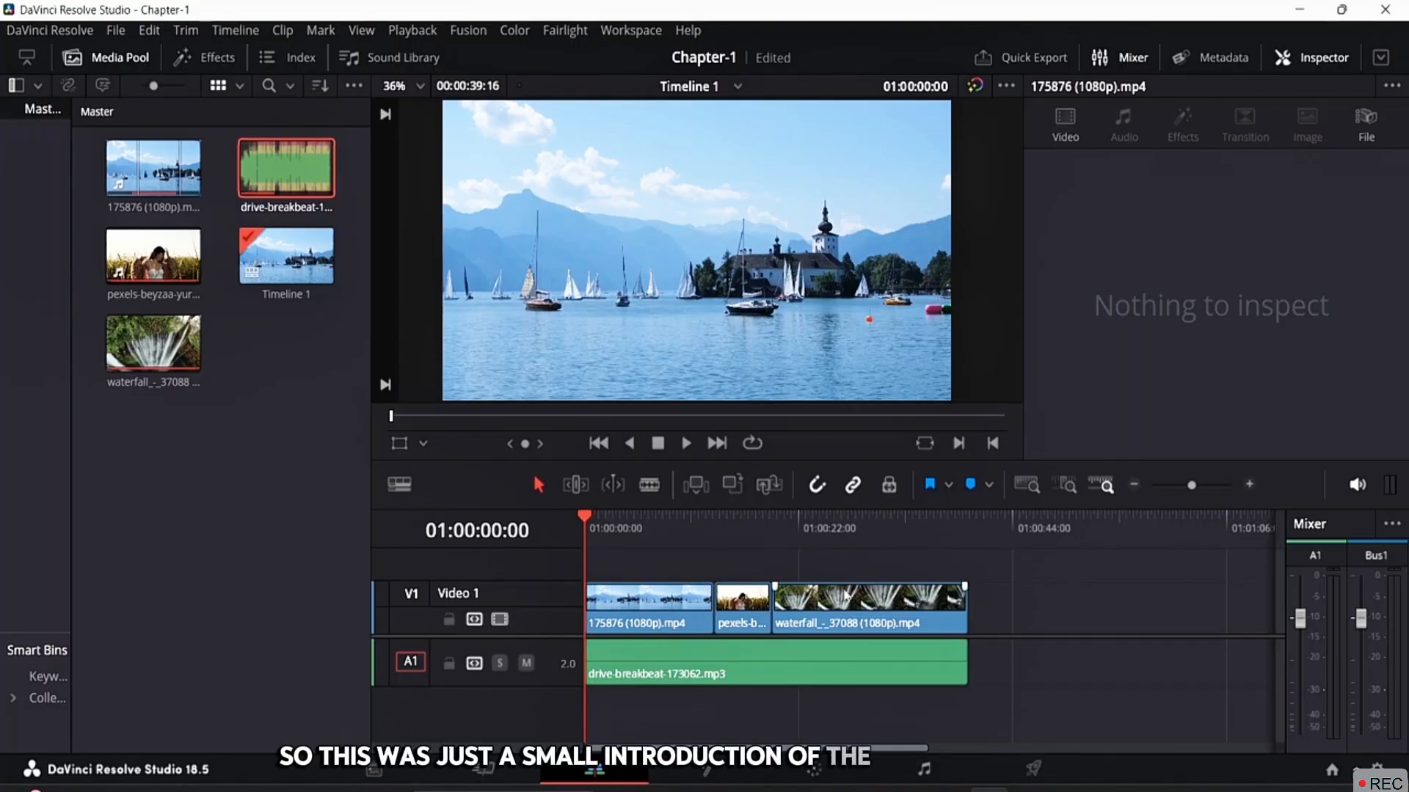
pyautogui.click(704, 772)
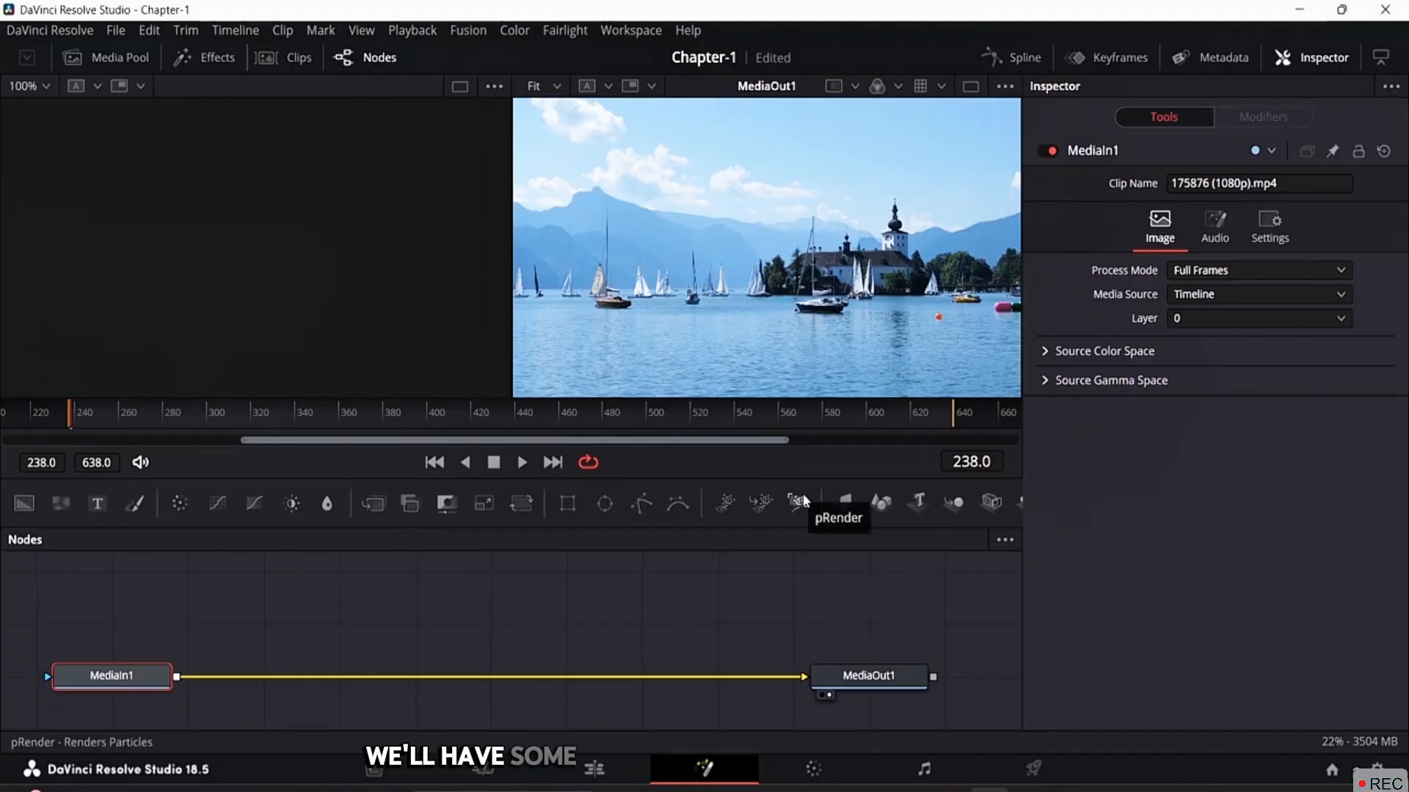
# On the Color page, add a point near the middle of the sailboat clip's custom curve and raise it slightly
pyautogui.click(814, 769)
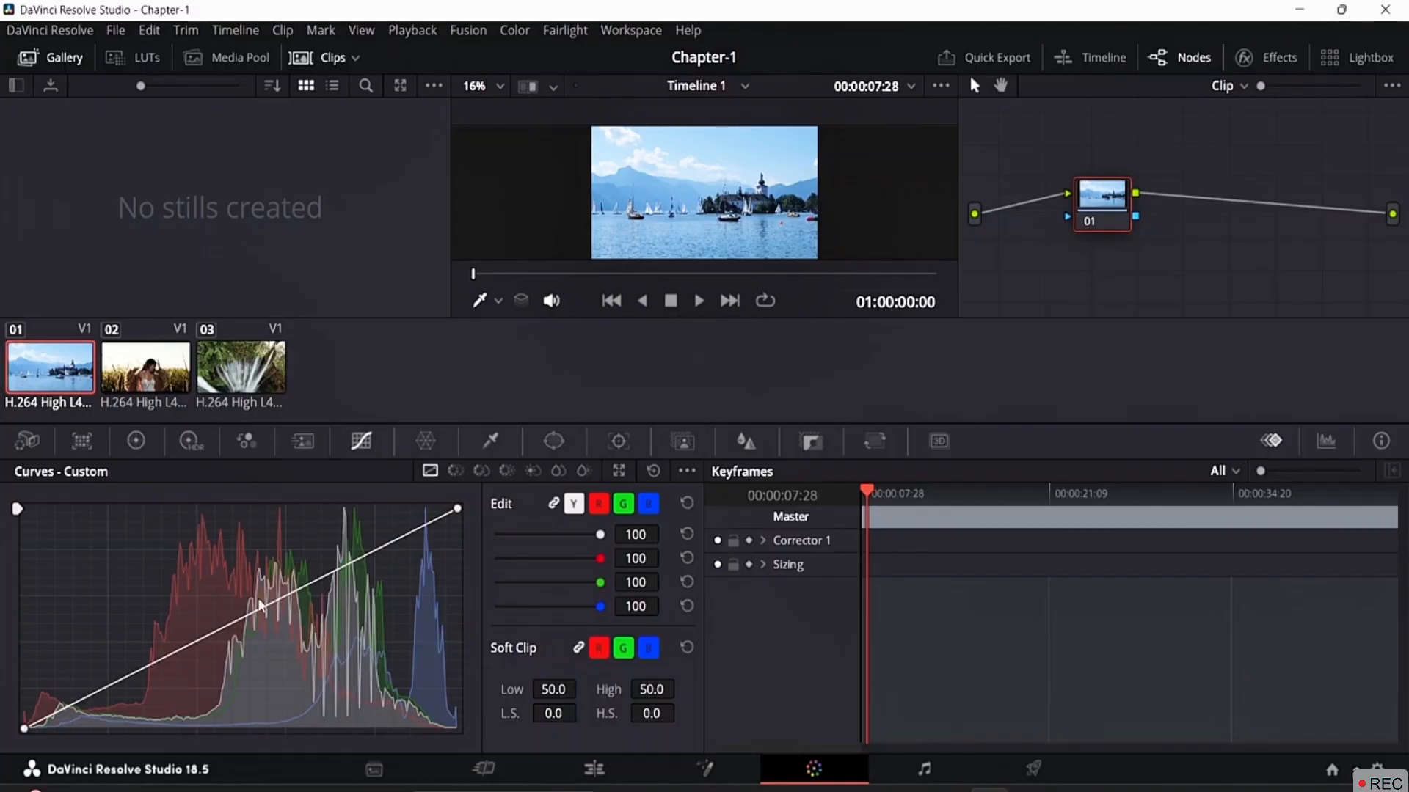
pyautogui.moveTo(260, 609)
pyautogui.mouseDown()
pyautogui.moveTo(262, 652)
pyautogui.moveTo(295, 651)
pyautogui.moveTo(324, 606)
pyautogui.moveTo(317, 624)
pyautogui.moveTo(266, 598)
pyautogui.mouseUp()
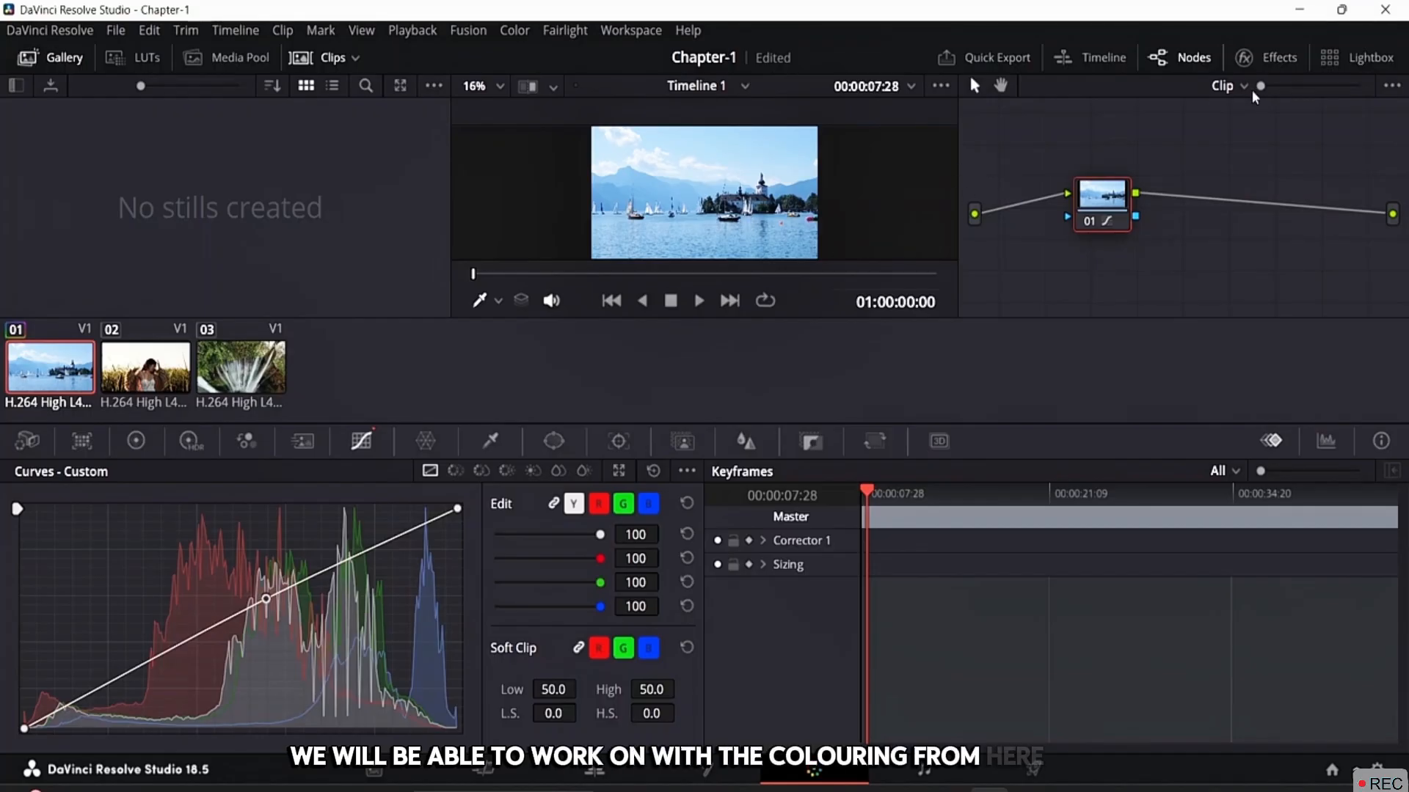
pyautogui.moveTo(1259, 88)
pyautogui.mouseDown()
pyautogui.moveTo(1289, 95)
pyautogui.moveTo(1253, 105)
pyautogui.mouseUp()
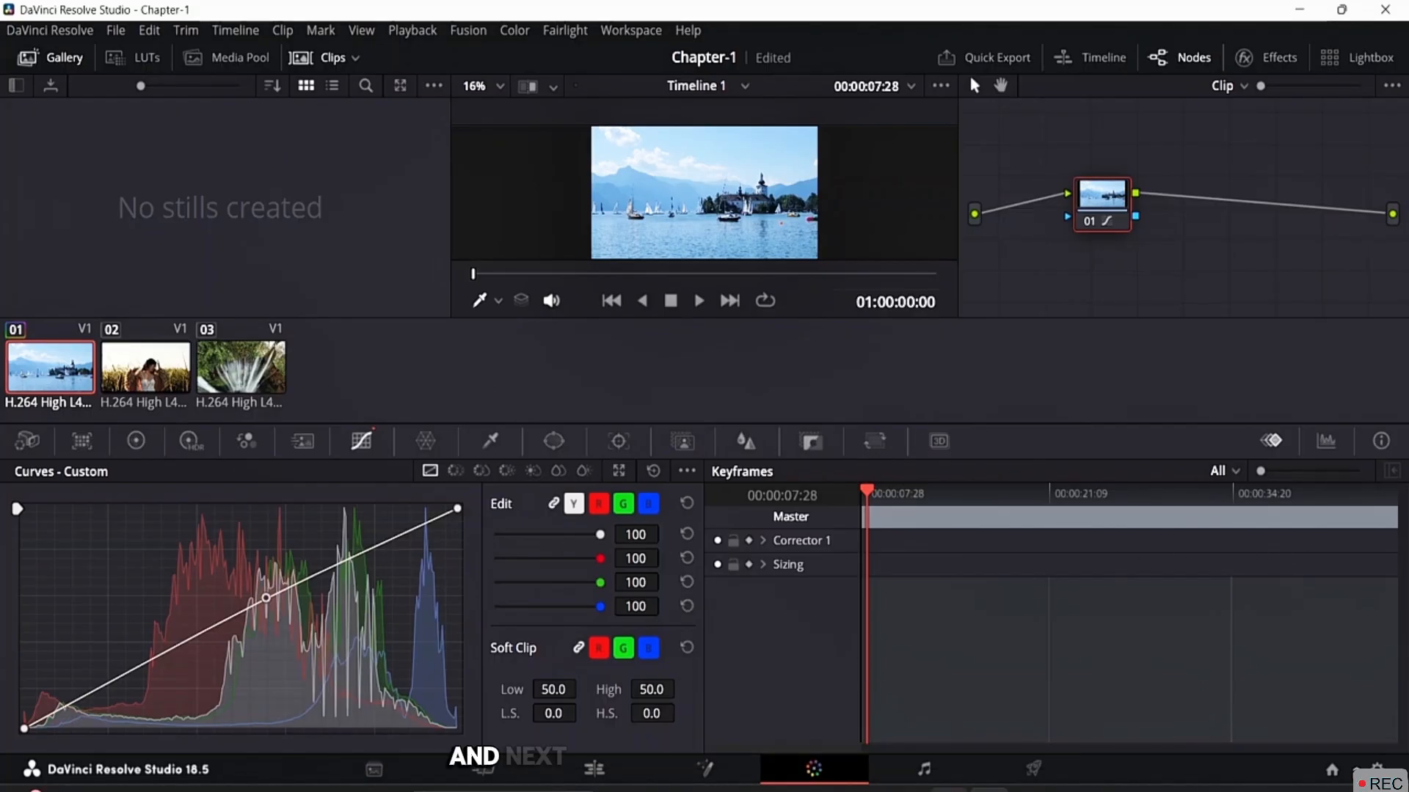
# Switch to the Fairlight page to view the timeline's audio tracks
pyautogui.click(926, 776)
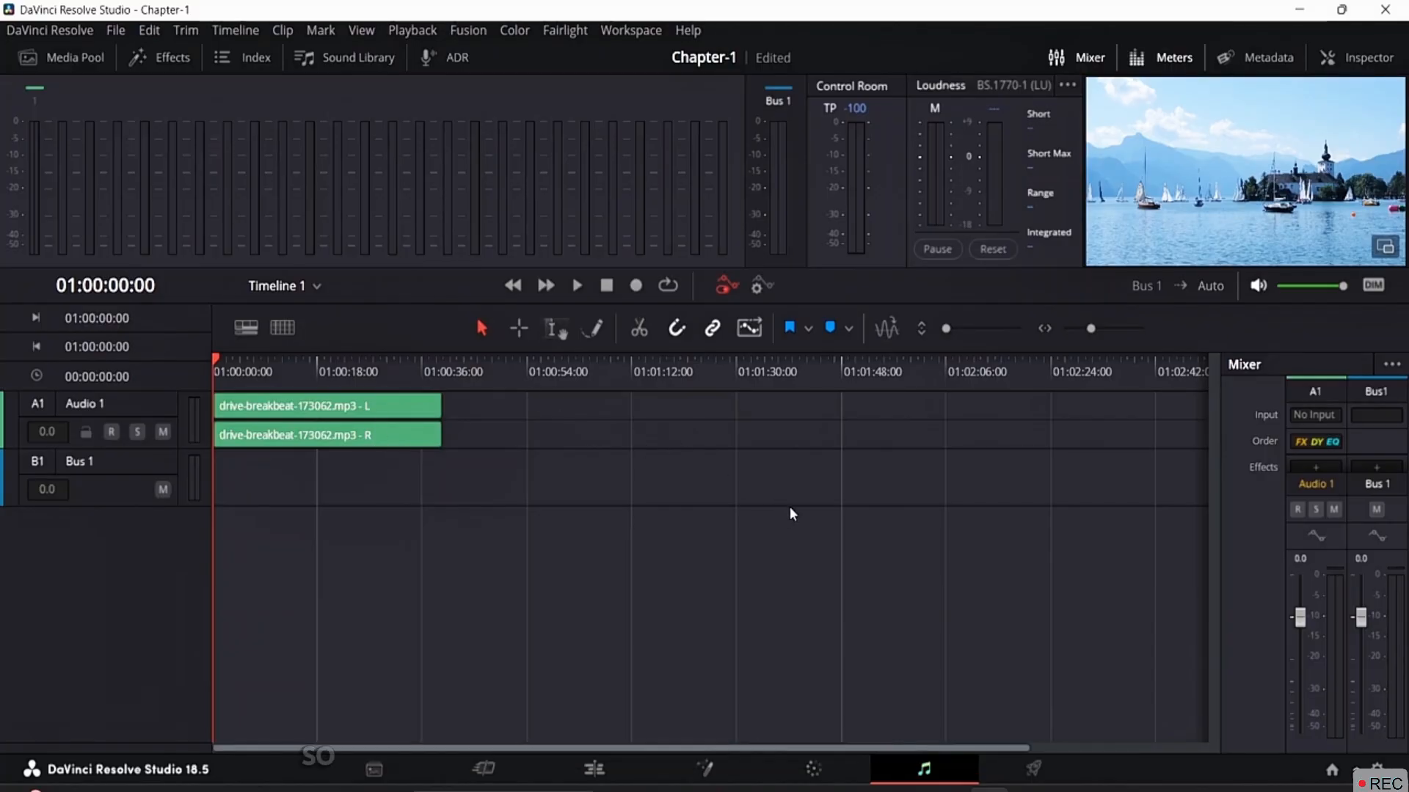
# Open the Deliver page and examine the custom export's video and audio render settings and the file destination choice
pyautogui.click(1032, 768)
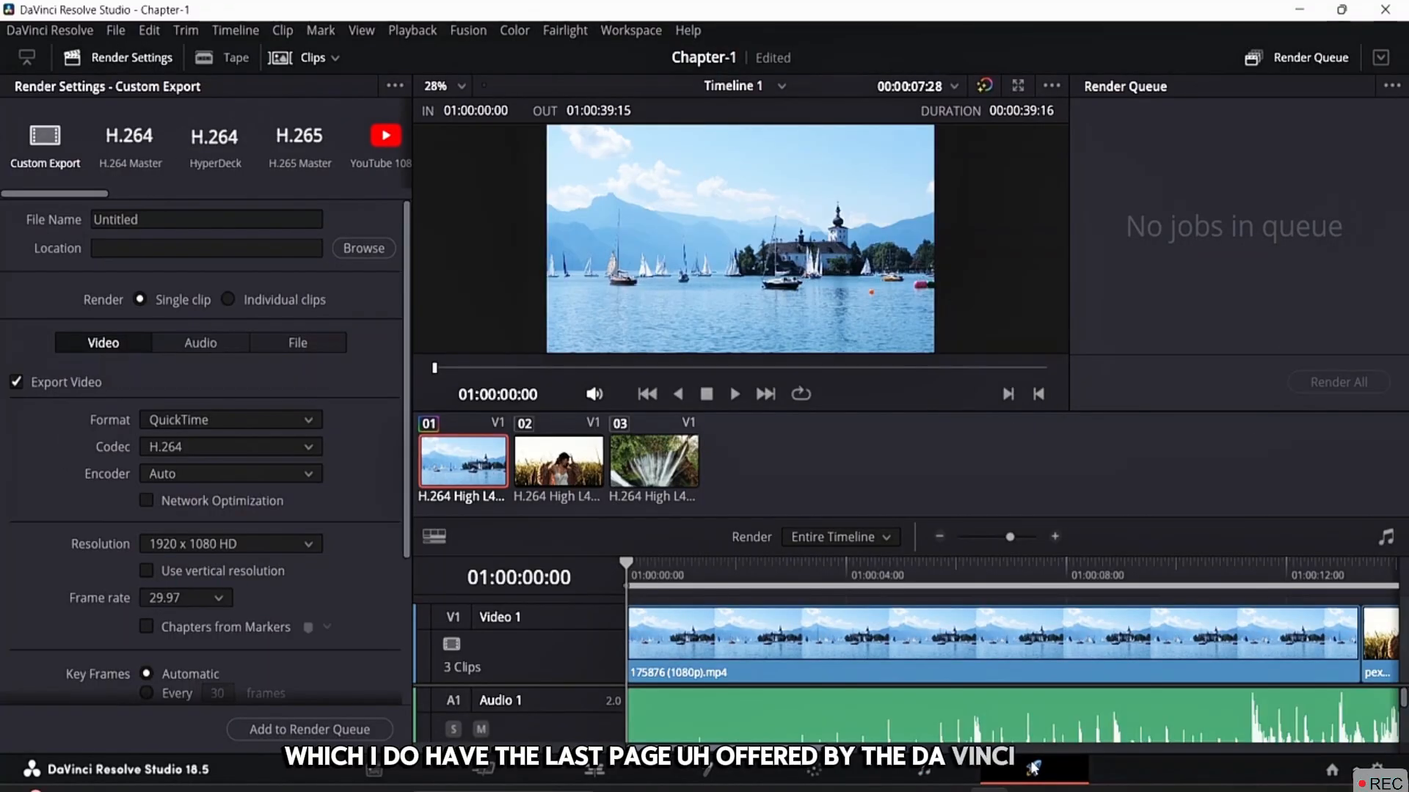
pyautogui.scroll(-5, 124, 293)
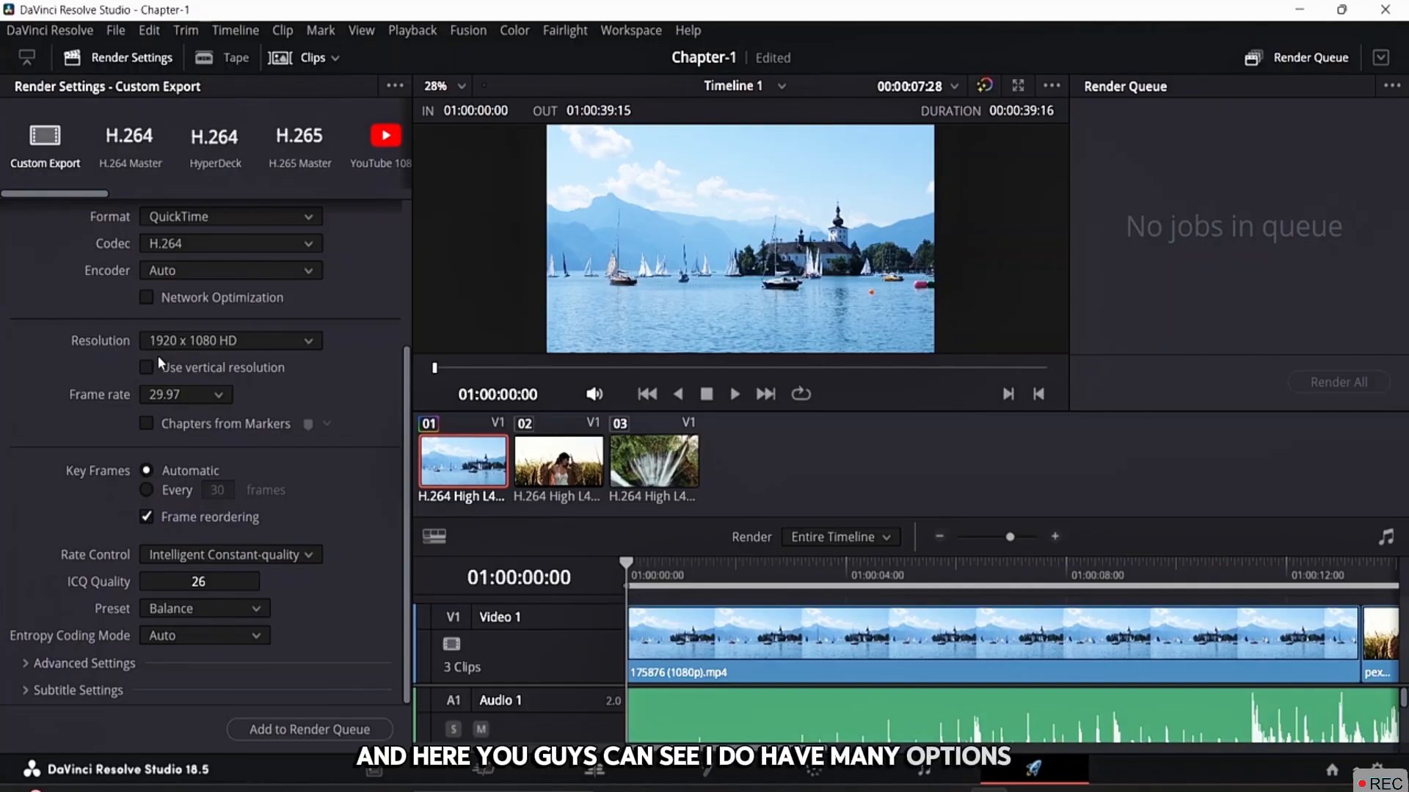
pyautogui.scroll(5, 183, 339)
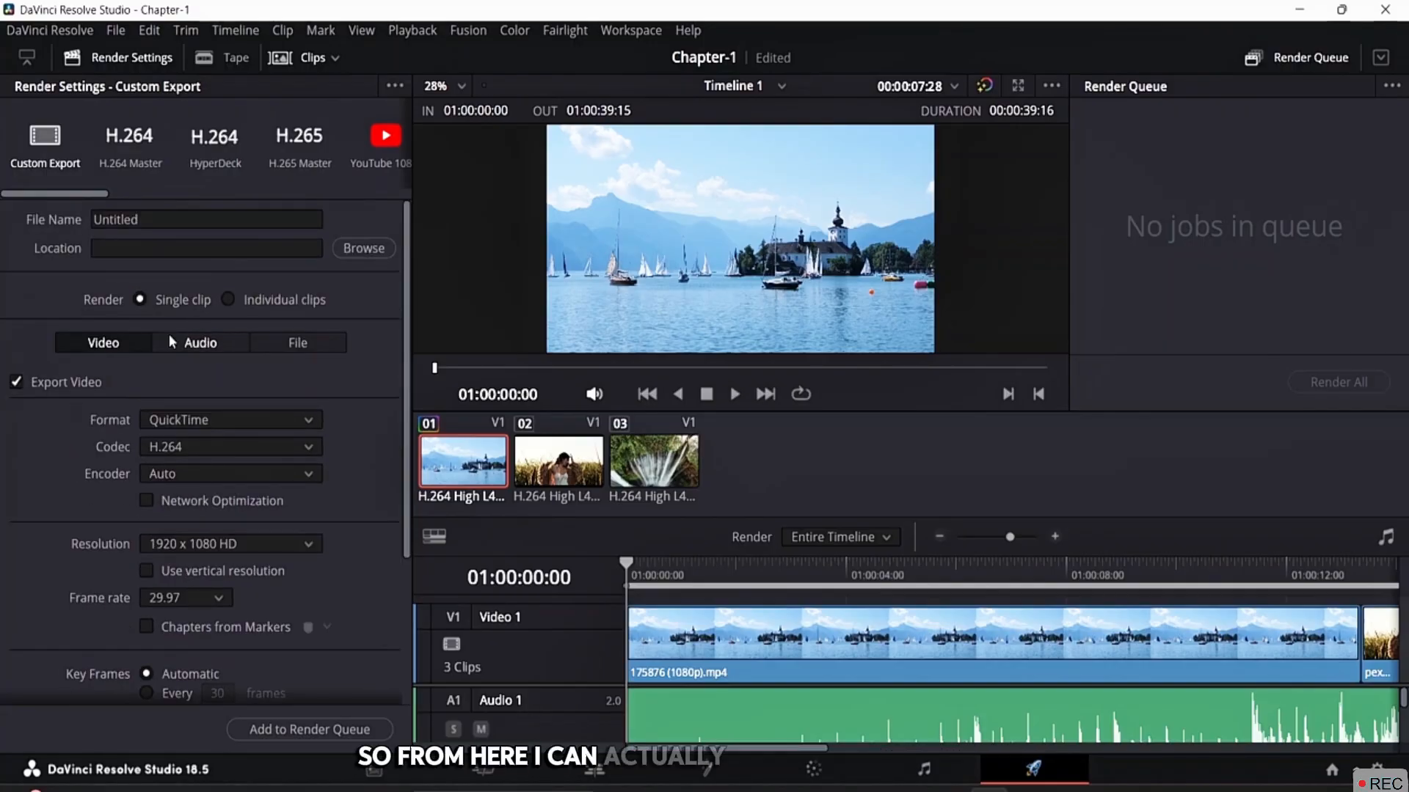
pyautogui.click(190, 348)
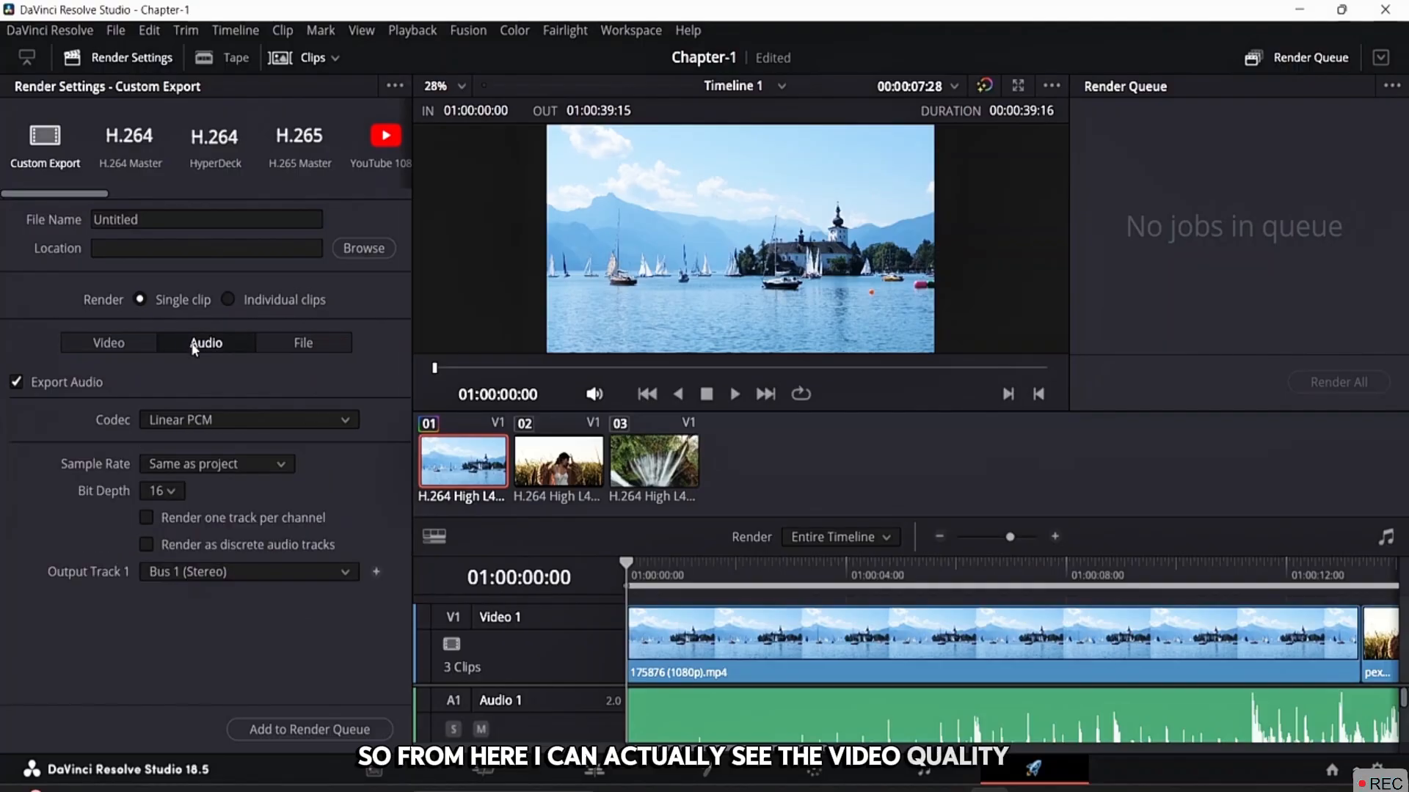
pyautogui.click(140, 344)
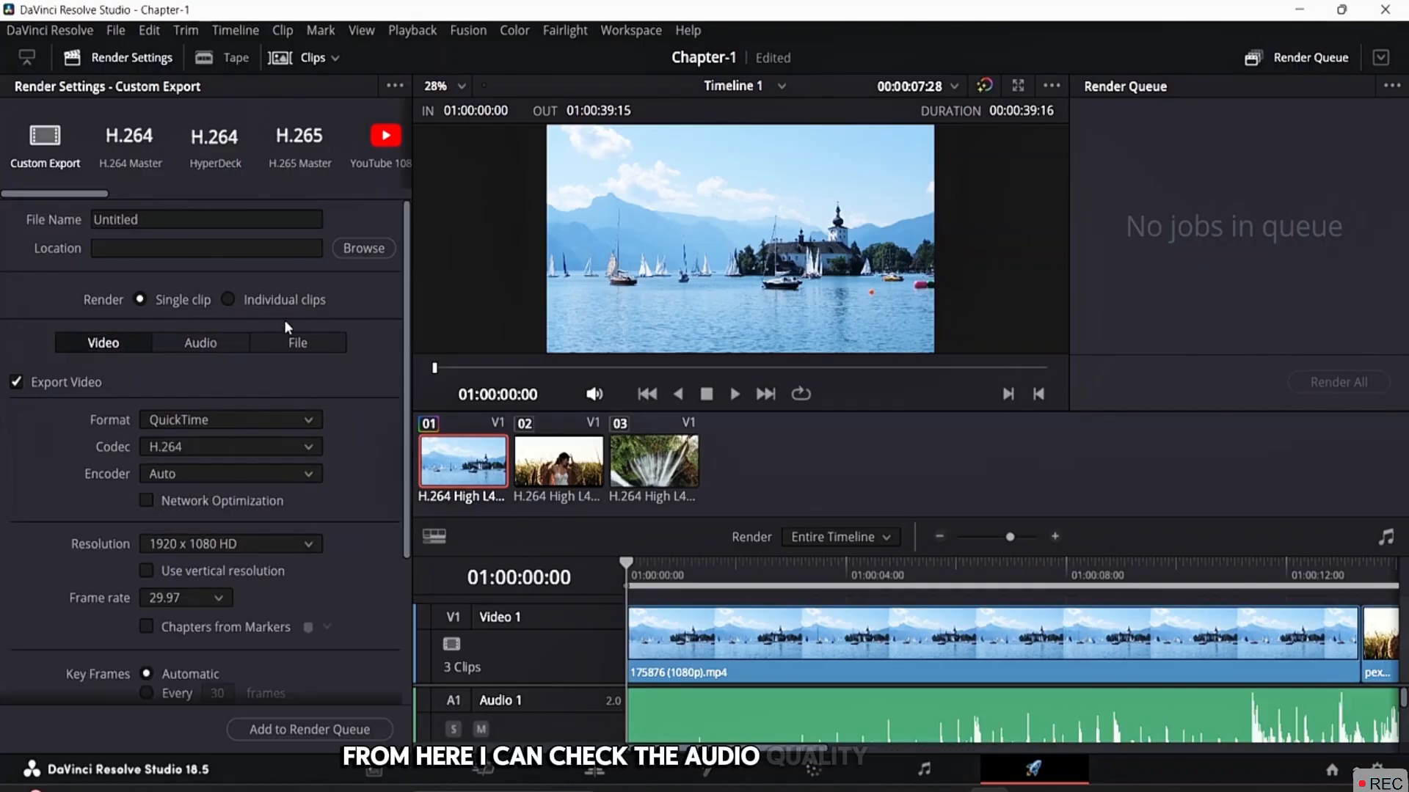
pyautogui.click(363, 249)
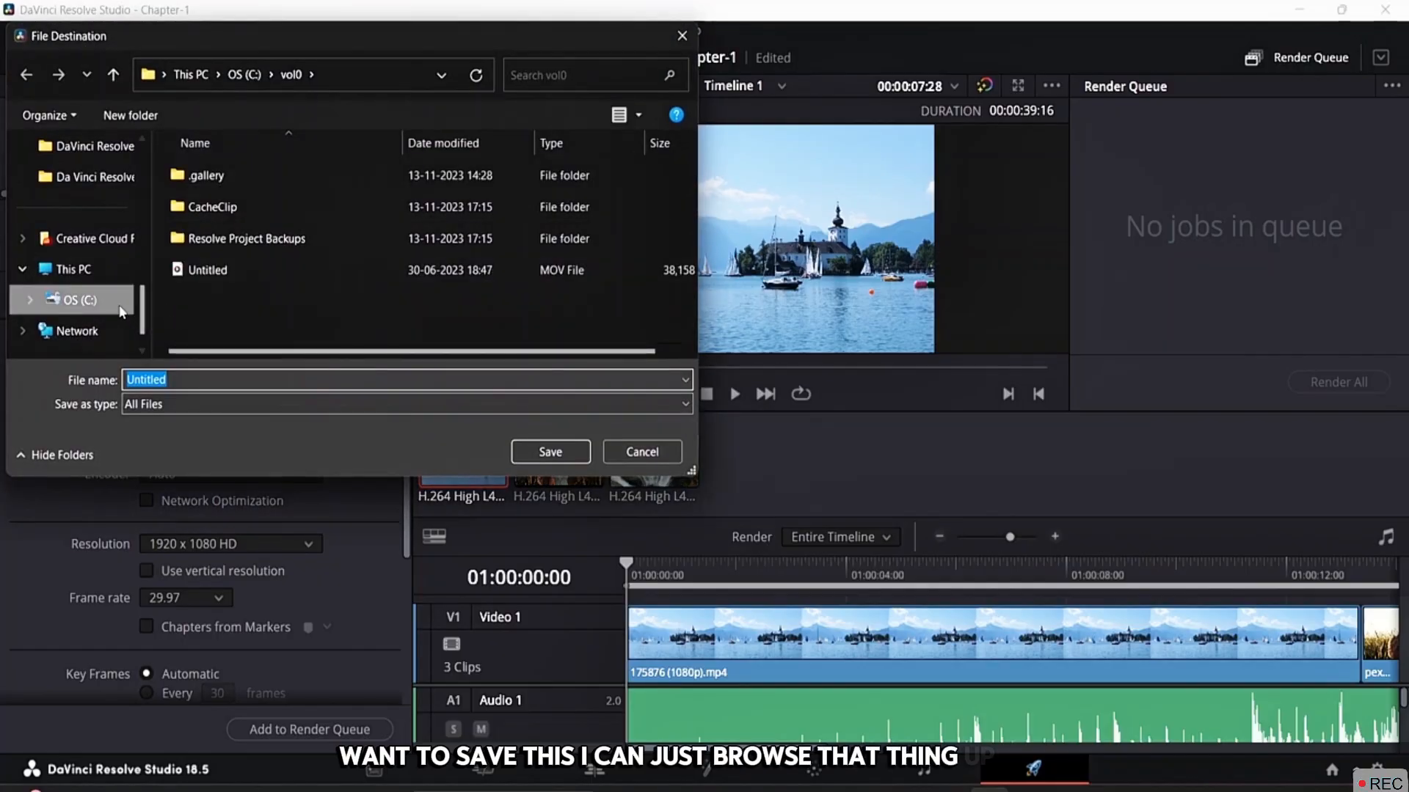
pyautogui.press('Escape')
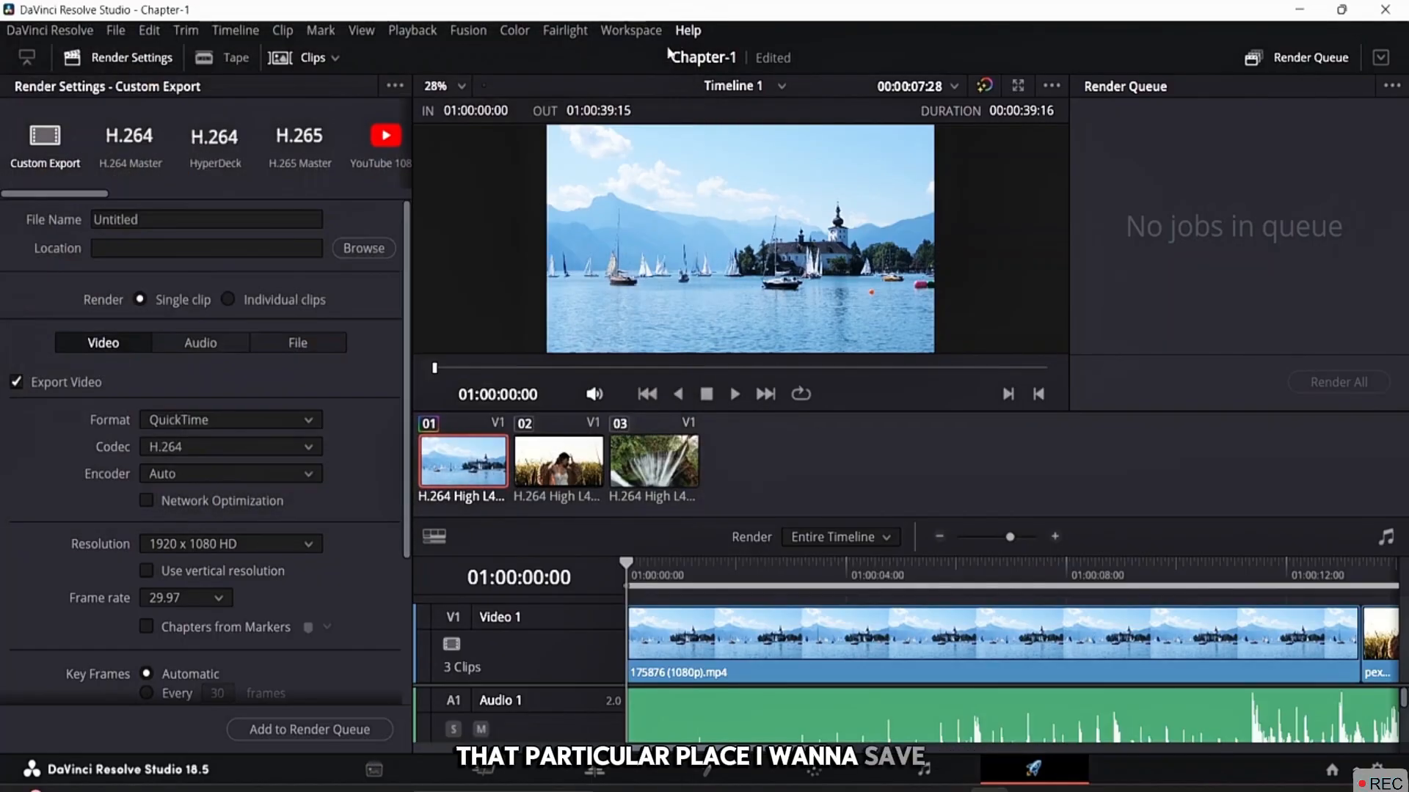
pyautogui.scroll(-5, 228, 315)
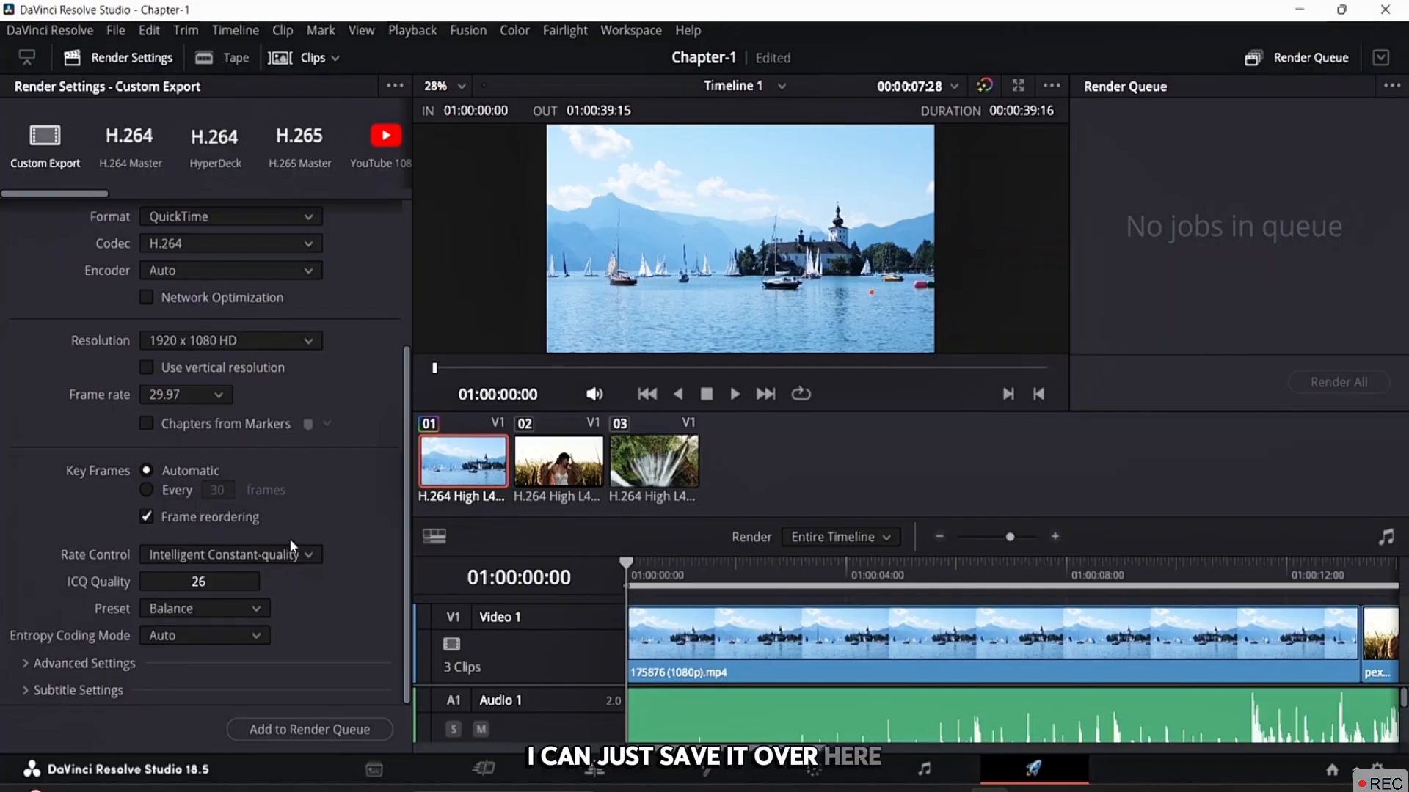
pyautogui.scroll(5, 292, 547)
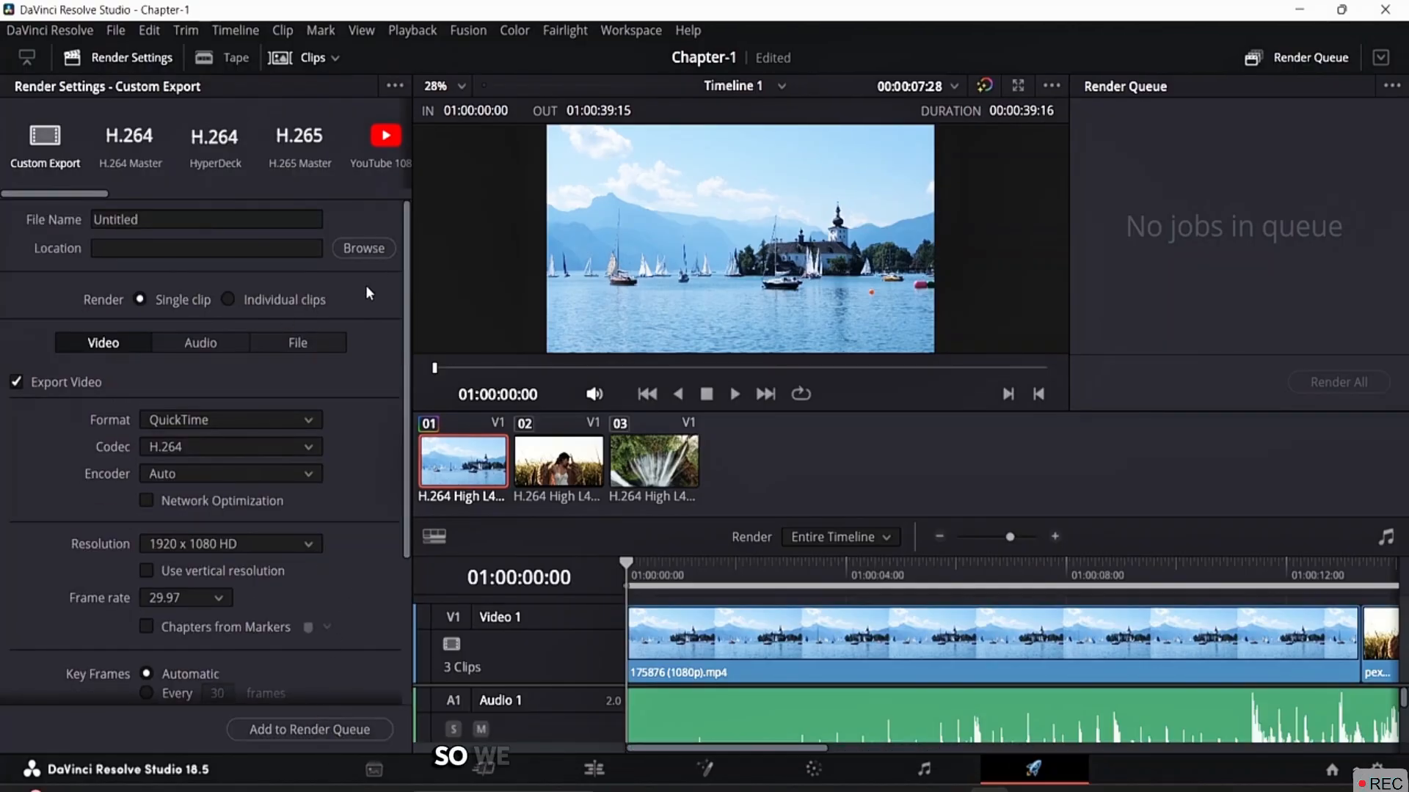
pyautogui.scroll(-1, 512, 240)
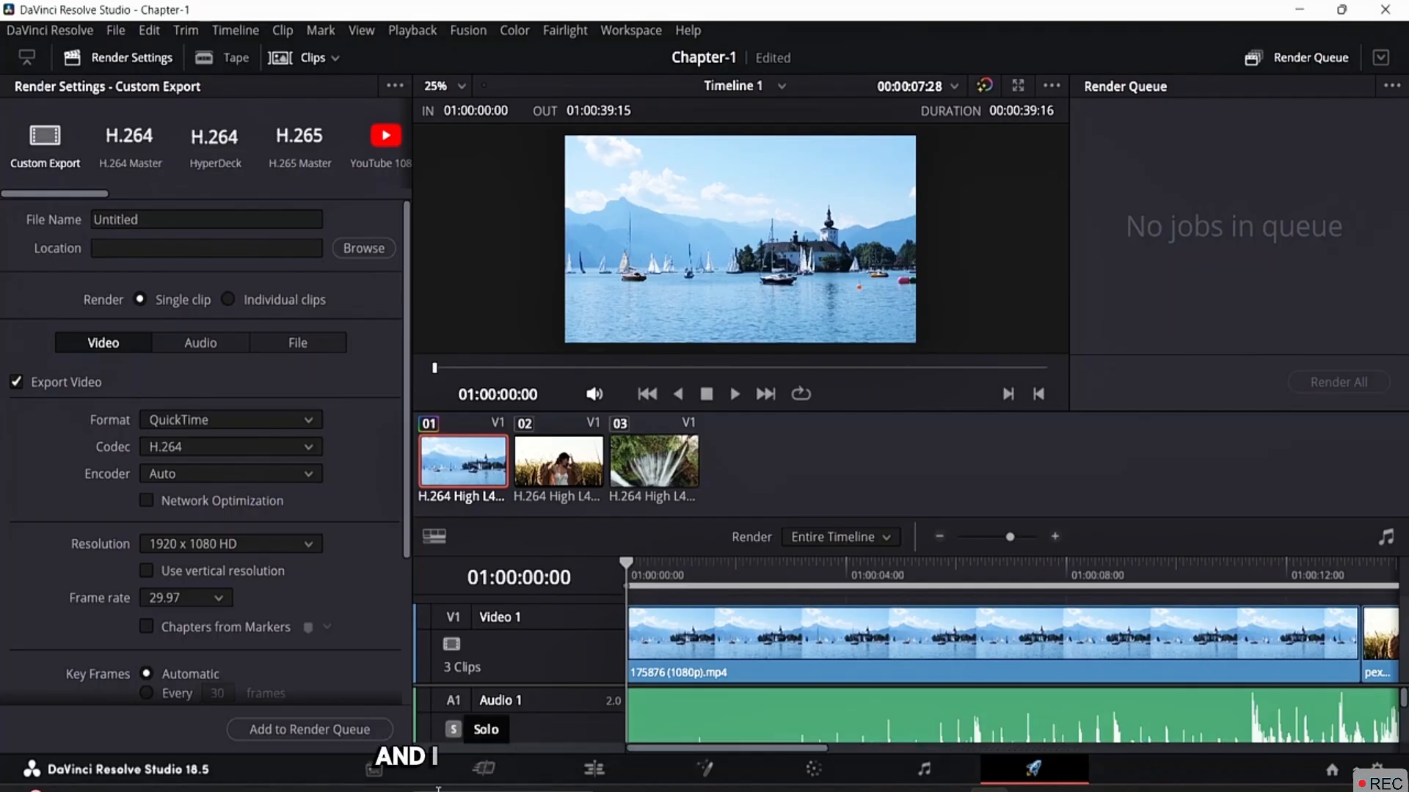
# Return to the Edit page and hide the Inspector to show the source and timeline viewers side by side
pyautogui.click(594, 769)
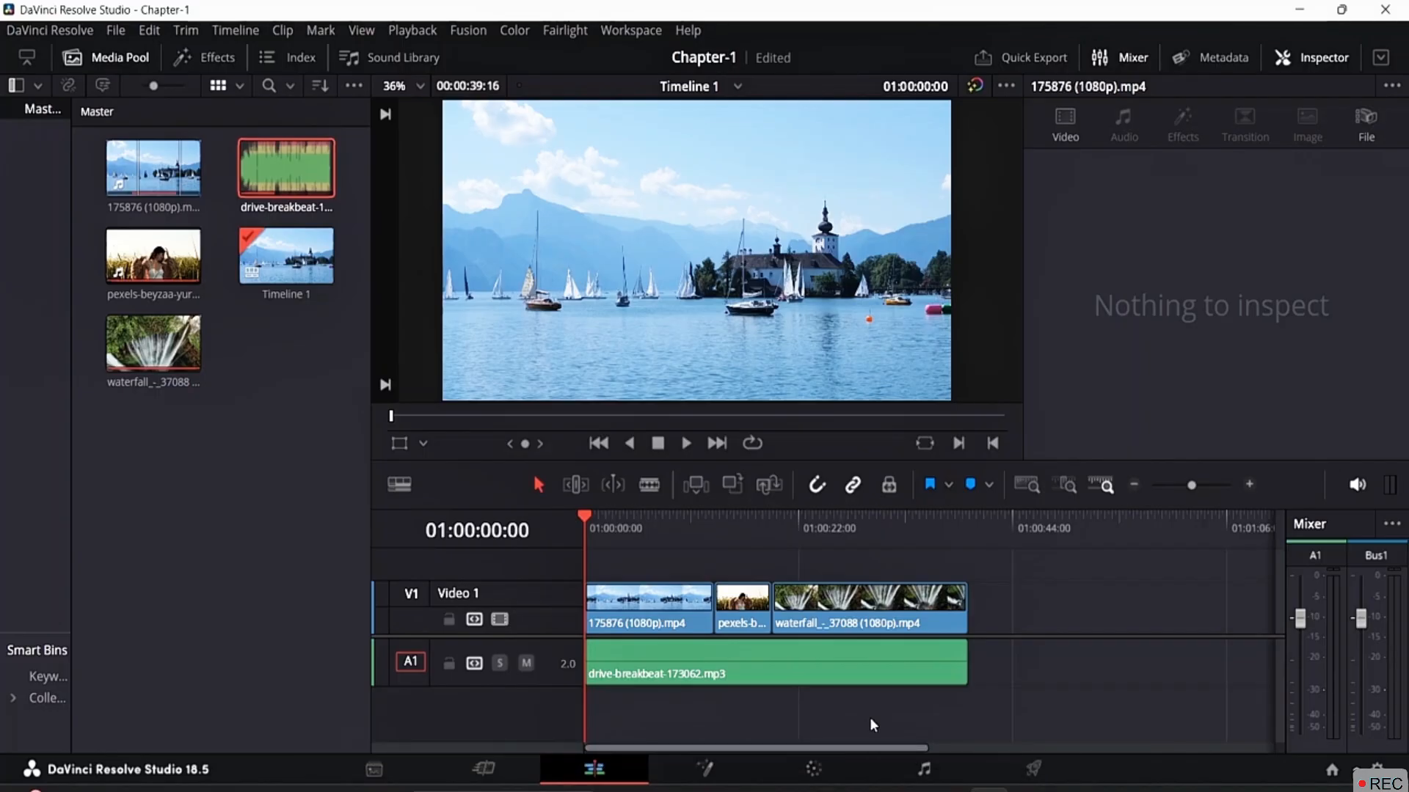
pyautogui.click(1298, 58)
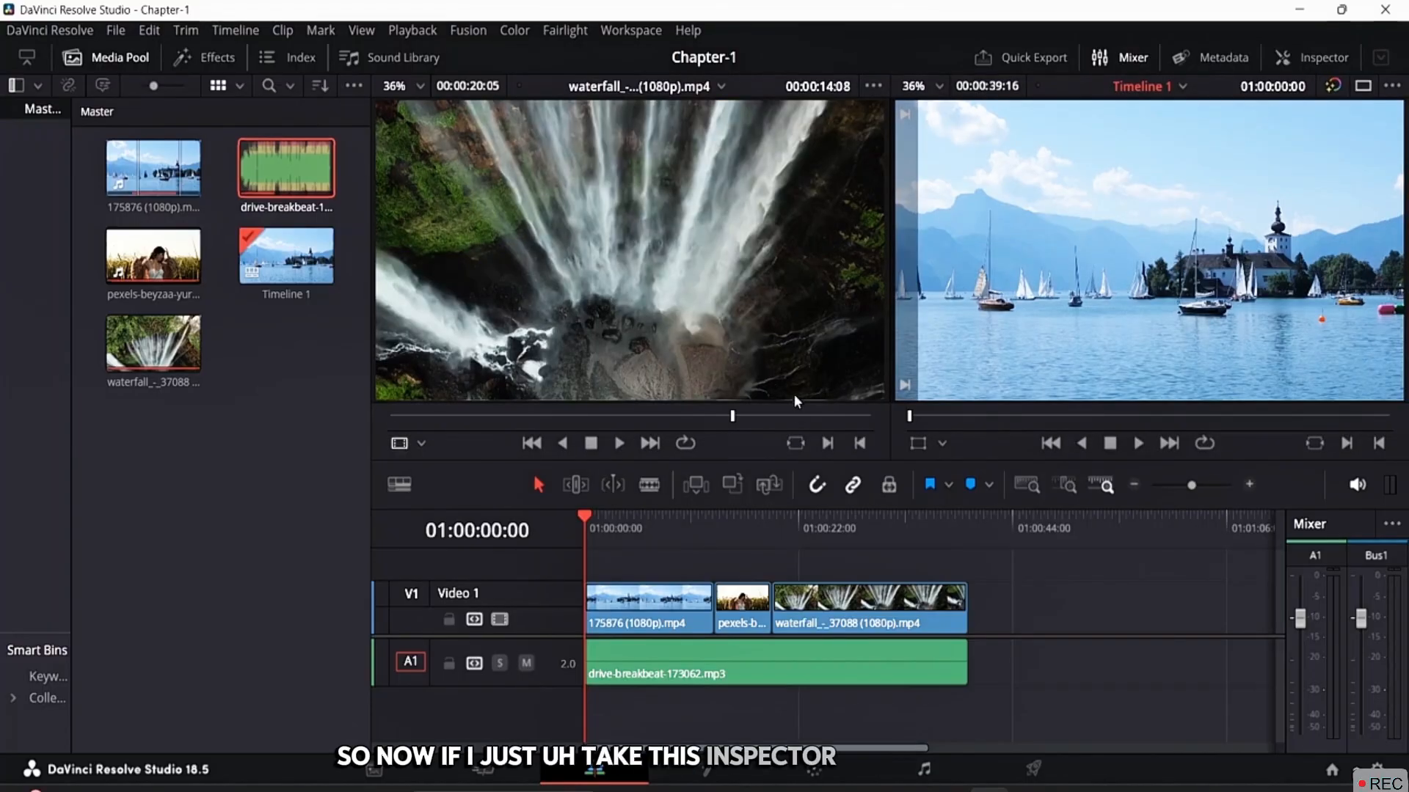
pyautogui.click(882, 200)
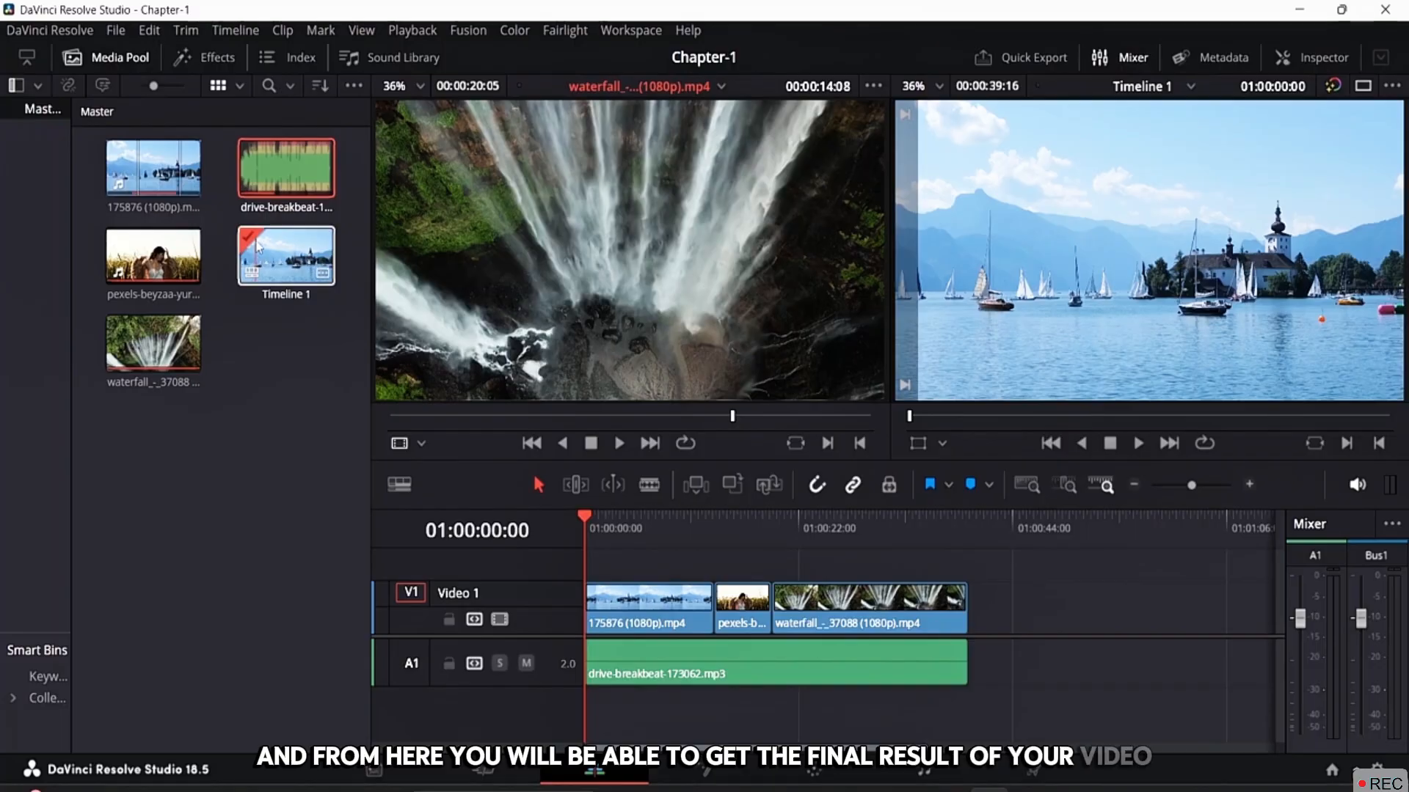
pyautogui.click(267, 275)
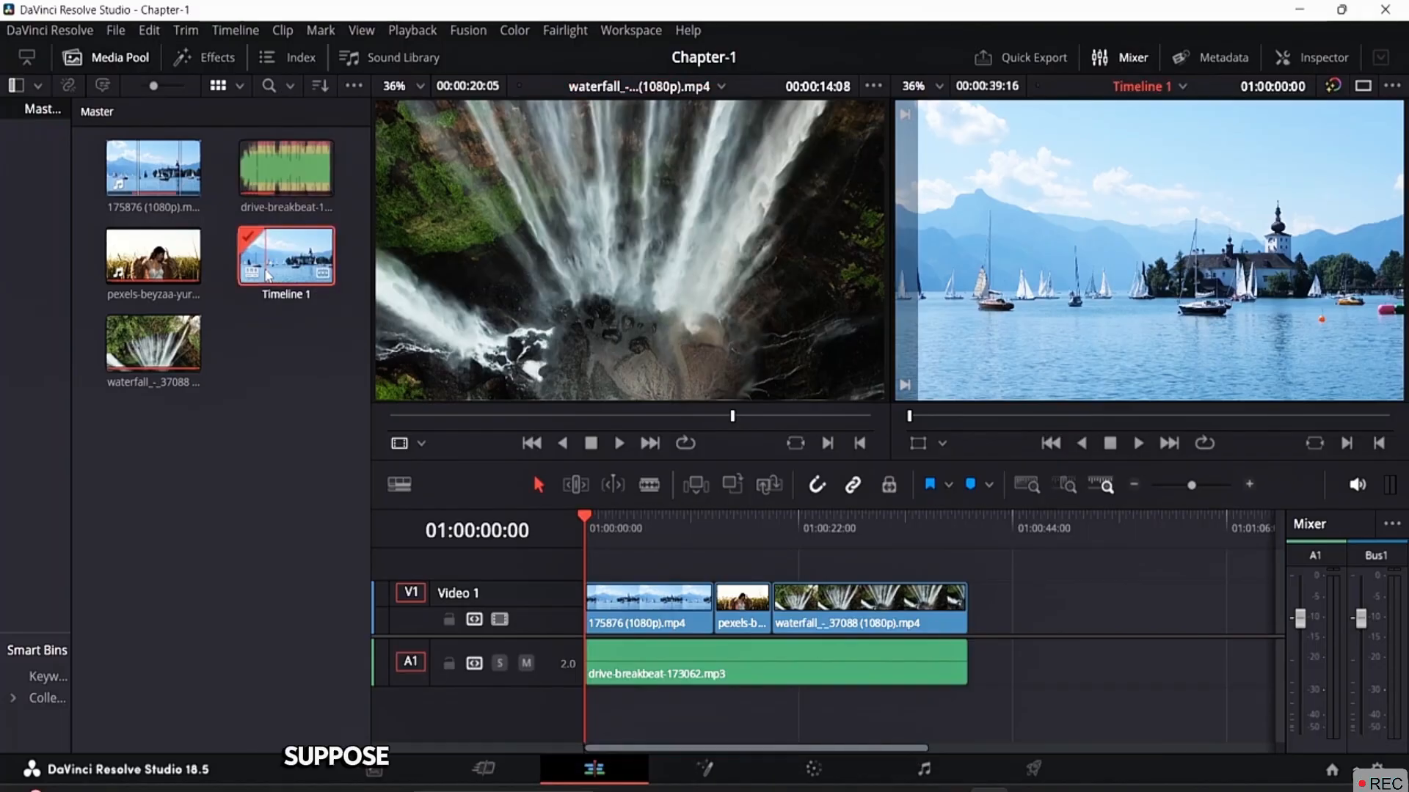
pyautogui.doubleClick(154, 168)
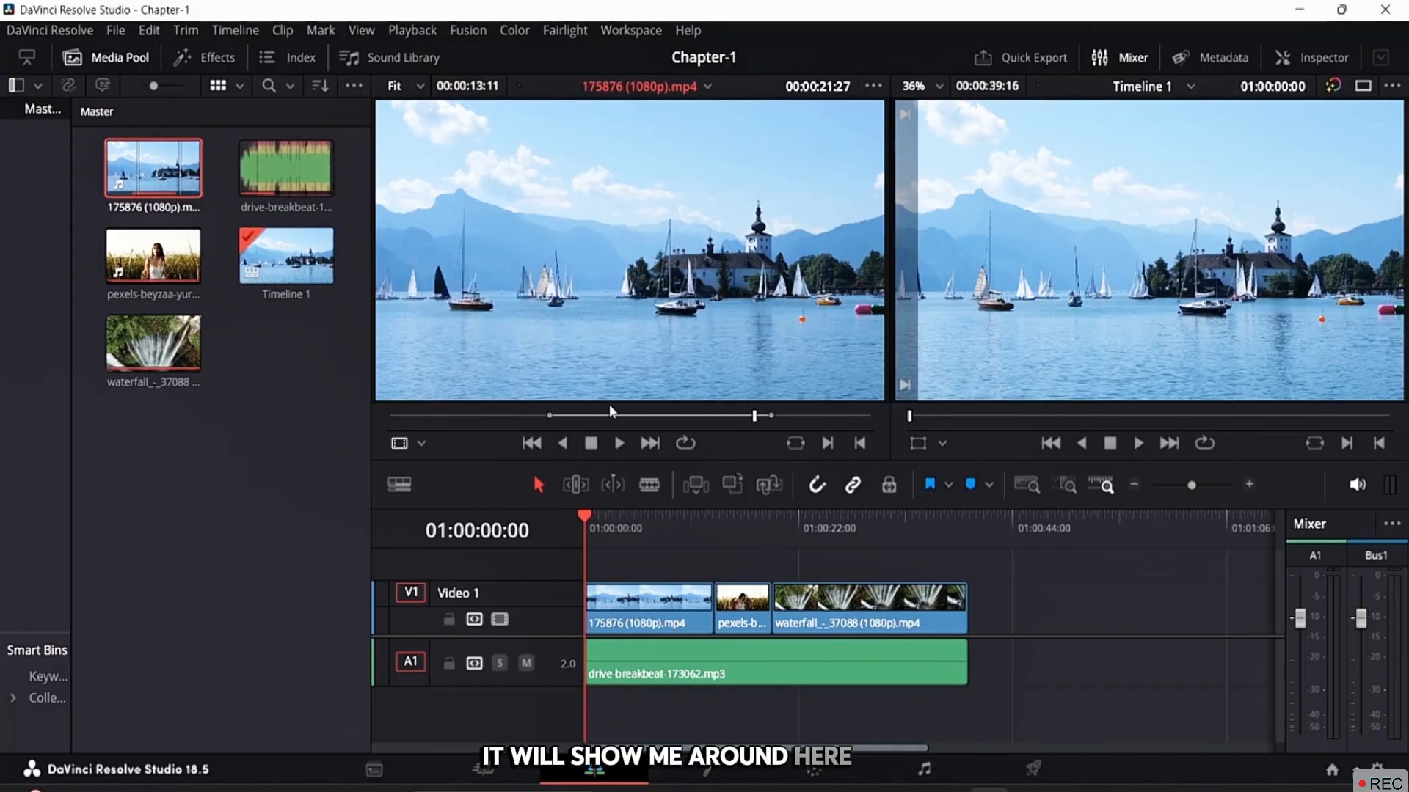
pyautogui.moveTo(607, 378)
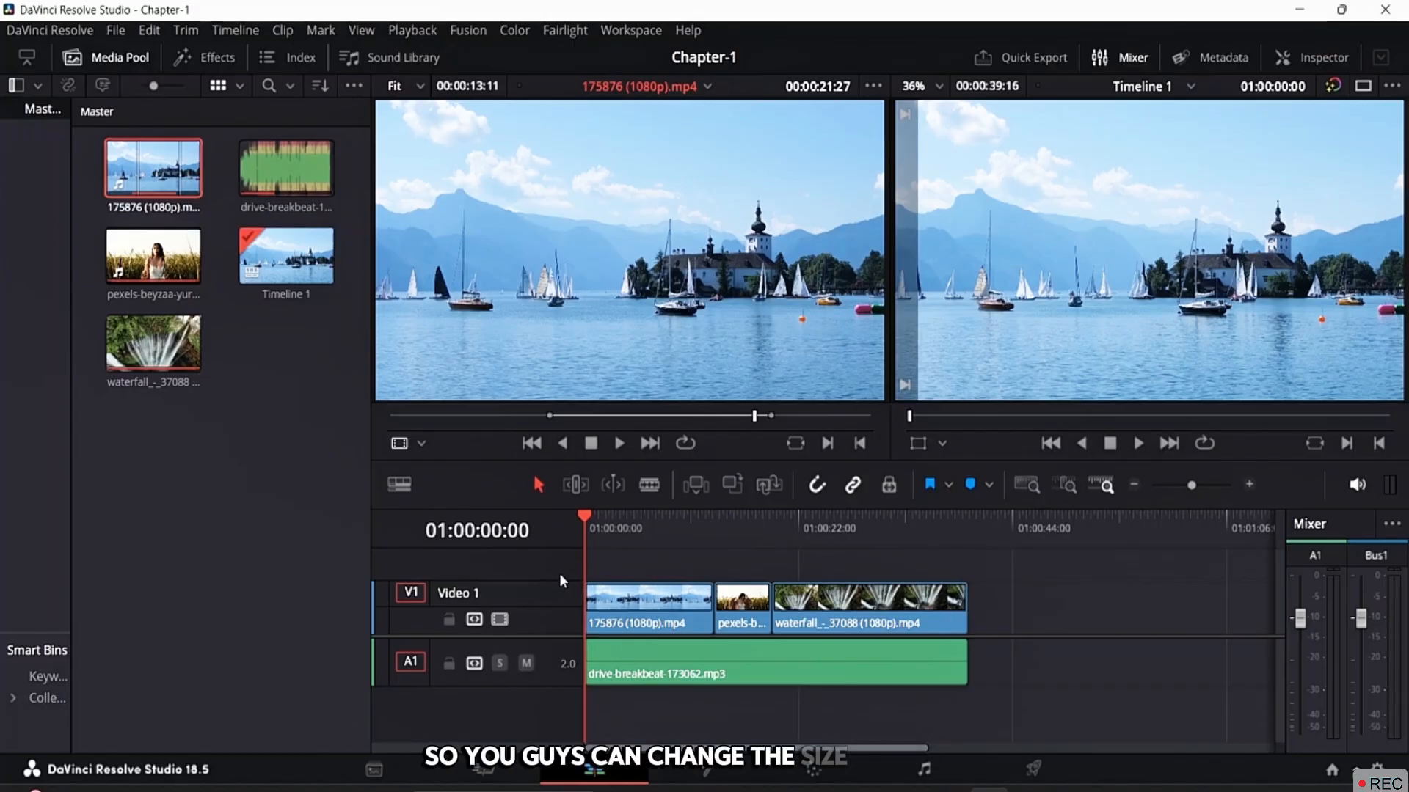
# Increase the height of the Video 1 track slightly in the timeline
pyautogui.moveTo(561, 579)
pyautogui.mouseDown()
pyautogui.moveTo(581, 509)
pyautogui.moveTo(572, 594)
pyautogui.moveTo(572, 567)
pyautogui.mouseUp()
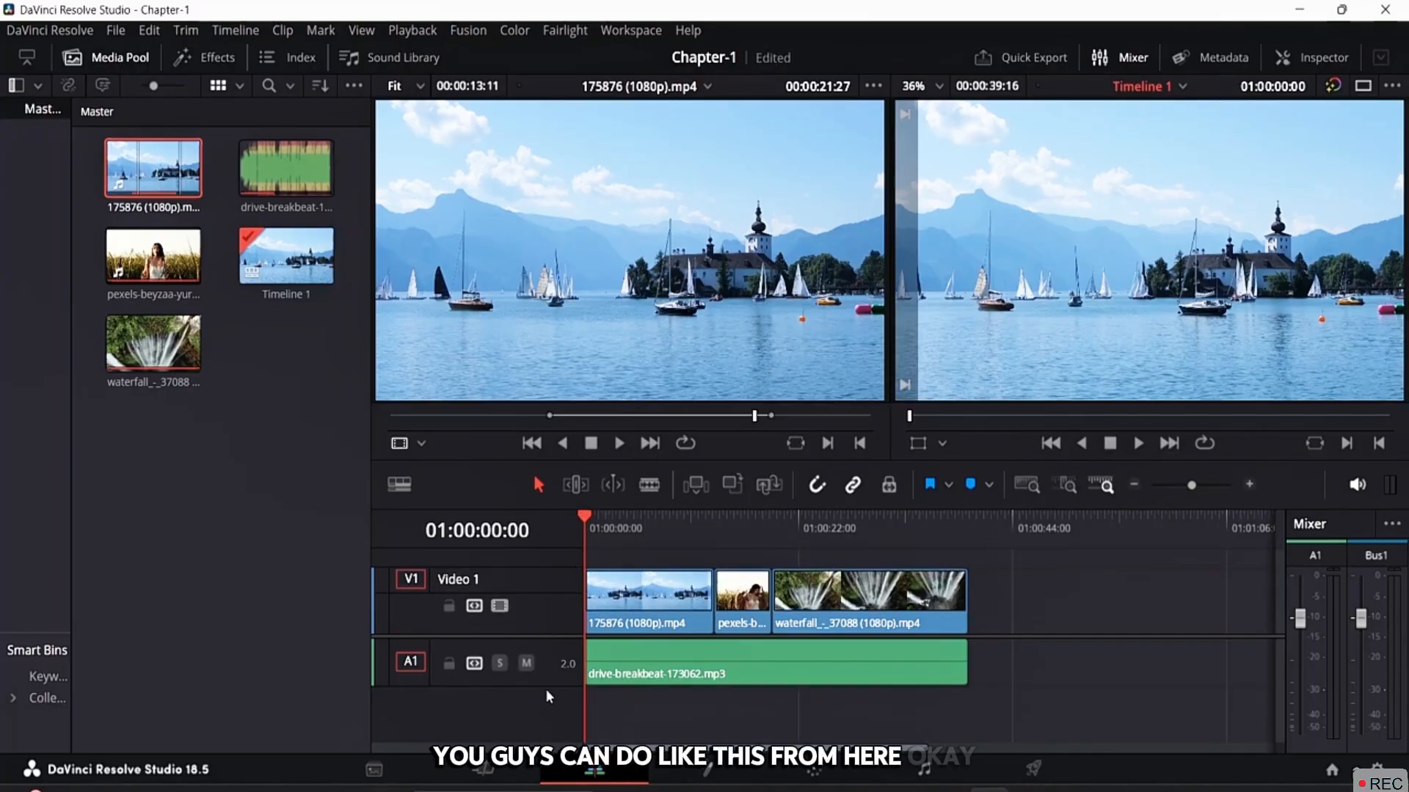
pyautogui.moveTo(552, 686)
pyautogui.mouseDown()
pyautogui.moveTo(553, 658)
pyautogui.moveTo(550, 742)
pyautogui.moveTo(553, 685)
pyautogui.mouseUp()
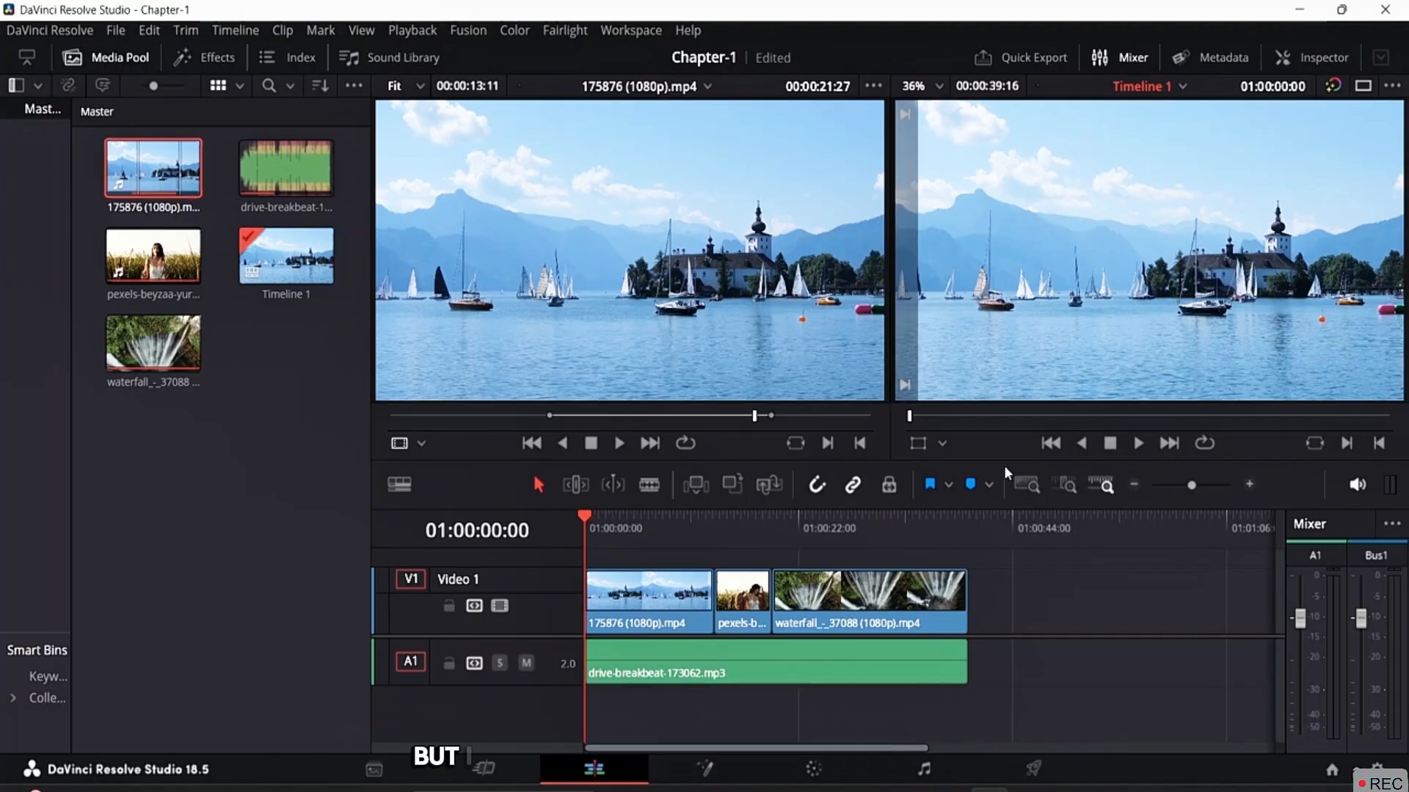